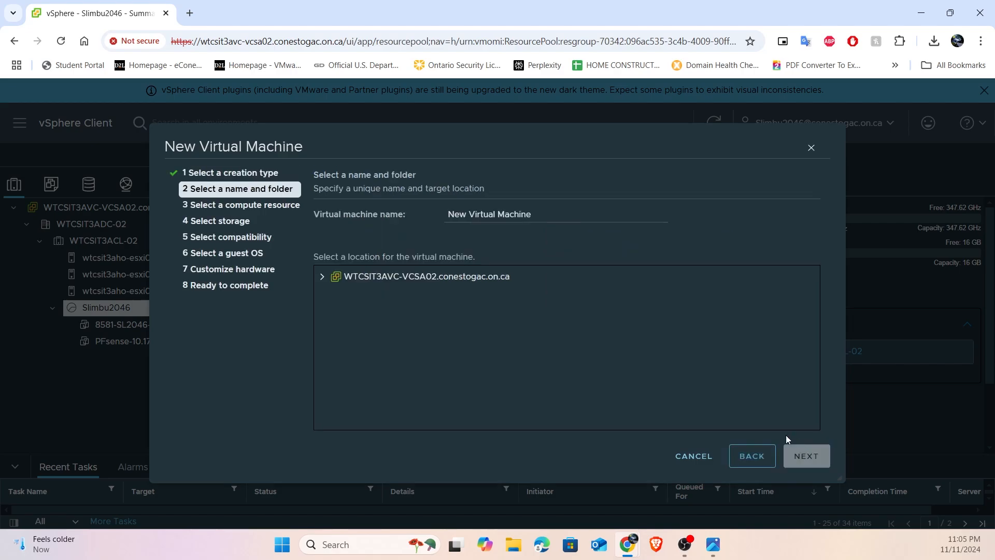
- Name the virtual machine pfsense-NEW, place it in the personal folder under WTCSIT3ADC-02, and keep the preselected resource pool
{"action": "key", "text": "BackSpace"}
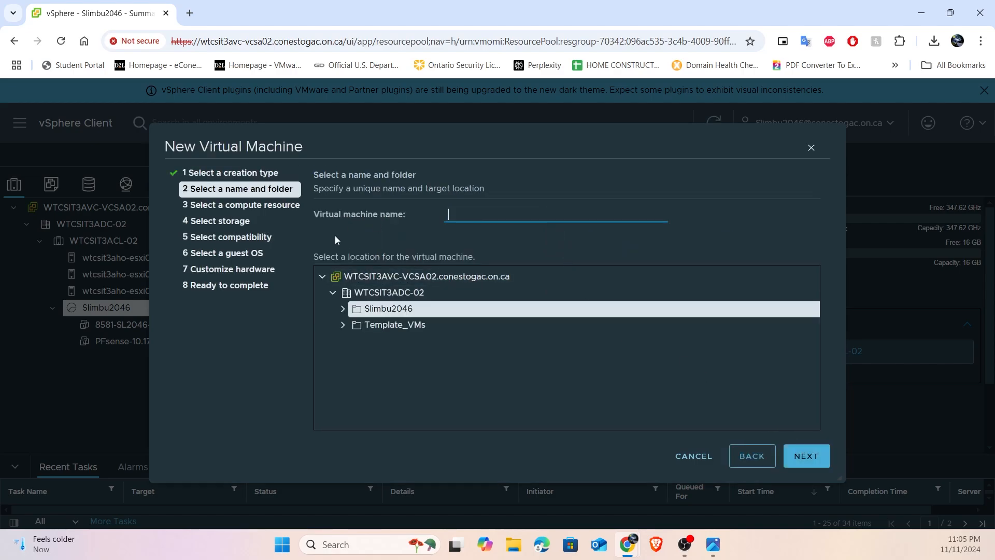
{"action": "type", "text": "pfsense"}
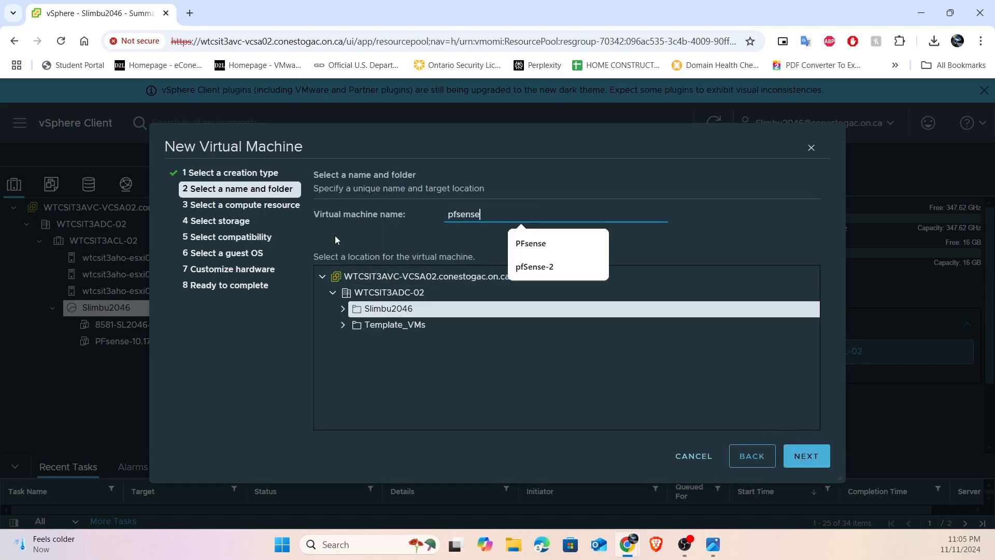
{"action": "type", "text": "-NEW"}
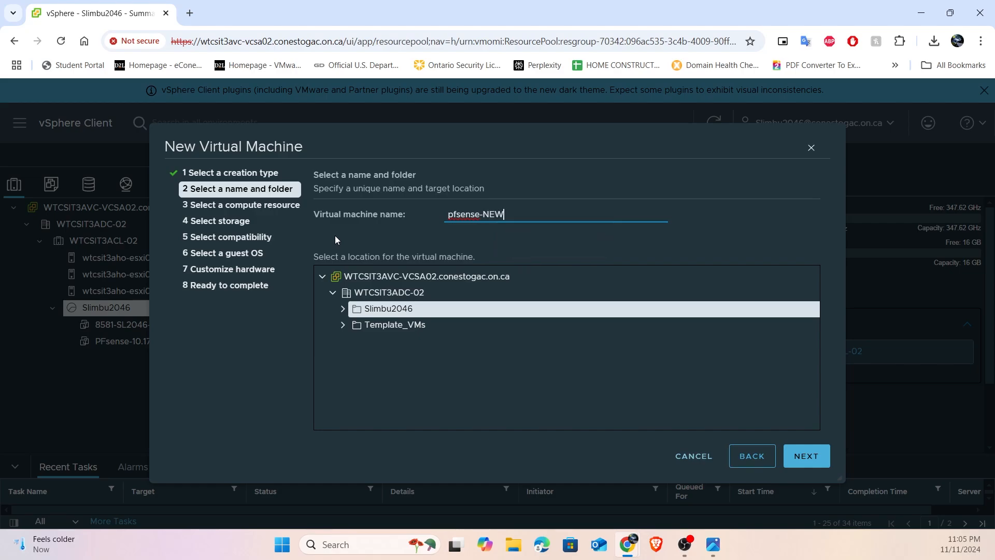
{"action": "left_click", "coordinate": [785, 460]}
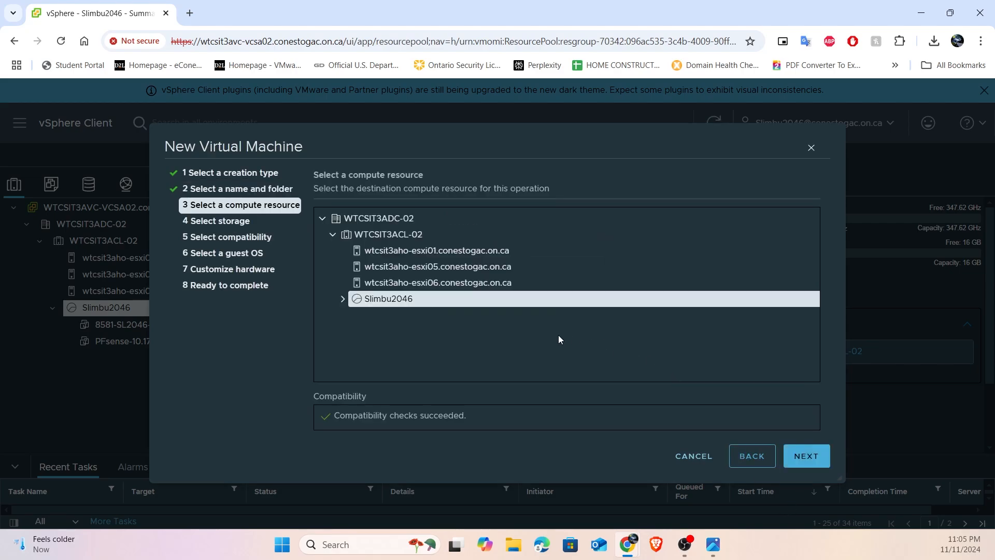
{"action": "left_click", "coordinate": [806, 456]}
- Store the virtual machine on the 639.75 GB datastore and accept compatibility with ESXi 7.0 U2 and later
{"action": "left_click", "coordinate": [381, 289]}
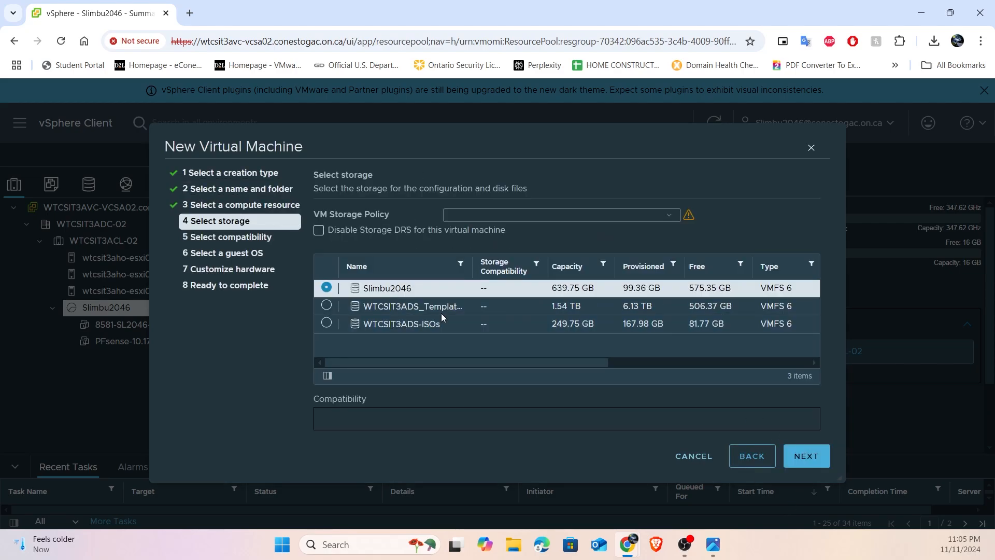
{"action": "left_click", "coordinate": [809, 457]}
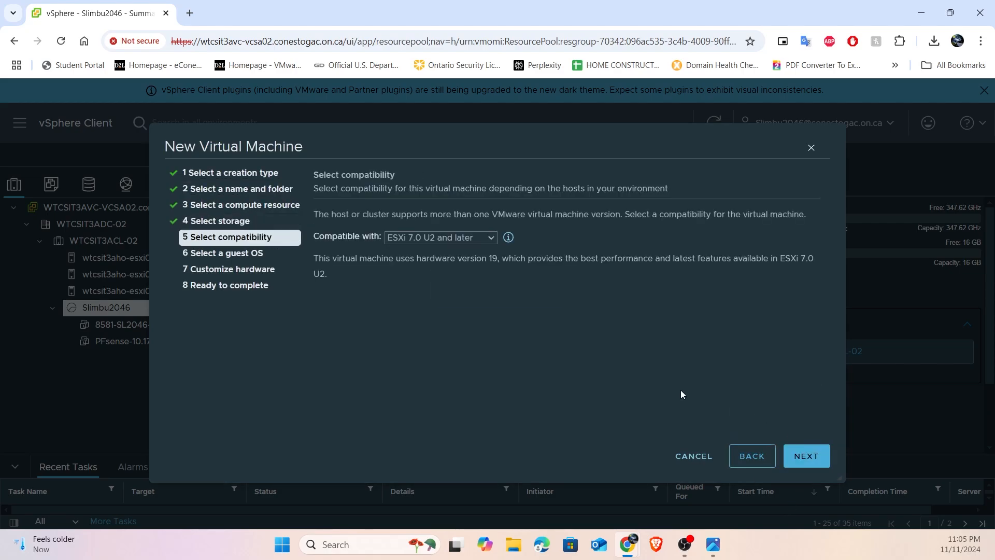
{"action": "left_click", "coordinate": [809, 456]}
- Set the guest OS family to Linux and the version to Other Linux (64-bit), and continue to hardware customization
{"action": "left_click", "coordinate": [430, 253]}
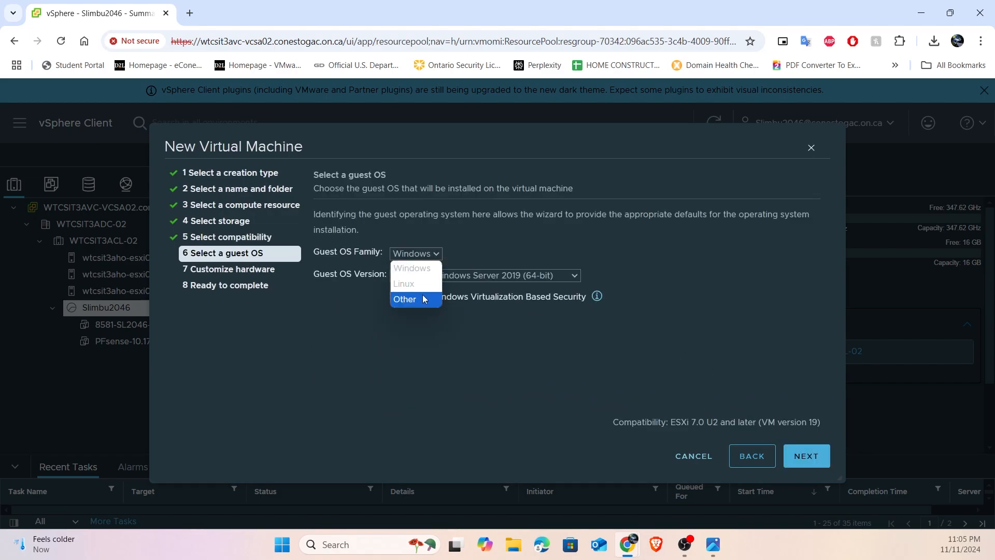
{"action": "left_click", "coordinate": [424, 275]}
{"action": "left_click", "coordinate": [439, 277]}
{"action": "scroll", "coordinate": [458, 224], "scroll_direction": "down", "scroll_amount": 10}
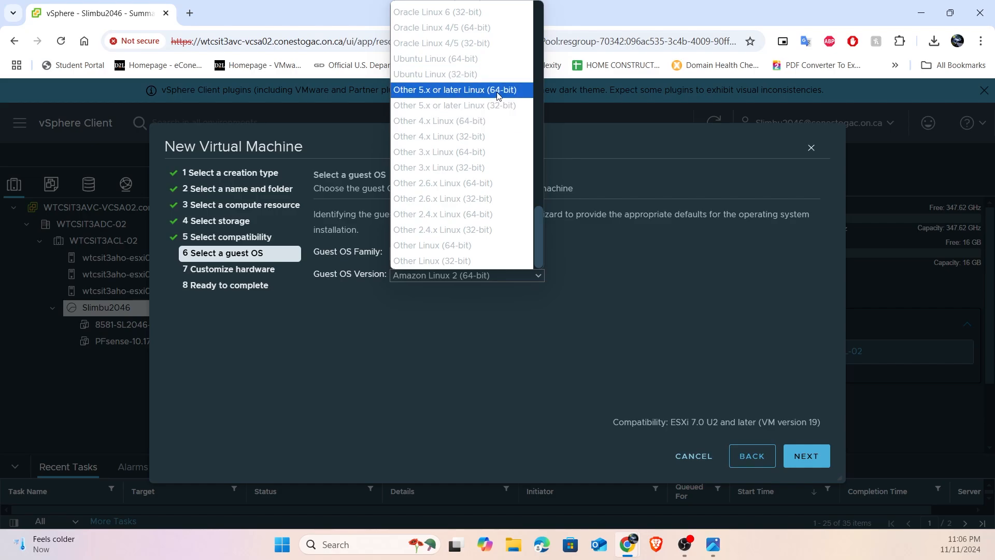
{"action": "left_click", "coordinate": [518, 246]}
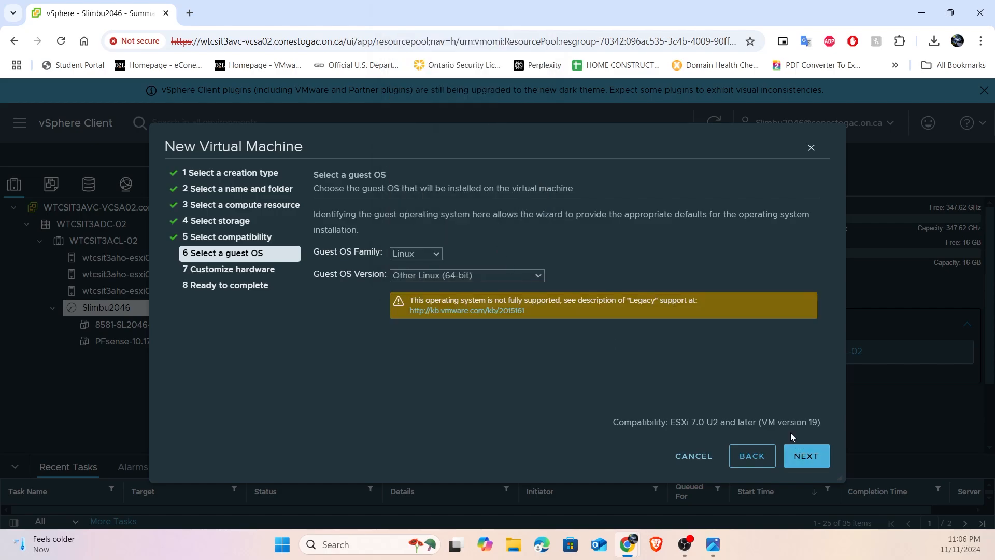
{"action": "left_click", "coordinate": [807, 455]}
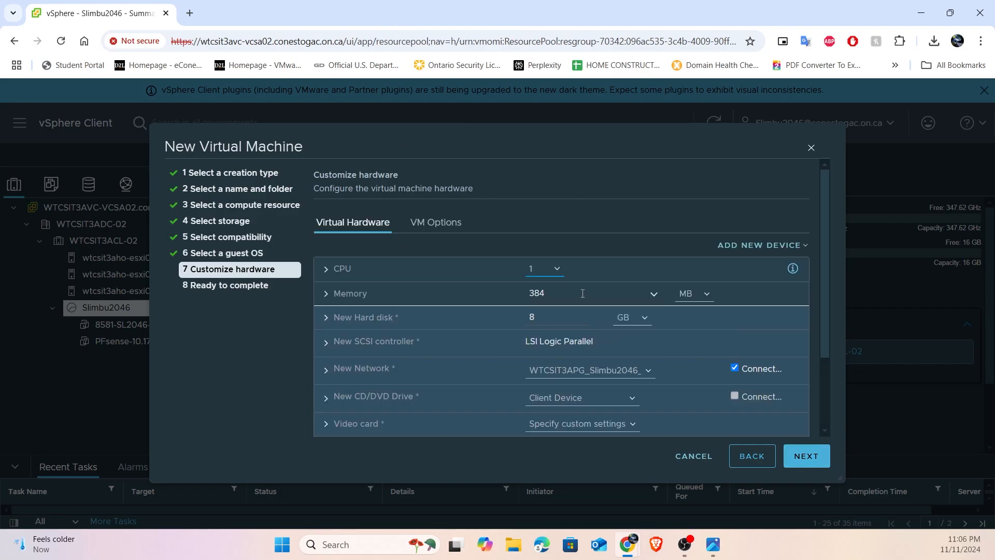
- Configure the virtual machine with 2 CPUs and 1 GB of memory
{"action": "left_click", "coordinate": [543, 268]}
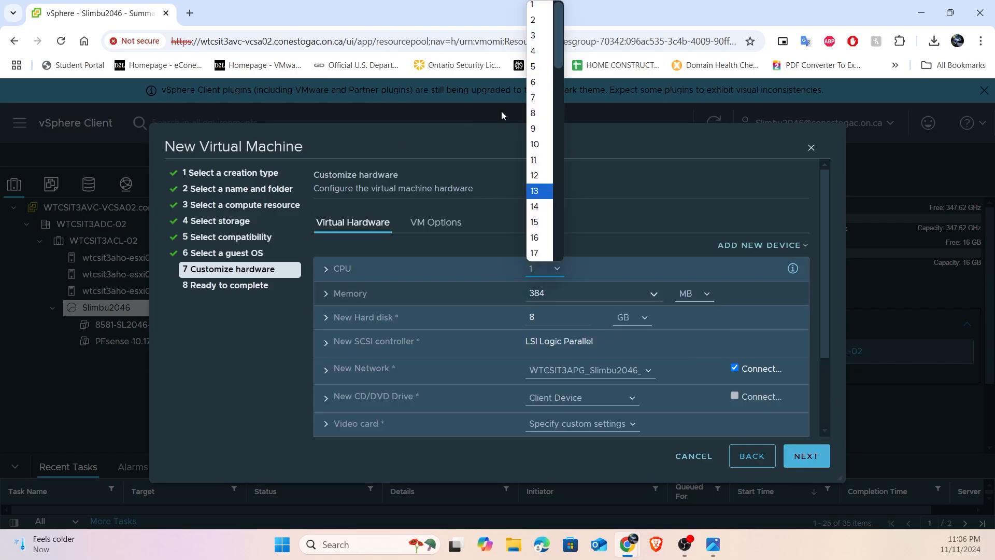
{"action": "left_click", "coordinate": [539, 23]}
{"action": "double_click", "coordinate": [536, 293]}
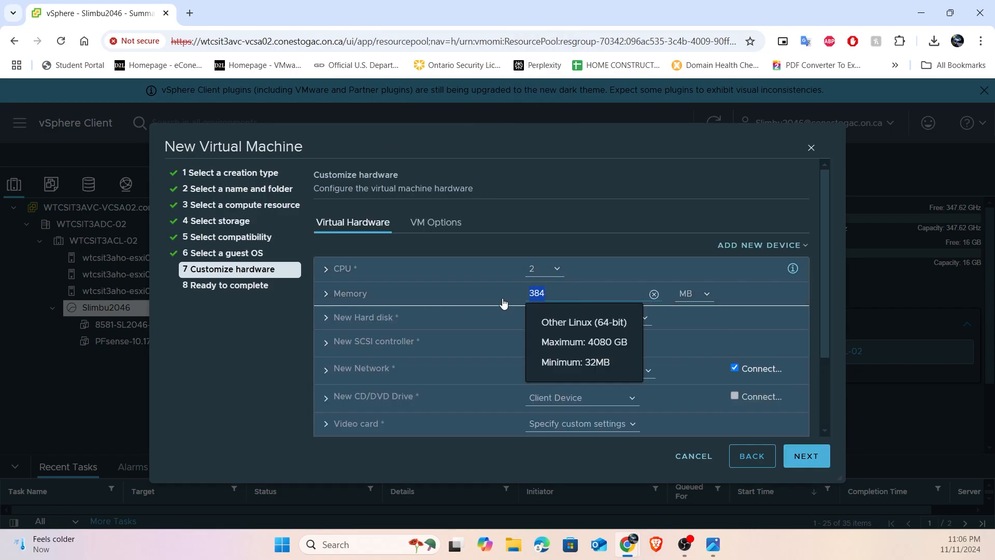
{"action": "left_click", "coordinate": [694, 293]}
{"action": "left_click", "coordinate": [684, 324]}
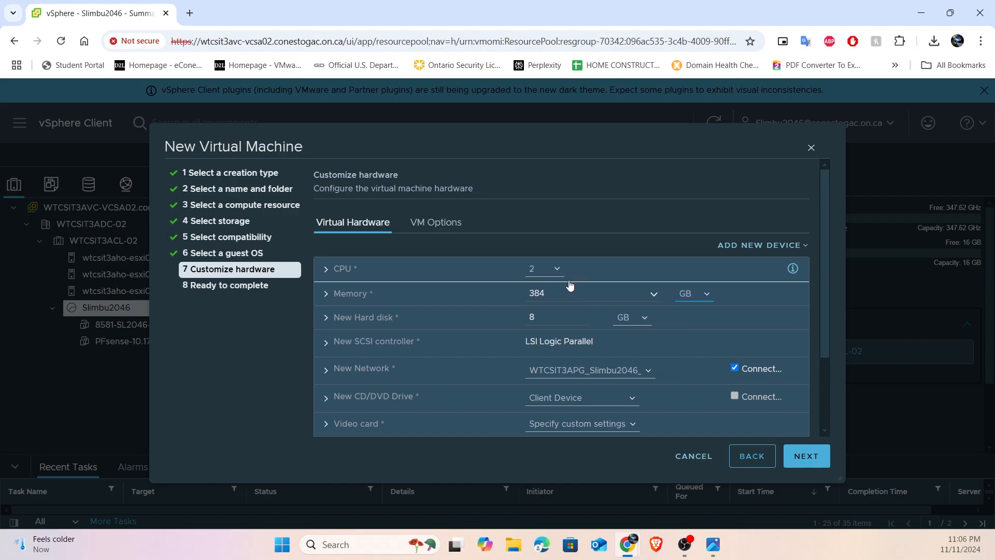
{"action": "double_click", "coordinate": [538, 293]}
{"action": "type", "text": "1"}
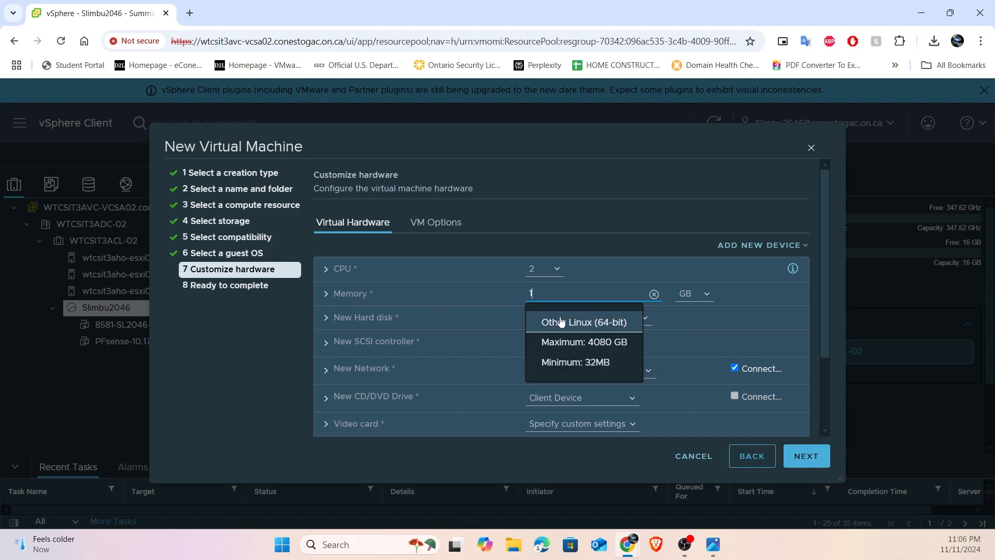
{"action": "left_click", "coordinate": [487, 291]}
{"action": "left_click", "coordinate": [489, 291]}
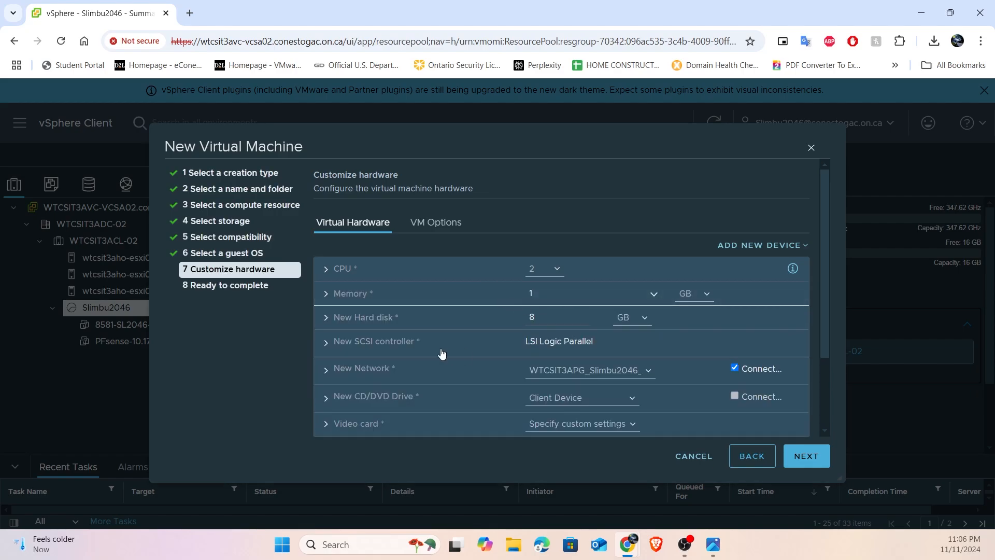
- Examine the existing network adapter's settings and the WAN/LAN layout in the pfsense-diagram-bare.png image
{"action": "scroll", "coordinate": [446, 349], "scroll_direction": "down", "scroll_amount": 1}
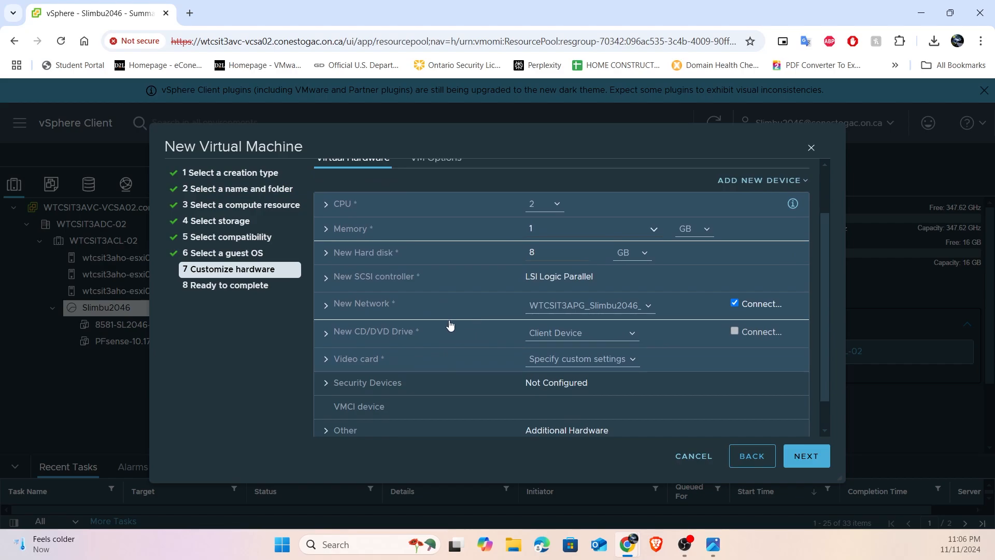
{"action": "left_click", "coordinate": [390, 306]}
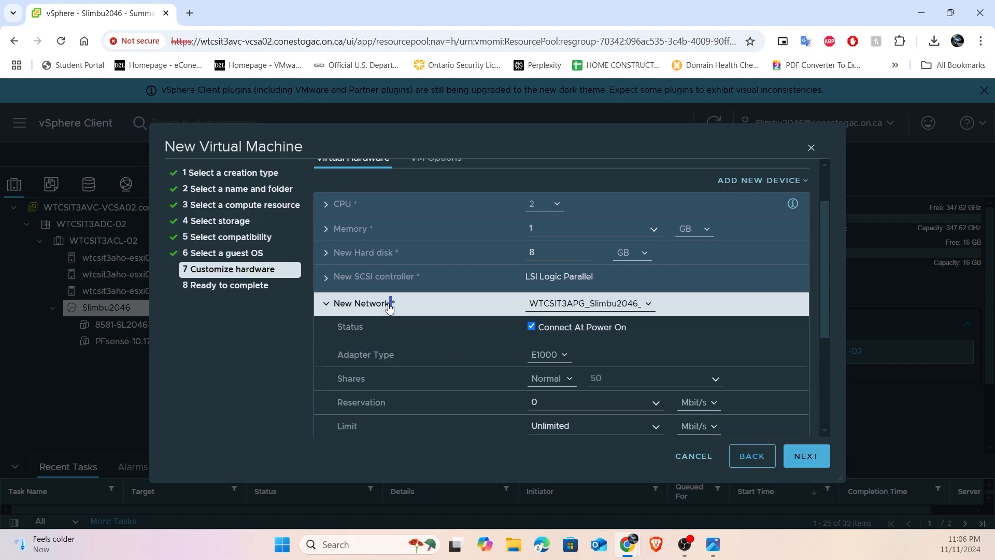
{"action": "left_click", "coordinate": [390, 306]}
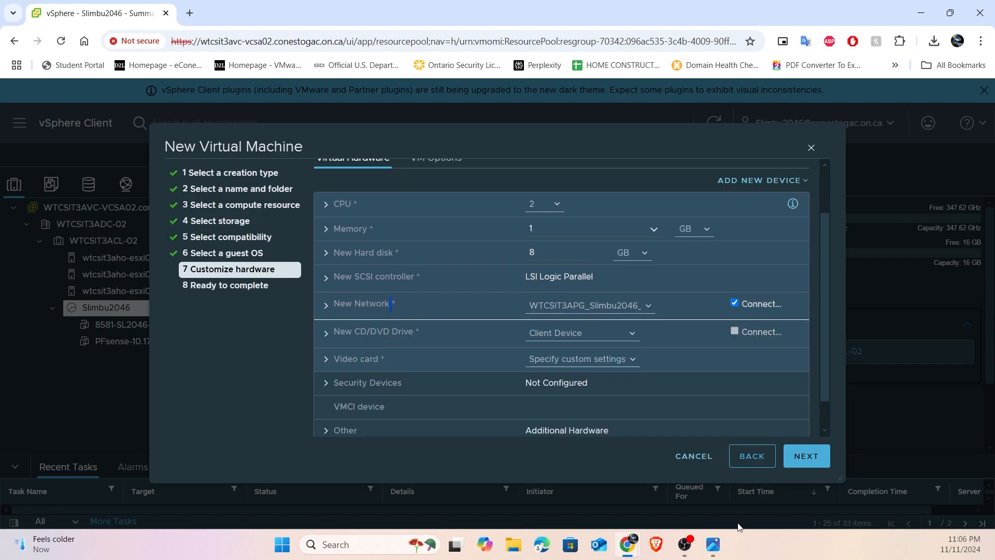
{"action": "left_click", "coordinate": [713, 544]}
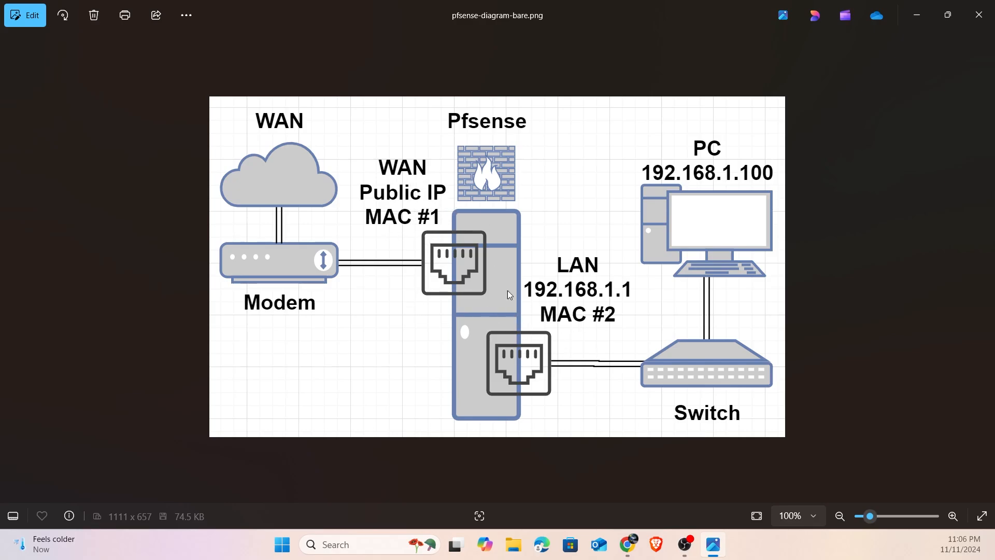
{"action": "left_click", "coordinate": [916, 15]}
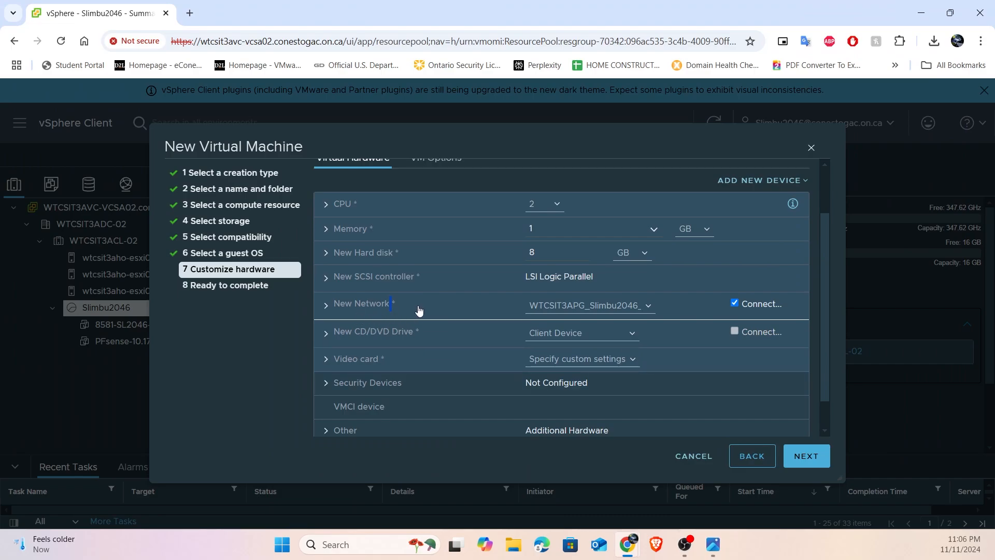
- Add a second network adapter to the virtual machine's hardware
{"action": "left_click", "coordinate": [755, 181]}
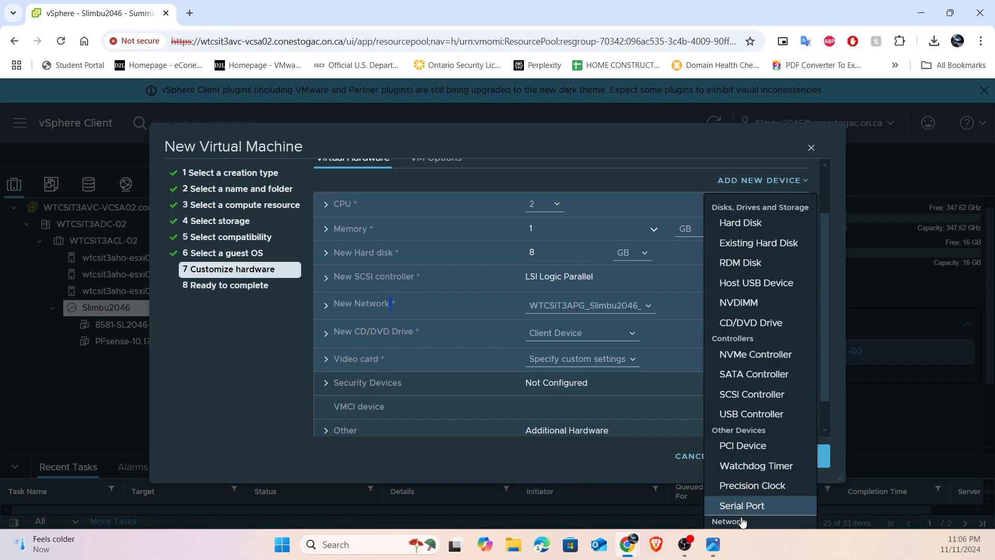
{"action": "left_click_drag", "start_coordinate": [831, 339], "coordinate": [830, 362]}
{"action": "scroll", "coordinate": [814, 190], "scroll_direction": "up", "scroll_amount": 2}
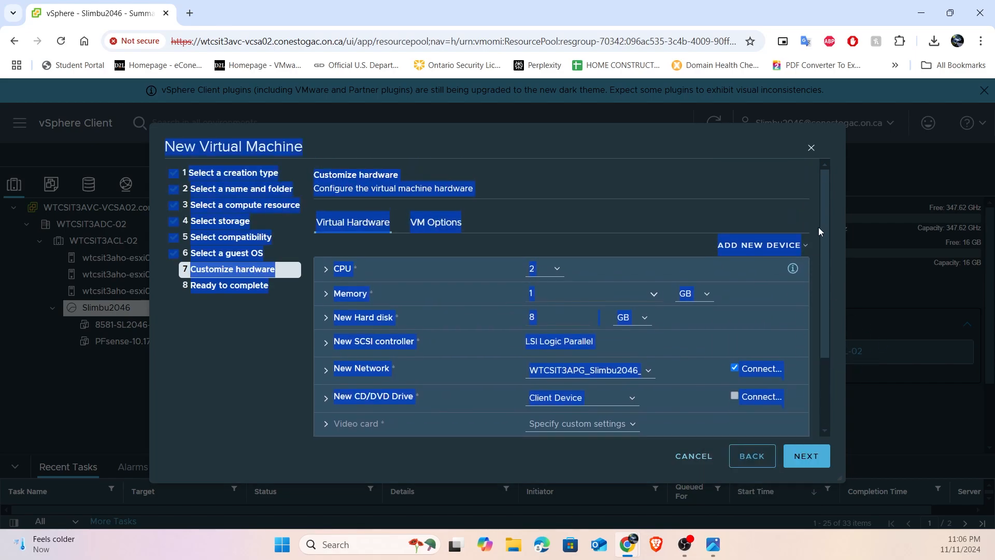
{"action": "left_click", "coordinate": [796, 216]}
{"action": "left_click", "coordinate": [804, 246]}
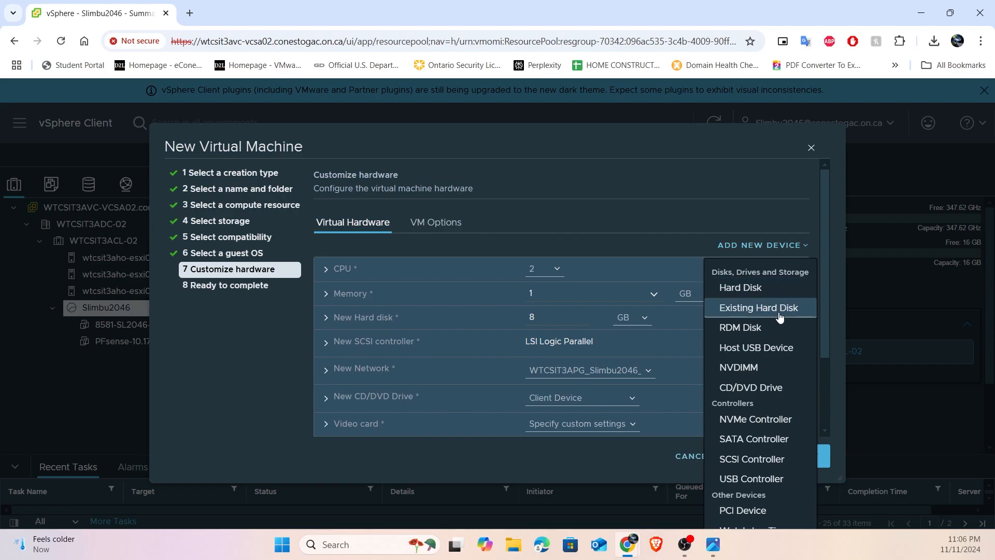
{"action": "left_click", "coordinate": [768, 197]}
{"action": "scroll", "coordinate": [802, 207], "scroll_direction": "down", "scroll_amount": 2}
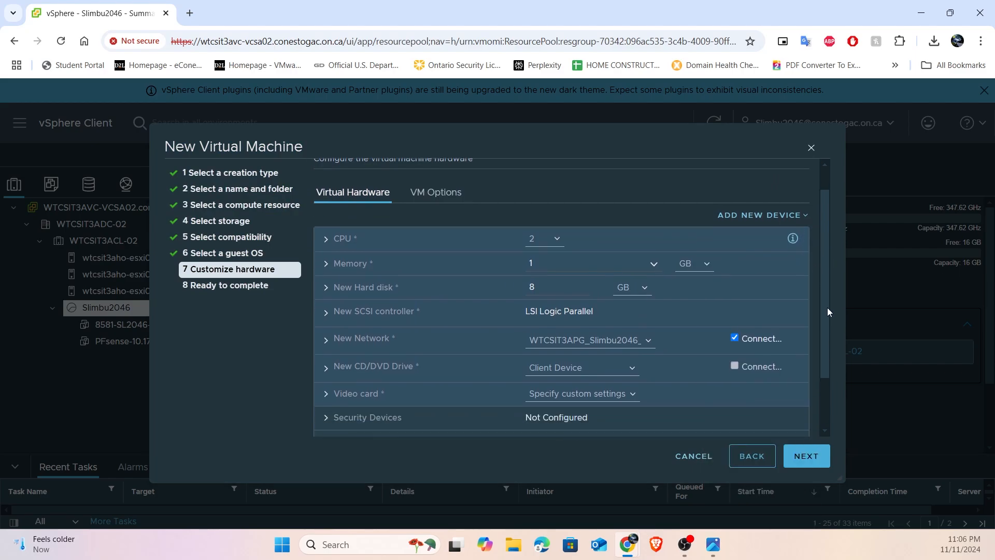
{"action": "left_click", "coordinate": [794, 176]}
{"action": "scroll", "coordinate": [783, 206], "scroll_direction": "down", "scroll_amount": 1}
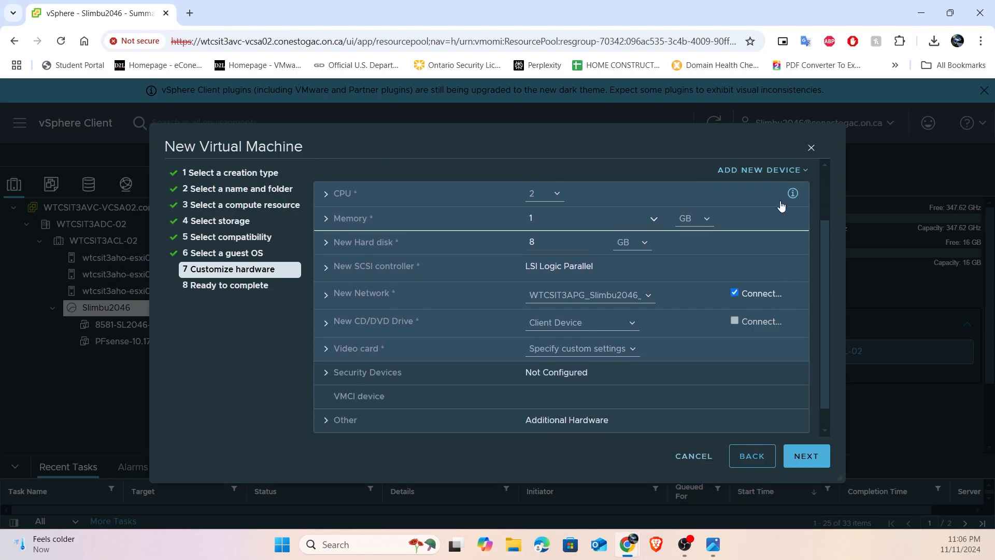
{"action": "left_click", "coordinate": [771, 172]}
{"action": "left_click", "coordinate": [784, 526]}
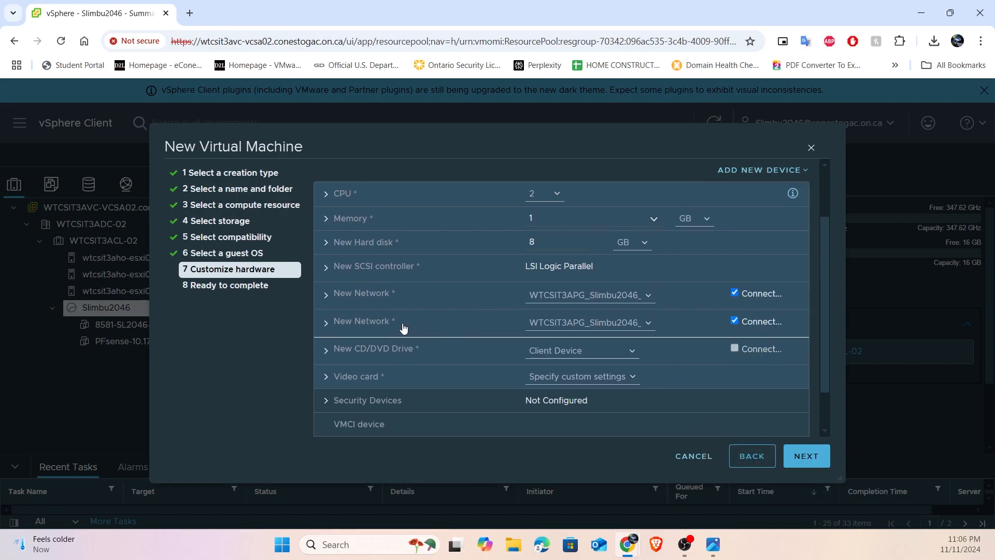
- Connect the first network adapter to the WTCSIT3APG port group ending in _01
{"action": "left_click", "coordinate": [365, 297]}
{"action": "left_click", "coordinate": [366, 294]}
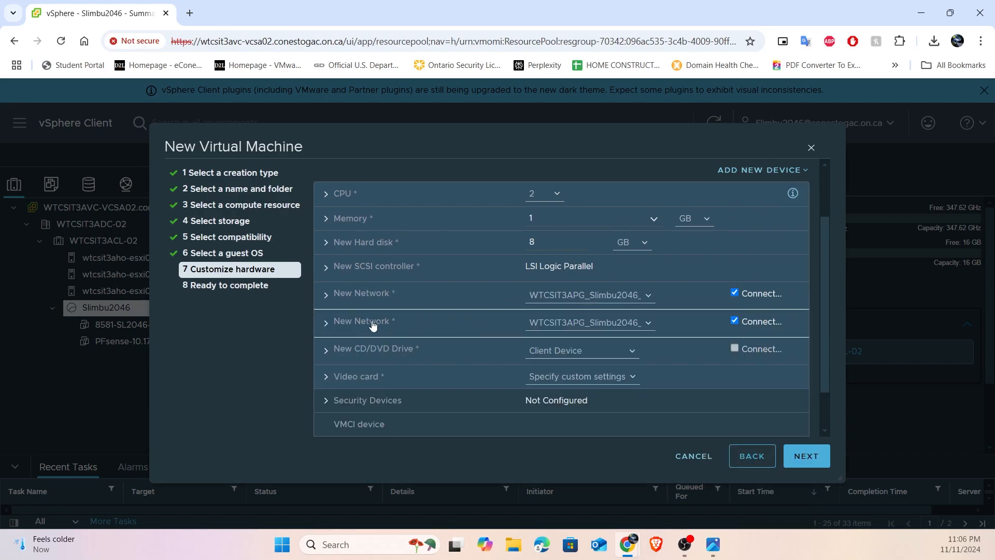
{"action": "left_click", "coordinate": [584, 296]}
{"action": "left_click", "coordinate": [582, 326]}
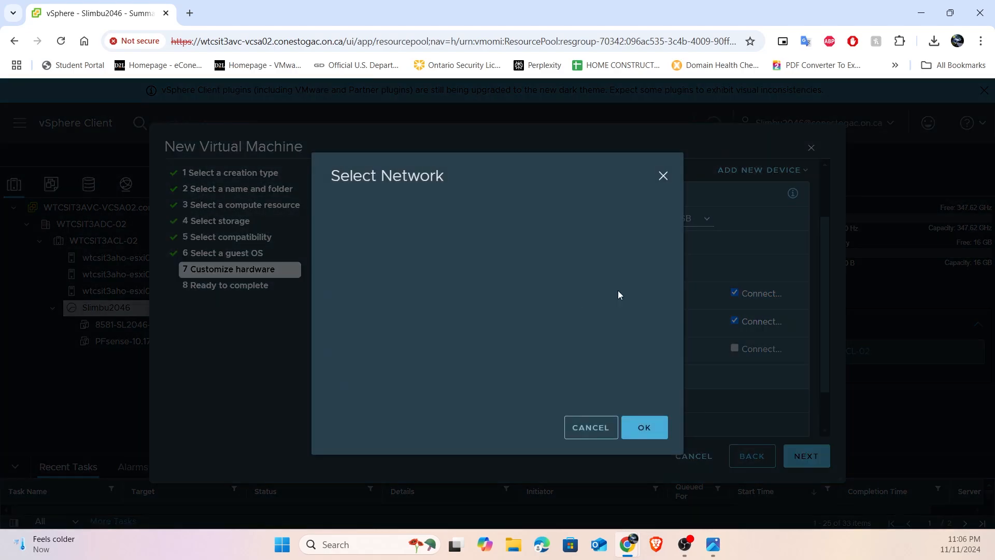
{"action": "left_click", "coordinate": [570, 253]}
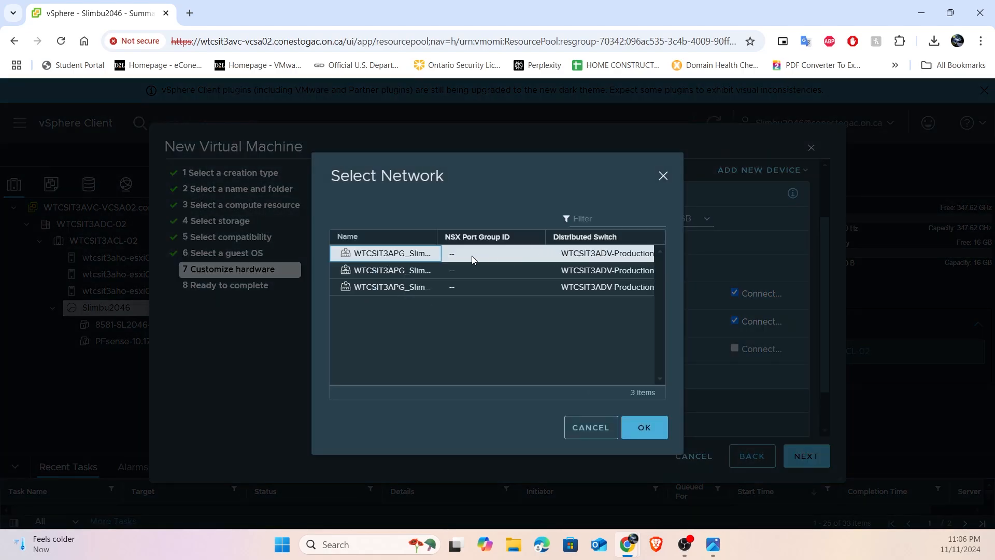
{"action": "left_click_drag", "start_coordinate": [438, 238], "coordinate": [471, 246]}
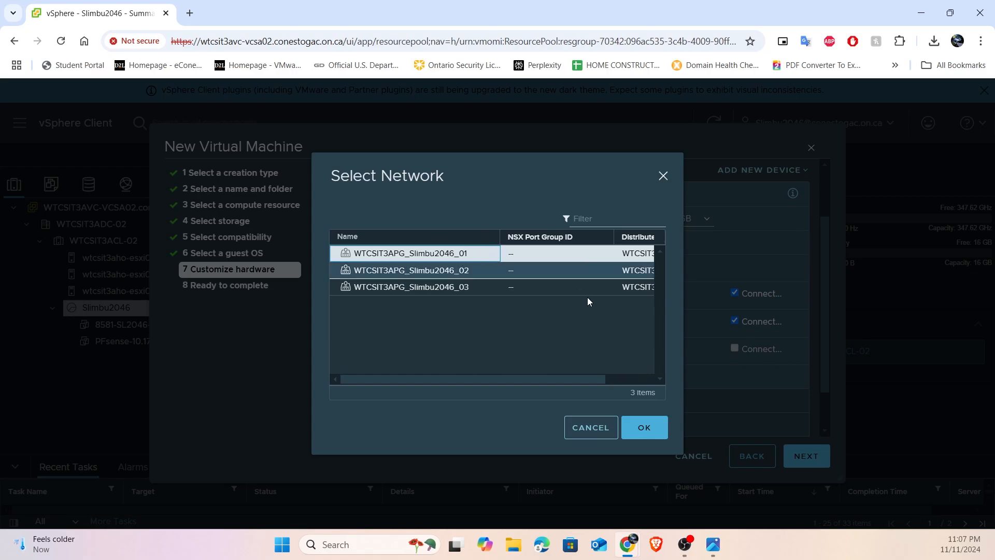
{"action": "left_click", "coordinate": [630, 432]}
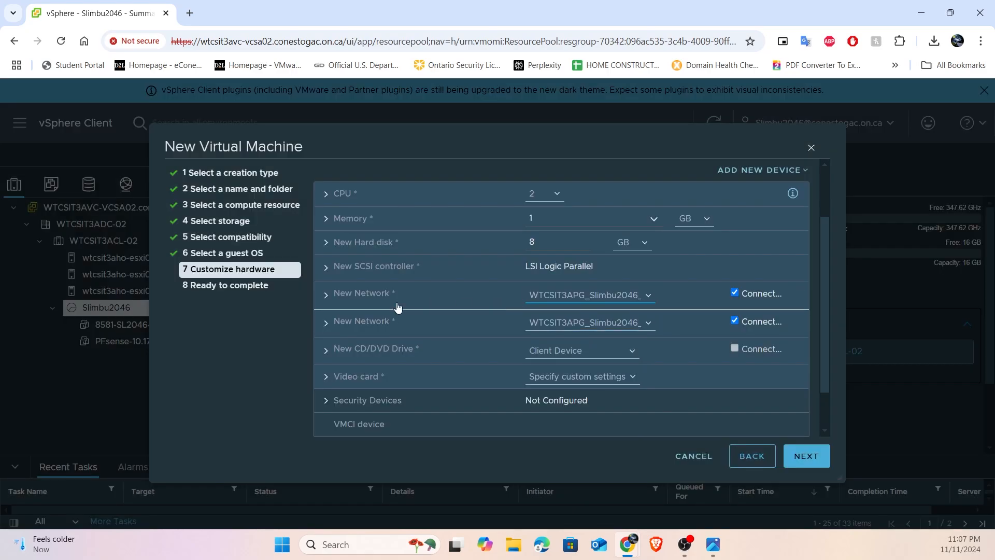
- Connect the second network adapter to the WTCSIT3APG port group ending in _02
{"action": "left_click", "coordinate": [622, 323]}
{"action": "left_click", "coordinate": [546, 351]}
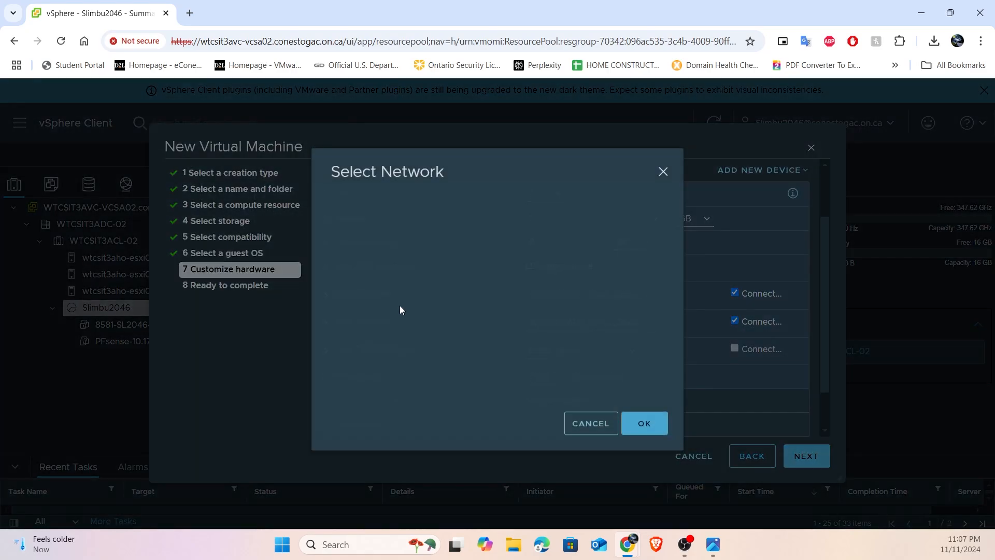
{"action": "left_click", "coordinate": [404, 274]}
{"action": "left_click_drag", "start_coordinate": [440, 236], "coordinate": [499, 238]}
{"action": "left_click", "coordinate": [642, 432]}
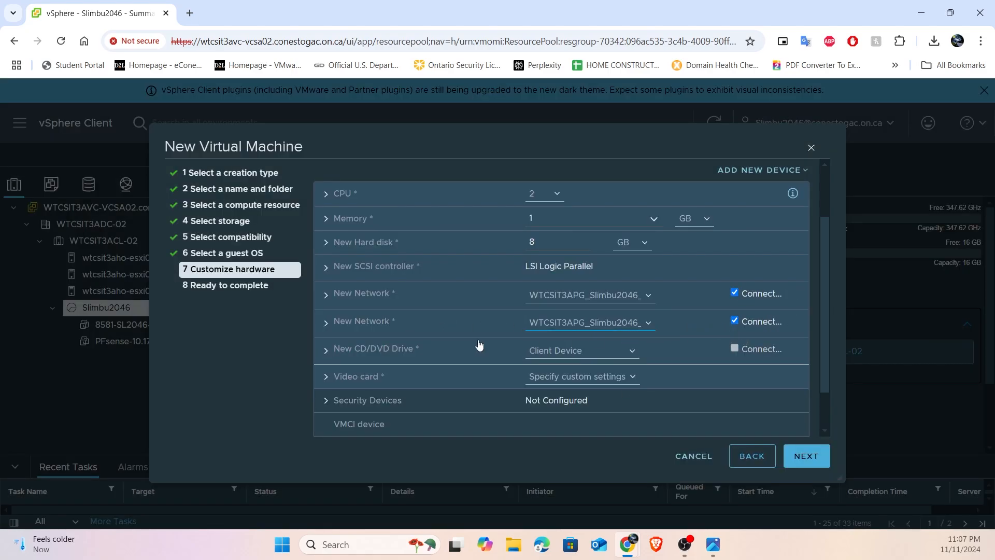
- Set the new CD/DVD drive to use a Datastore ISO File
{"action": "scroll", "coordinate": [444, 337], "scroll_direction": "down", "scroll_amount": 1}
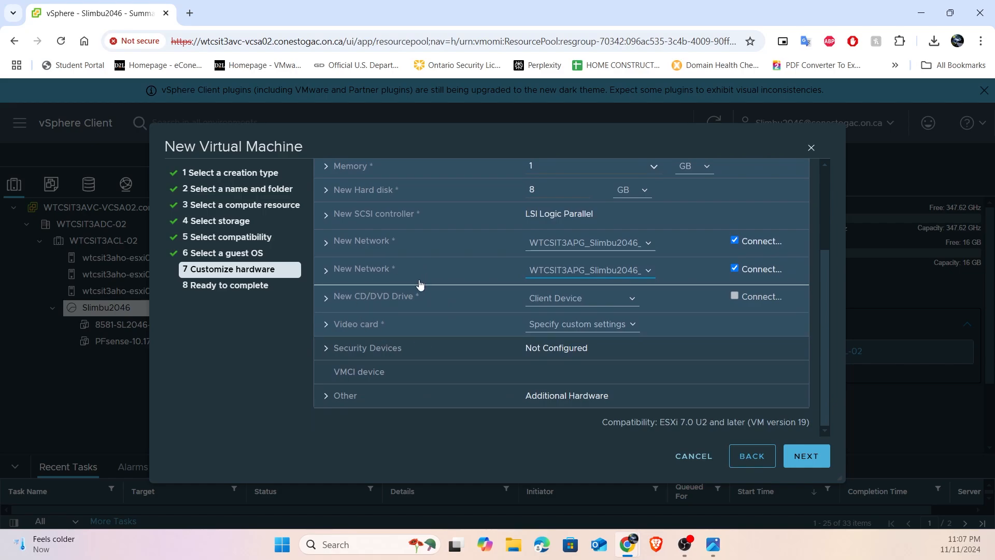
{"action": "left_click", "coordinate": [327, 298]}
{"action": "scroll", "coordinate": [522, 286], "scroll_direction": "down", "scroll_amount": 2}
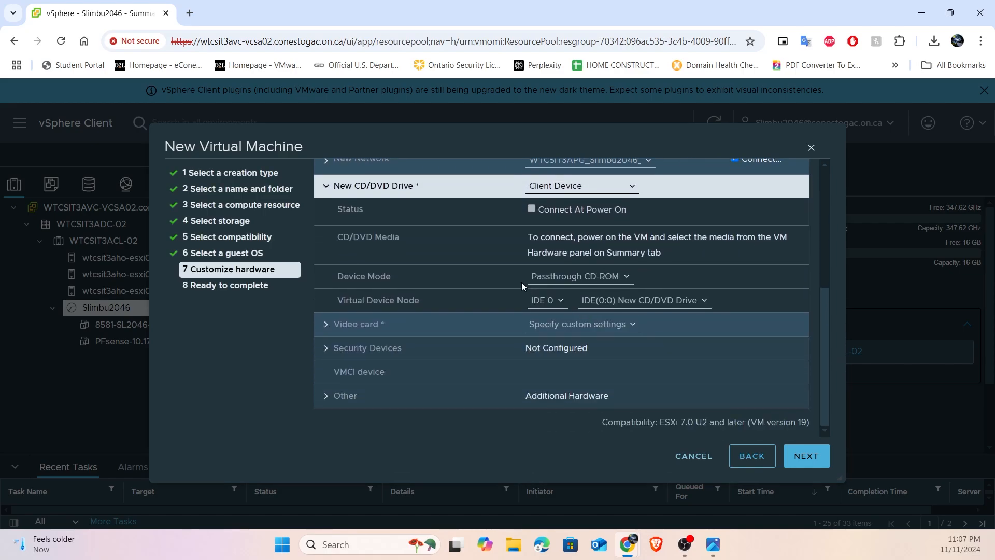
{"action": "left_click", "coordinate": [586, 186]}
{"action": "left_click", "coordinate": [581, 216]}
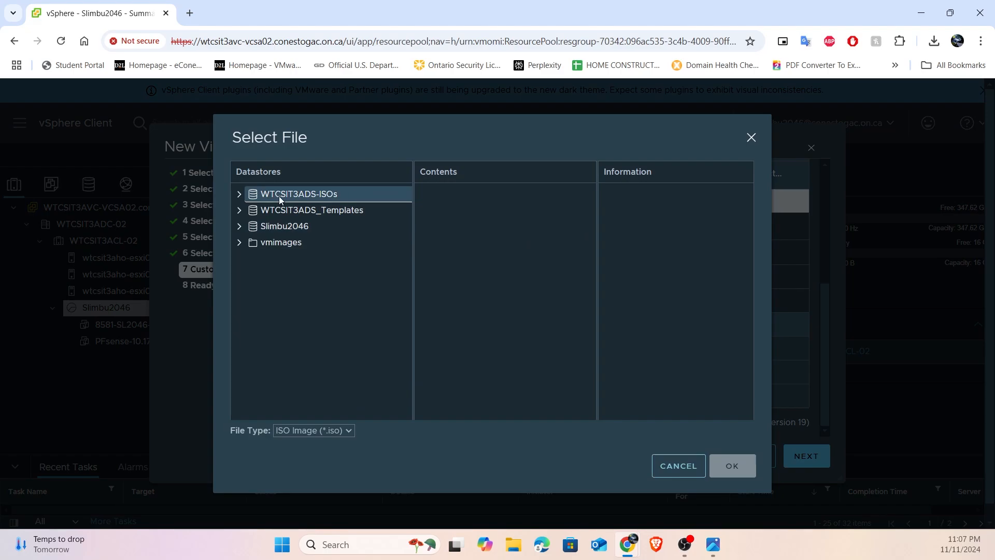
- Choose pfSense-CE-2.7.2-RELEASE-amd64.iso from the WTCSIT3ADS-ISOs datastore and have the CD/DVD drive connect at power on
{"action": "left_click", "coordinate": [250, 195]}
{"action": "left_click", "coordinate": [239, 194]}
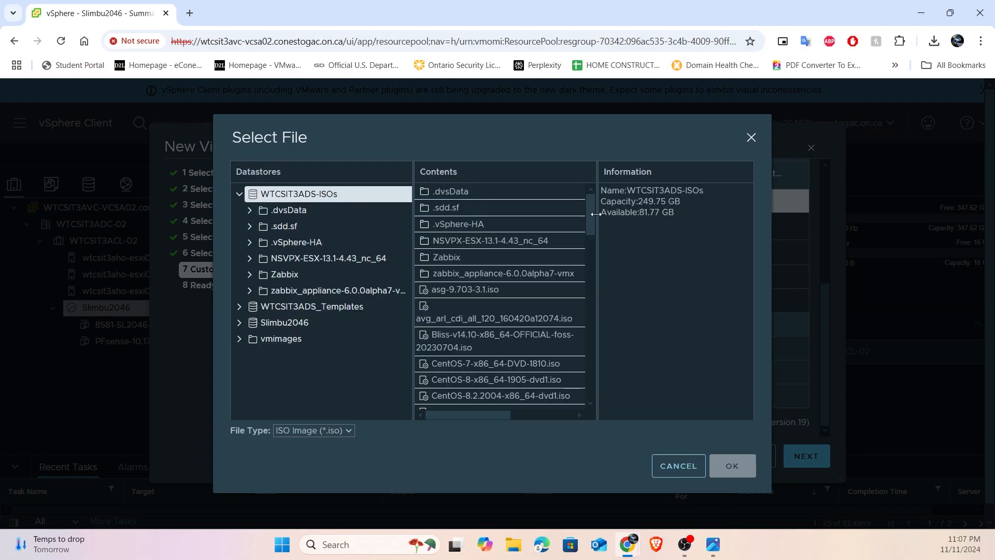
{"action": "left_click_drag", "start_coordinate": [595, 214], "coordinate": [690, 213]}
{"action": "scroll", "coordinate": [518, 290], "scroll_direction": "down", "scroll_amount": 10}
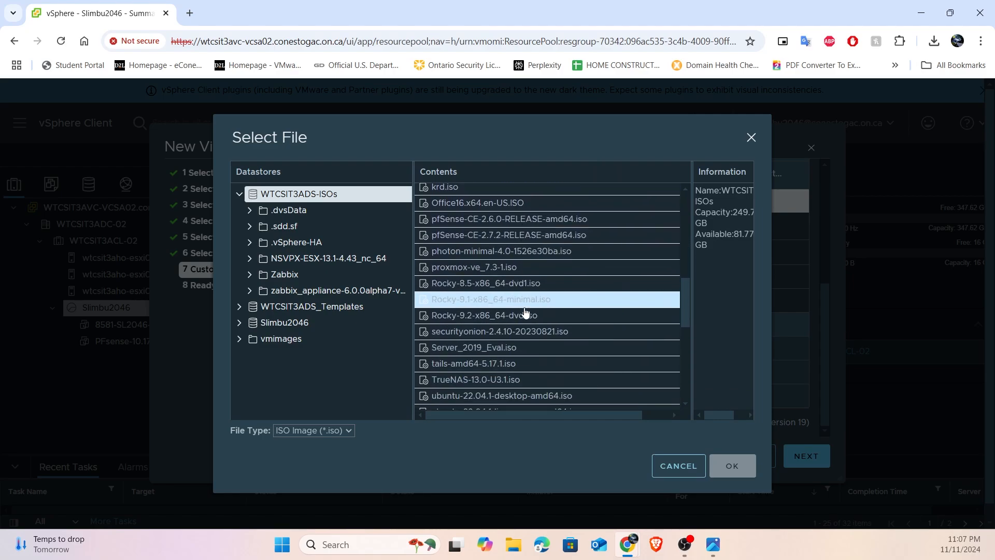
{"action": "left_click", "coordinate": [552, 222]}
{"action": "left_click", "coordinate": [561, 237]}
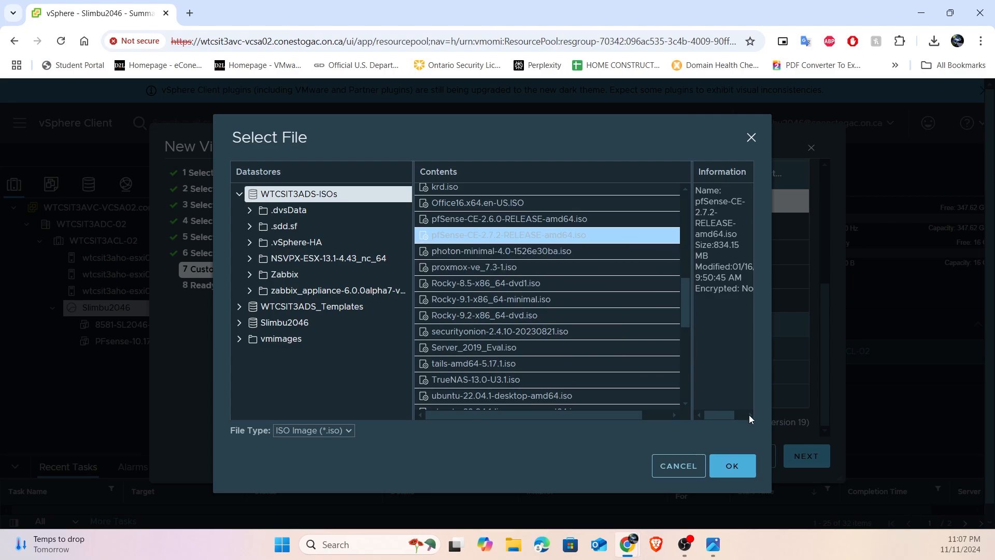
{"action": "left_click", "coordinate": [730, 468]}
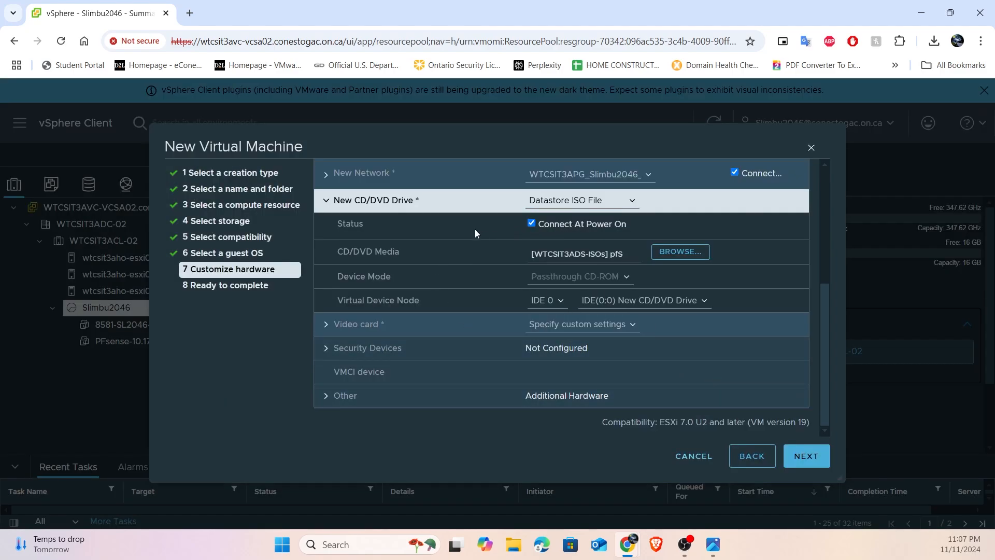
{"action": "left_click", "coordinate": [532, 223]}
- Review the virtual machine's configuration summary and finish creating it
{"action": "left_click", "coordinate": [795, 452]}
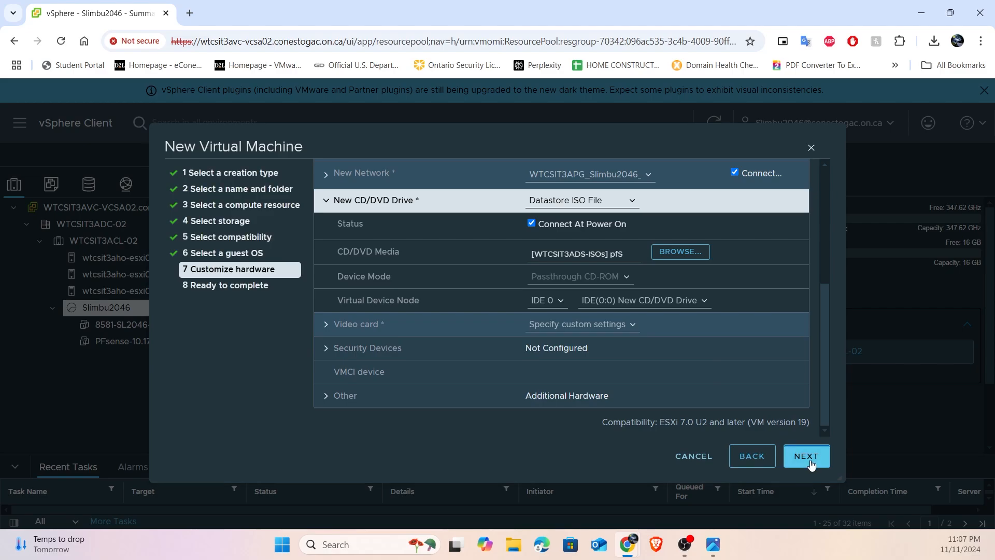
{"action": "scroll", "coordinate": [570, 296], "scroll_direction": "up", "scroll_amount": 2}
{"action": "scroll", "coordinate": [626, 315], "scroll_direction": "down", "scroll_amount": 2}
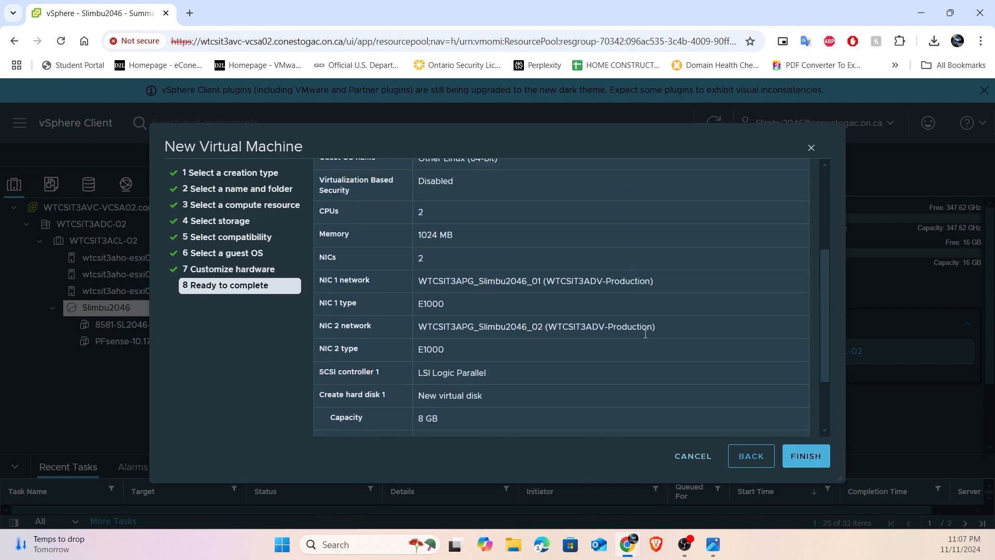
{"action": "left_click", "coordinate": [809, 459]}
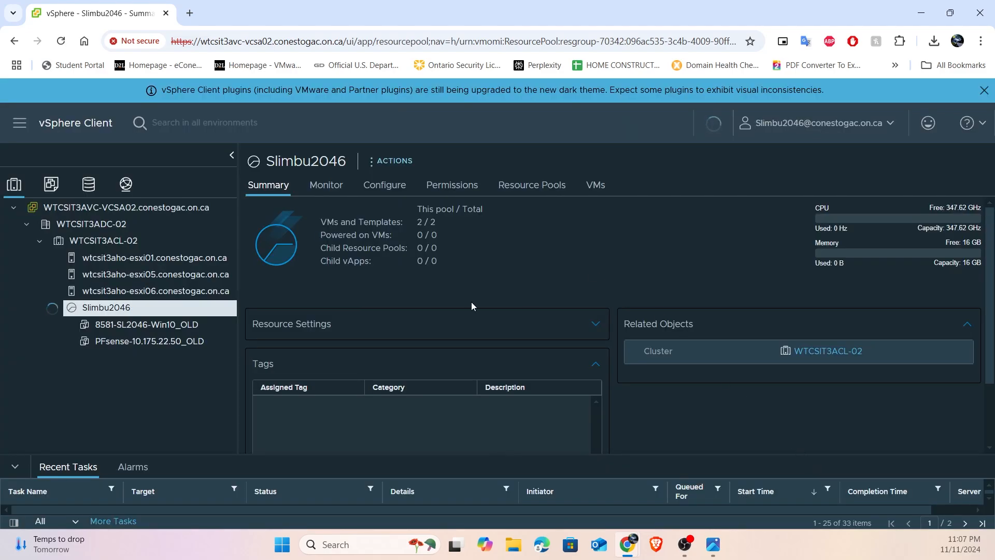
- Power on the pfsense-NEW virtual machine and open its web console
{"action": "left_click", "coordinate": [150, 357]}
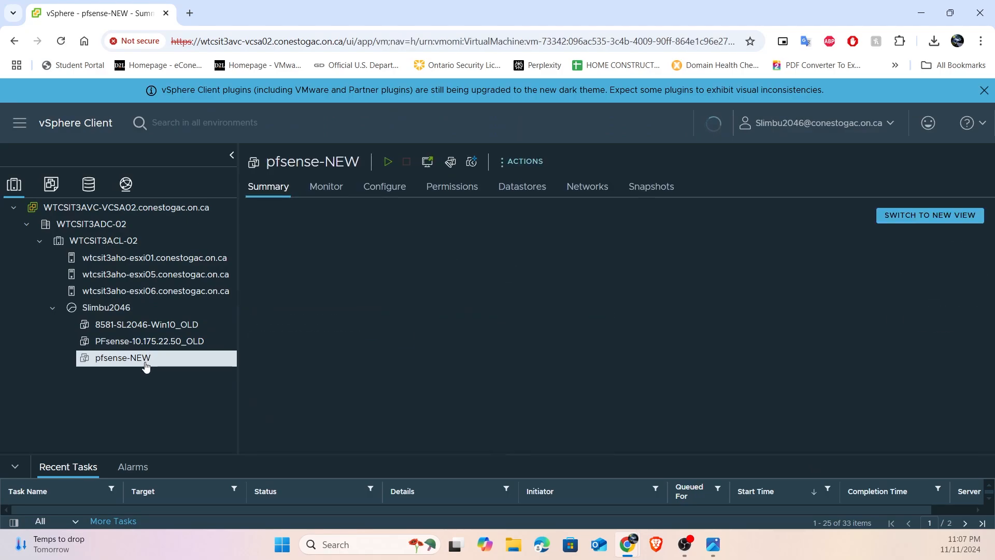
{"action": "left_click", "coordinate": [388, 162]}
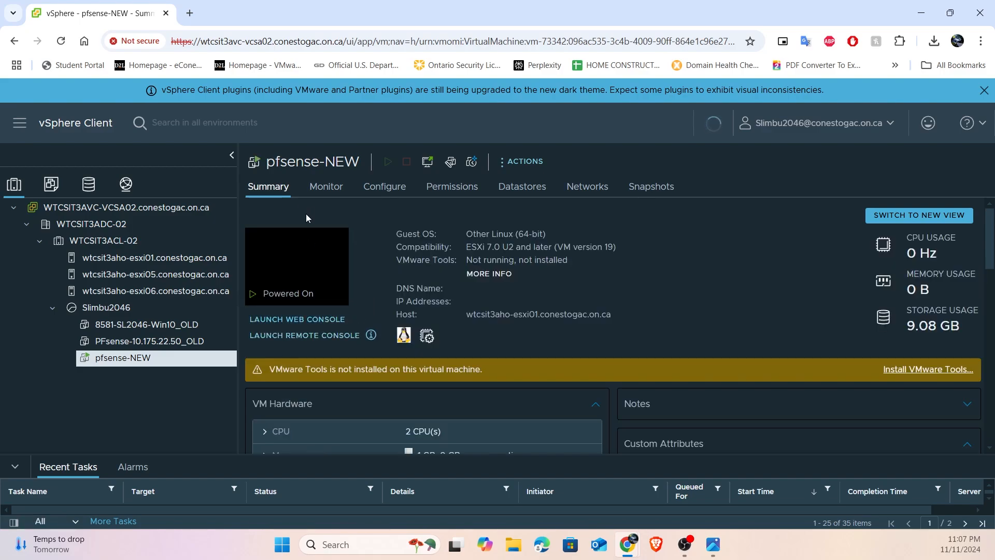
{"action": "left_click", "coordinate": [427, 163]}
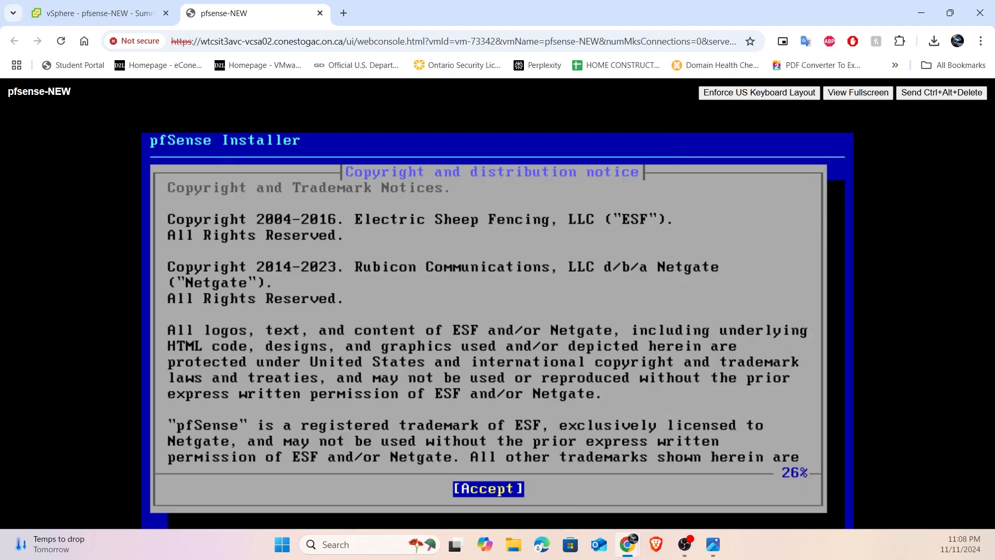
- Accept the copyright notice and start the pfSense installation with Auto (ZFS) partitioning
{"action": "key", "text": "Return"}
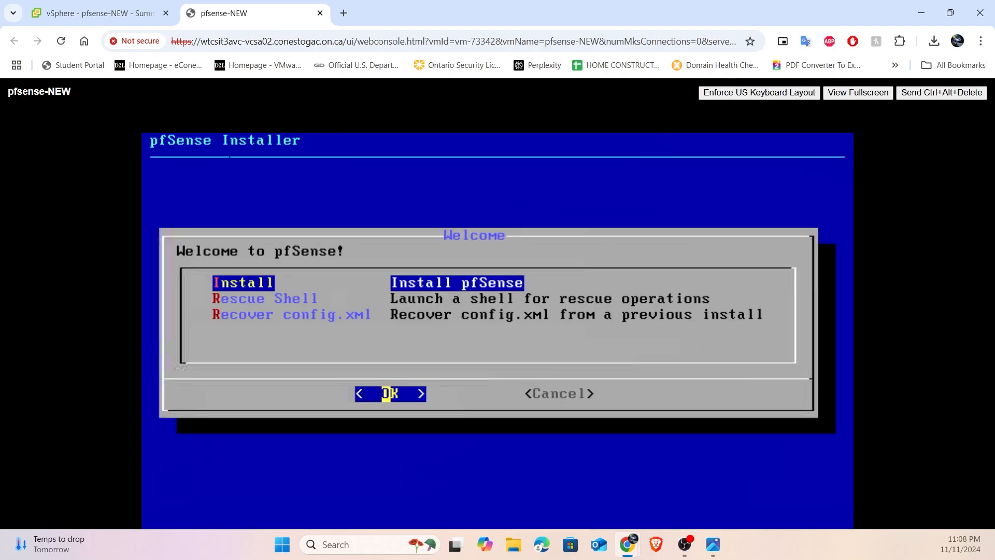
{"action": "key", "text": "Return"}
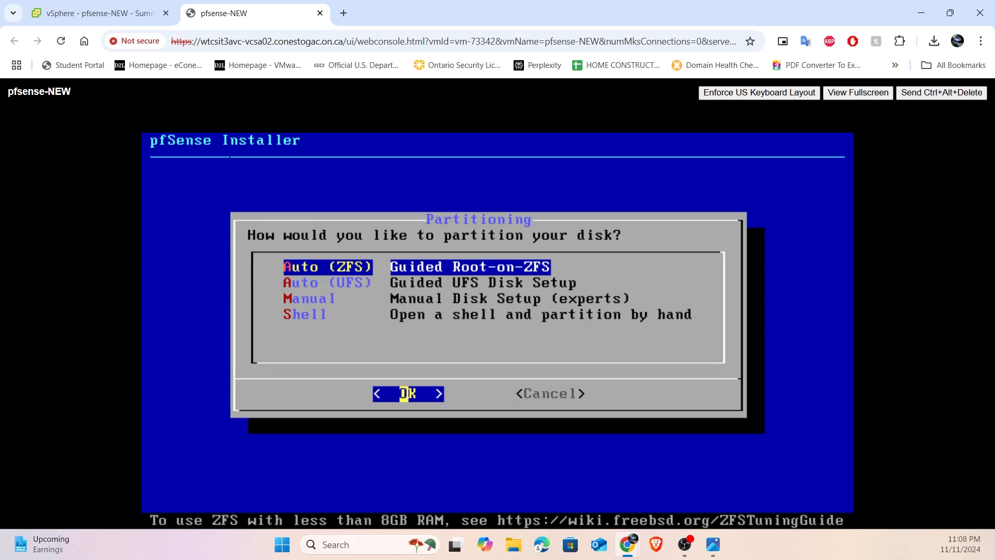
{"action": "key", "text": "Return"}
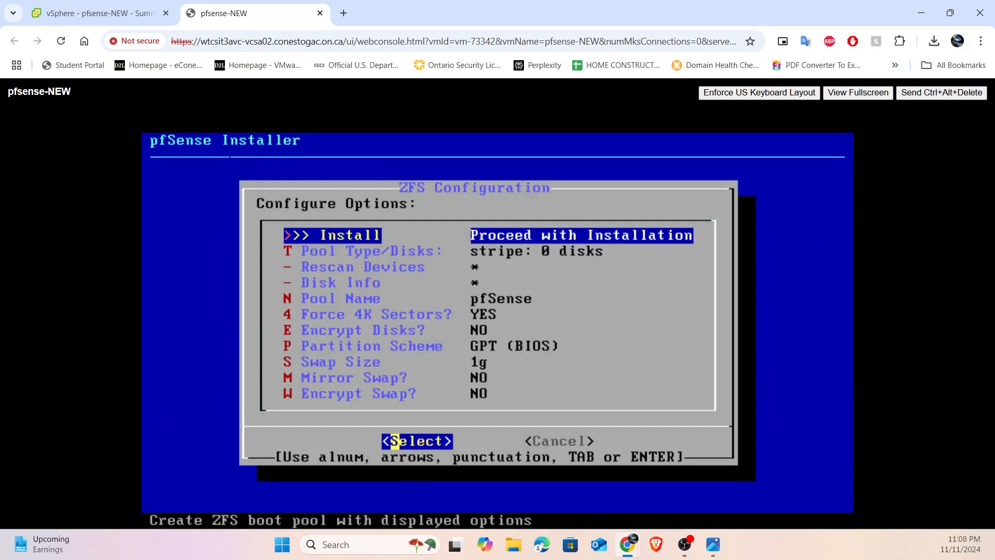
- Install pfSense on a stripe pool using disk da0, confirming the erasure of its contents, and reboot into the installed system
{"action": "key", "text": "Return"}
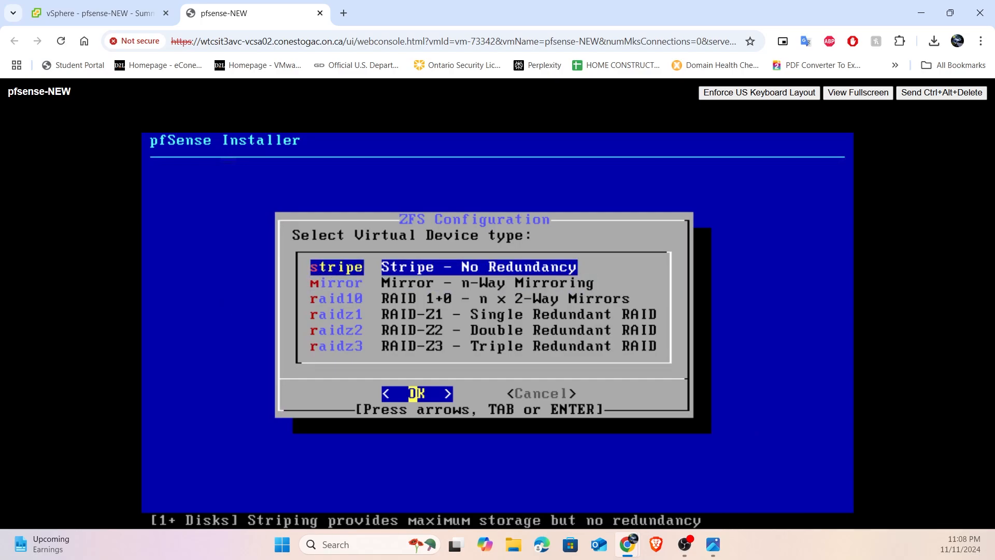
{"action": "key", "text": "Return"}
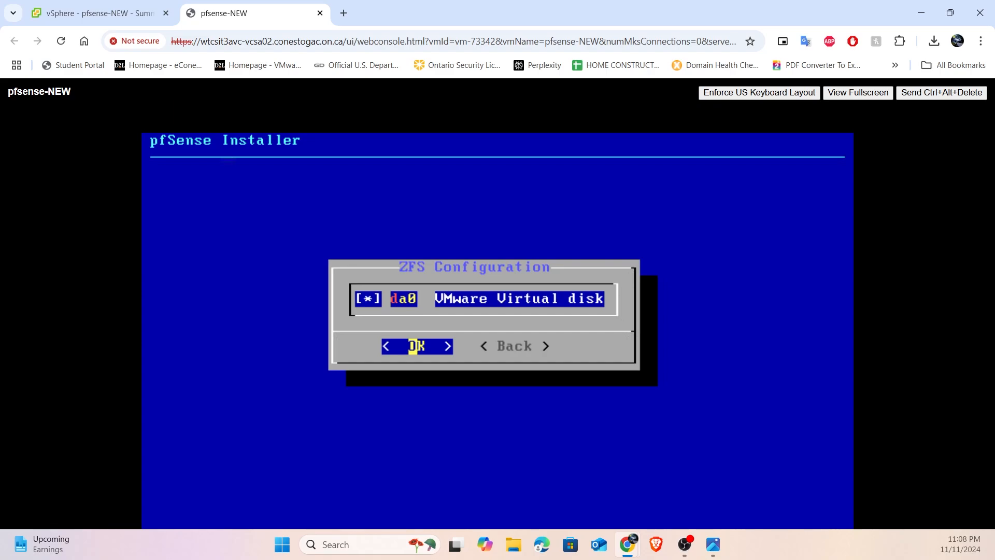
{"action": "key", "text": "Return"}
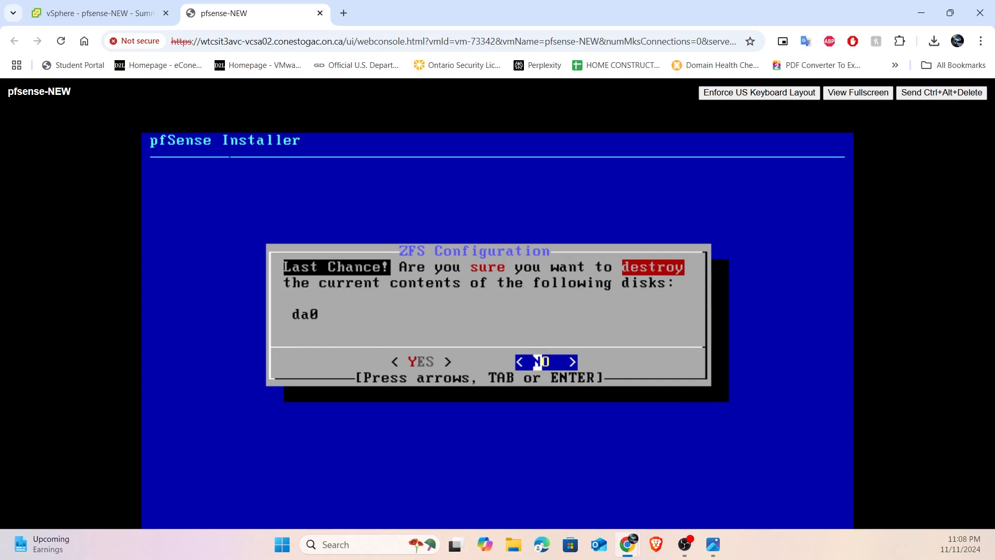
{"action": "key", "text": "Left"}
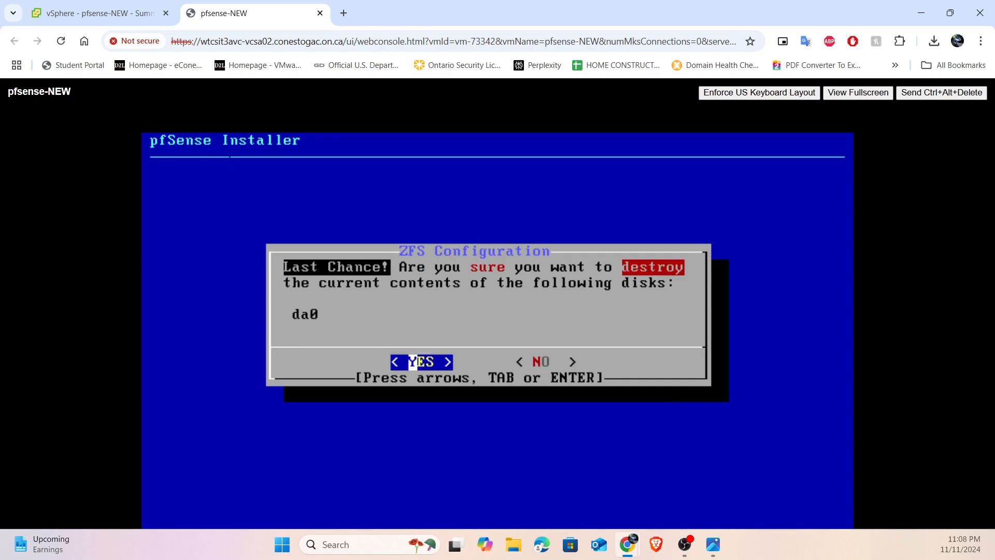
{"action": "key", "text": "Return"}
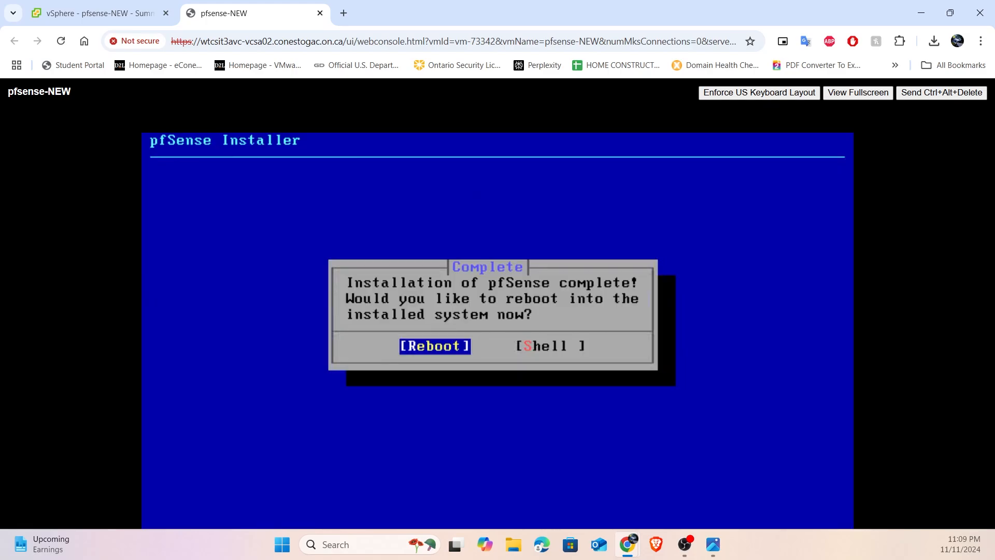
{"action": "key", "text": "Return"}
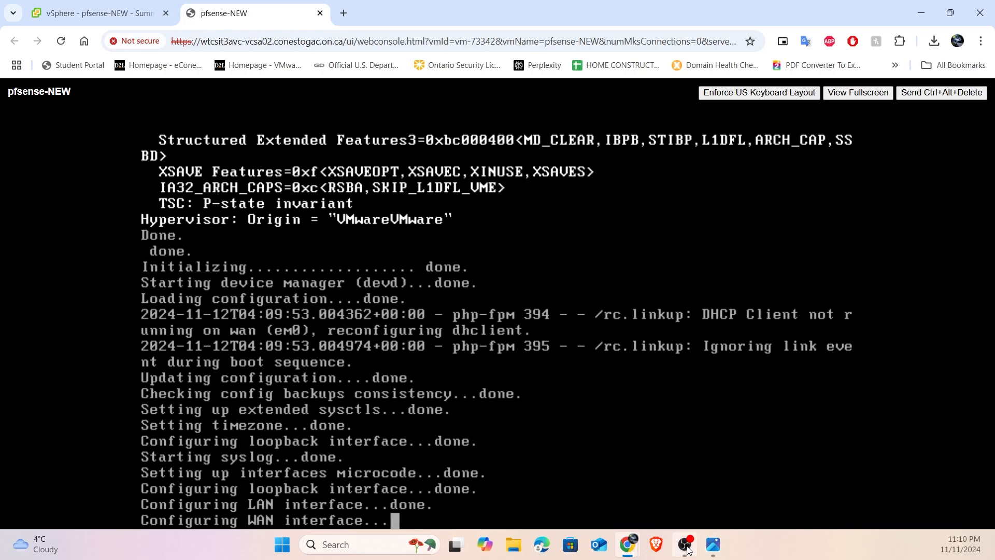
- Check the pfSense WAN and LAN connections in the pfsense-diagram-bare.png image and return to the console
{"action": "left_click", "coordinate": [713, 544]}
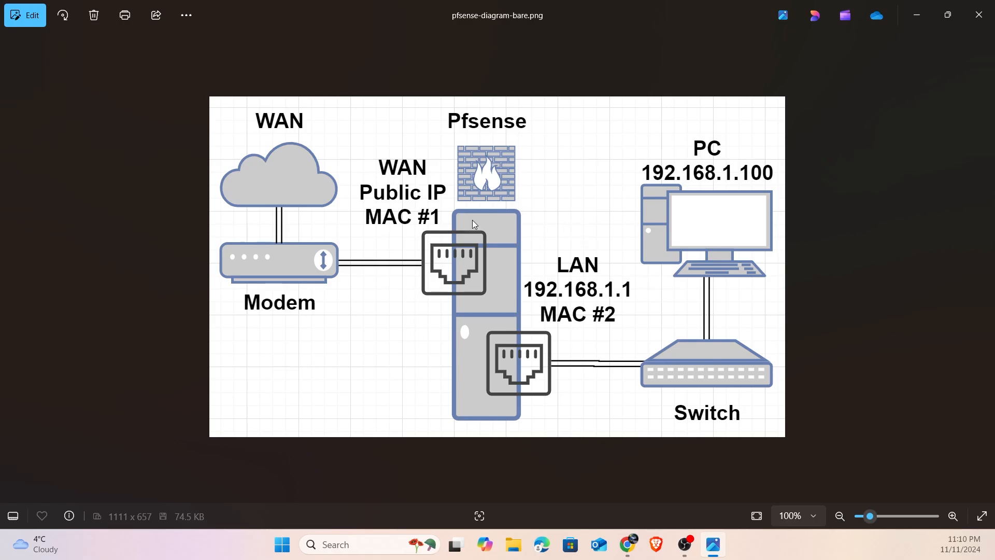
{"action": "left_click", "coordinate": [907, 21]}
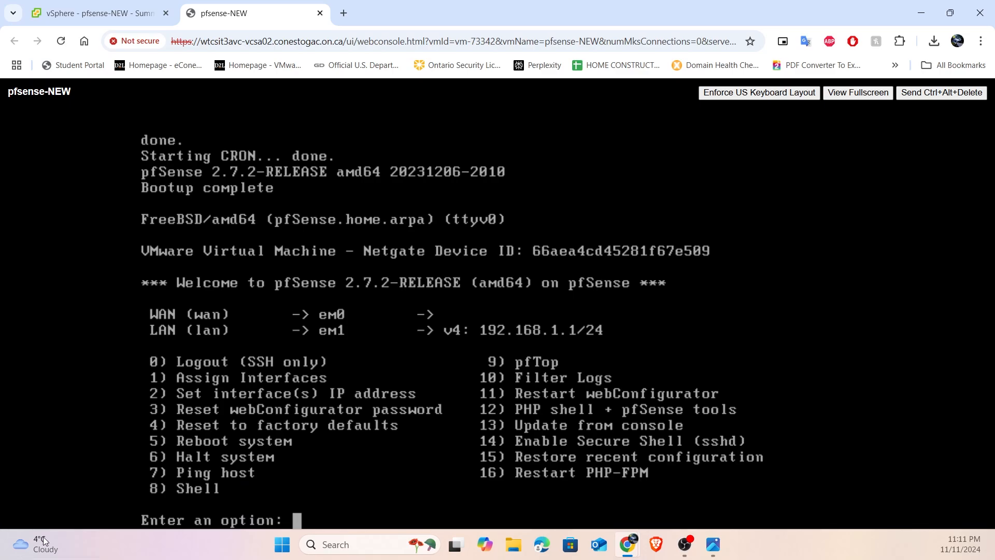
{"action": "left_click", "coordinate": [713, 544]}
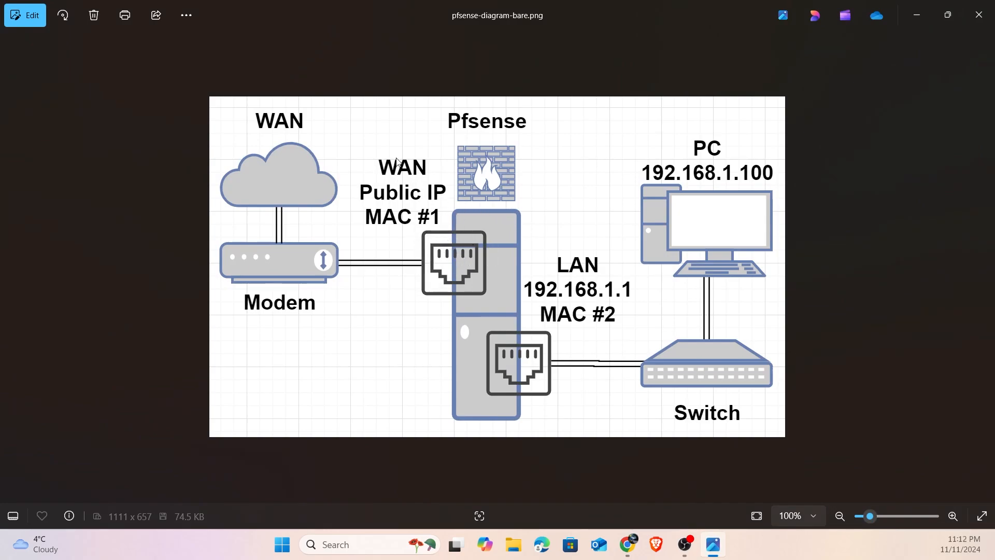
{"action": "left_click", "coordinate": [927, 16]}
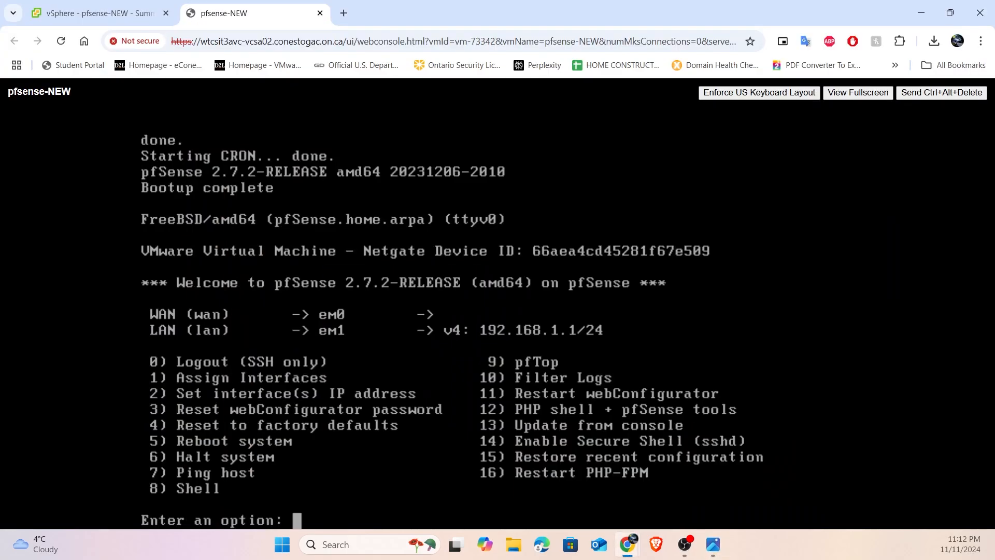
- Start assigning the interfaces without setting up VLANs, and enter em0 as the WAN interface
{"action": "type", "text": "1"}
{"action": "key", "text": "Return"}
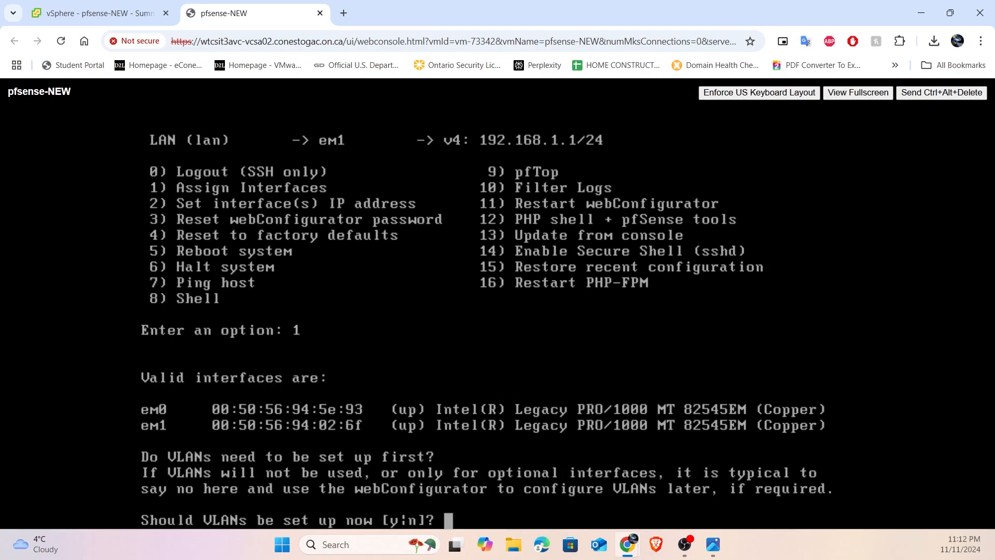
{"action": "type", "text": "n"}
{"action": "key", "text": "Return"}
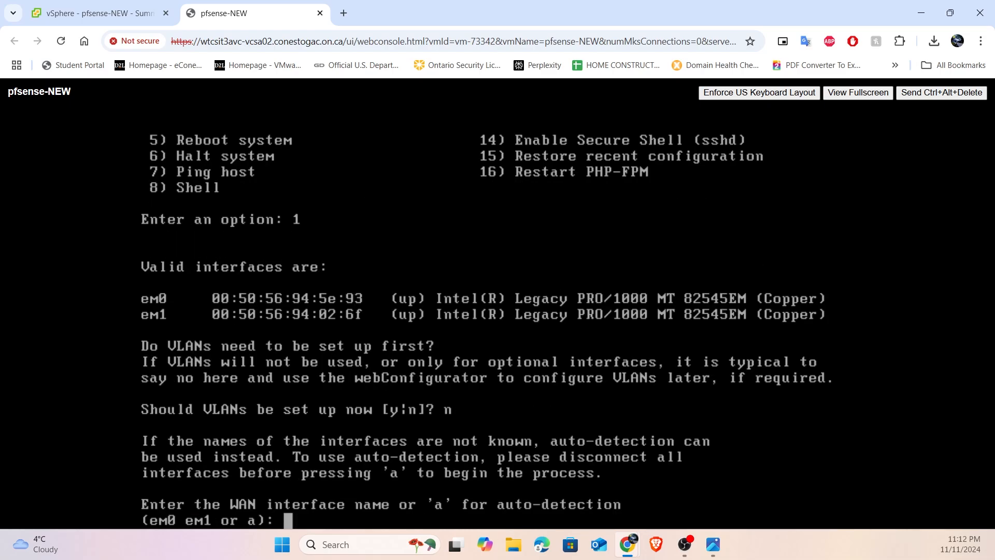
{"action": "type", "text": "em"}
{"action": "type", "text": "0"}
{"action": "key", "text": "Return"}
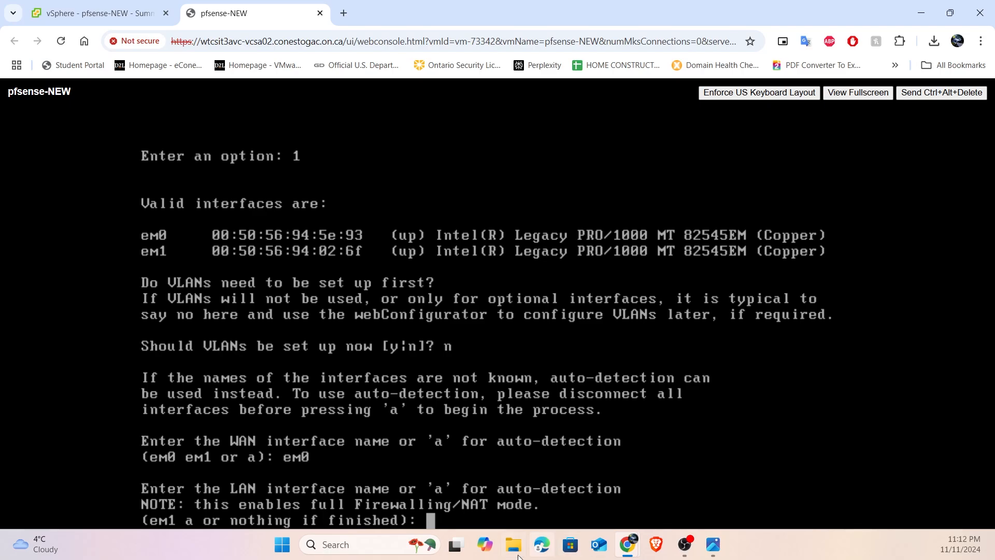
- Check the LAN port in the network diagram, enter em1 as the LAN interface and confirm the assignments
{"action": "left_click", "coordinate": [713, 544]}
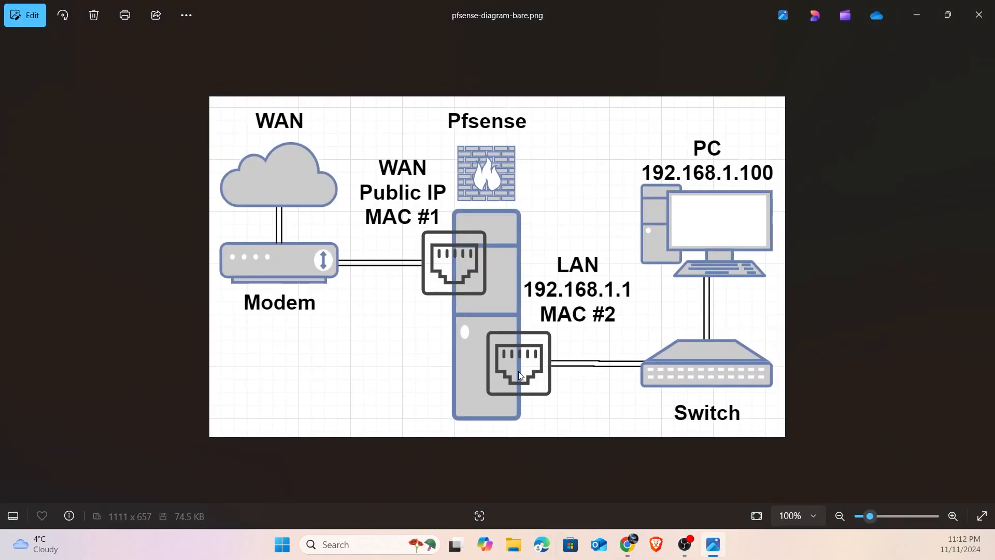
{"action": "left_click", "coordinate": [914, 17]}
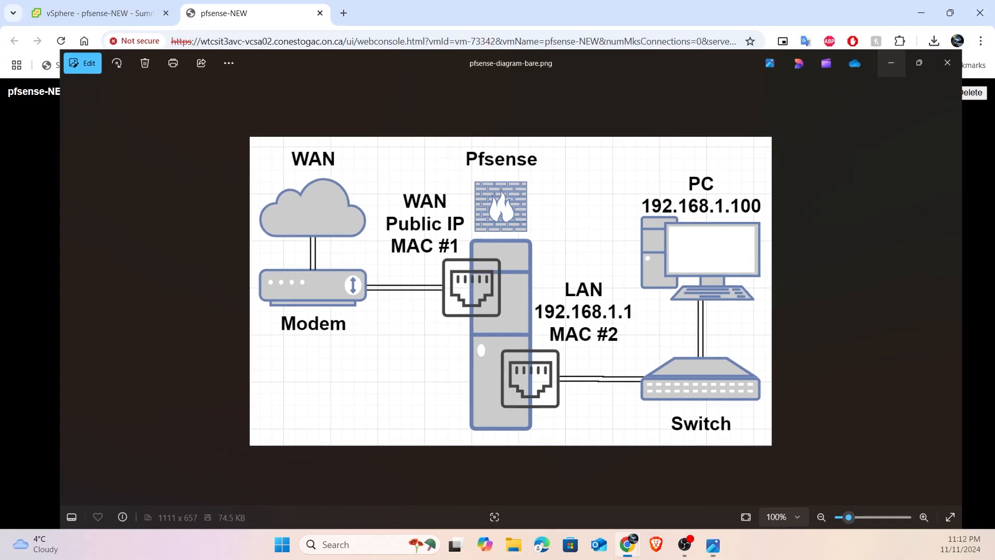
{"action": "type", "text": "em1"}
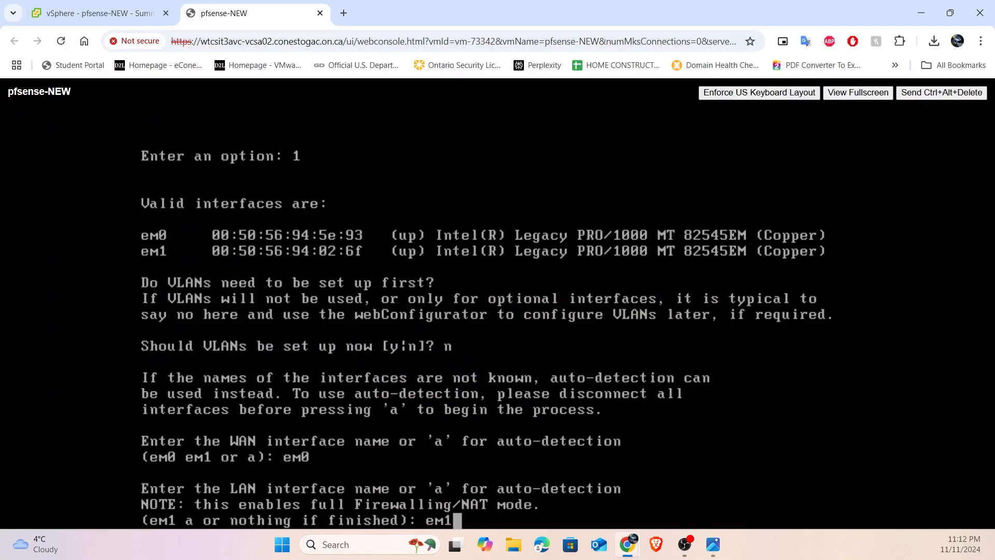
{"action": "key", "text": "Return"}
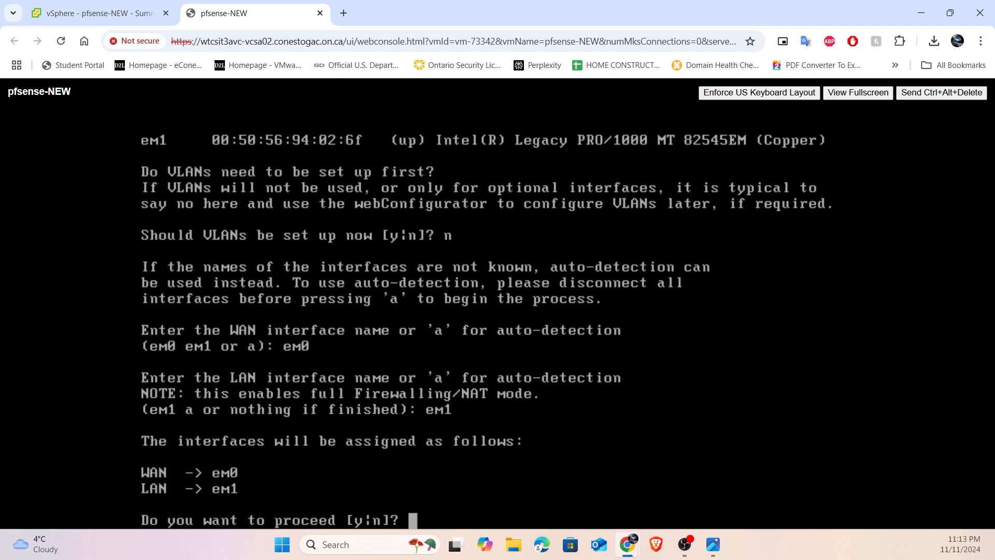
{"action": "type", "text": "y"}
{"action": "key", "text": "Return"}
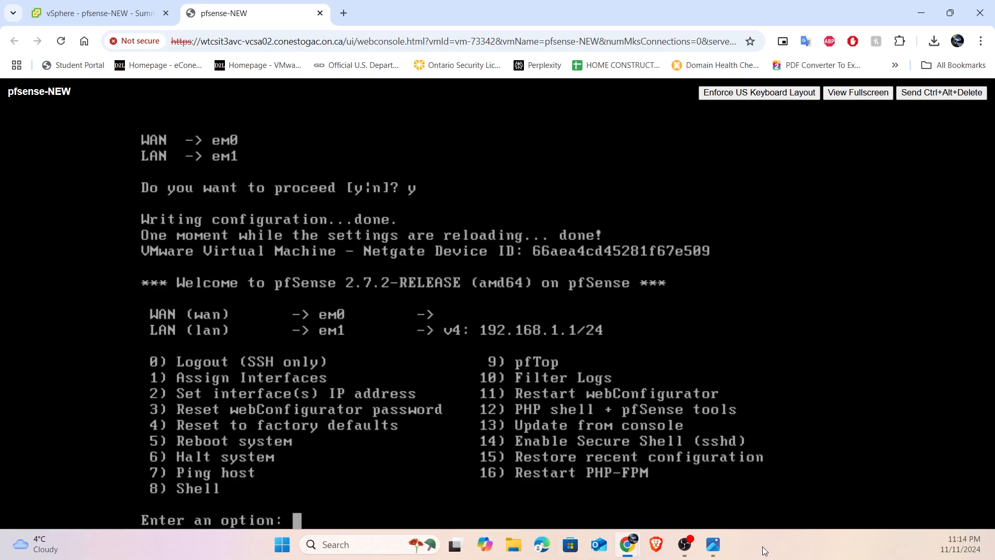
- Bring up the pfsense-diagram-bare.png image to review the WAN and LAN addressing
{"action": "left_click", "coordinate": [718, 554]}
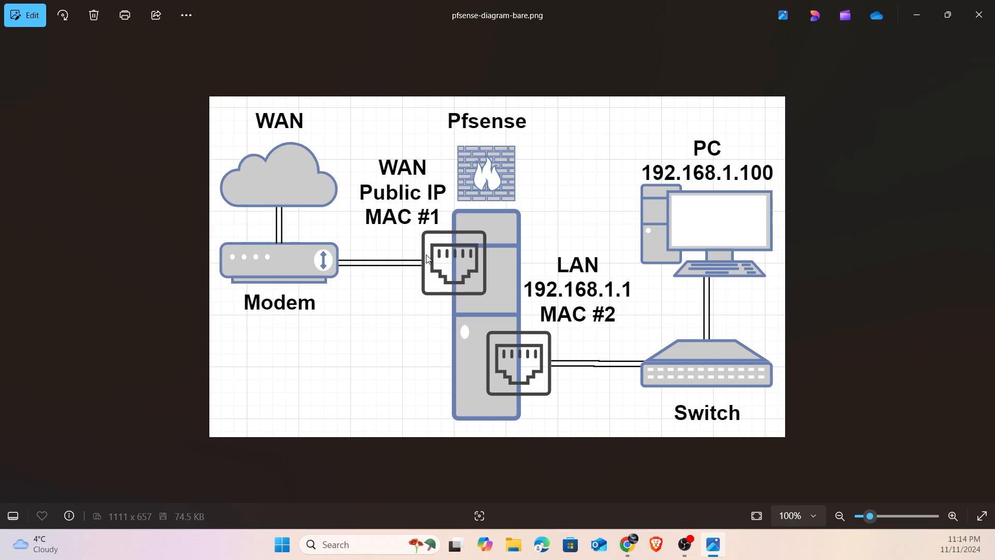
- Return to the console, start setting the WAN interface's IP address and decline IPv4 configuration via DHCP
{"action": "left_click", "coordinate": [917, 15]}
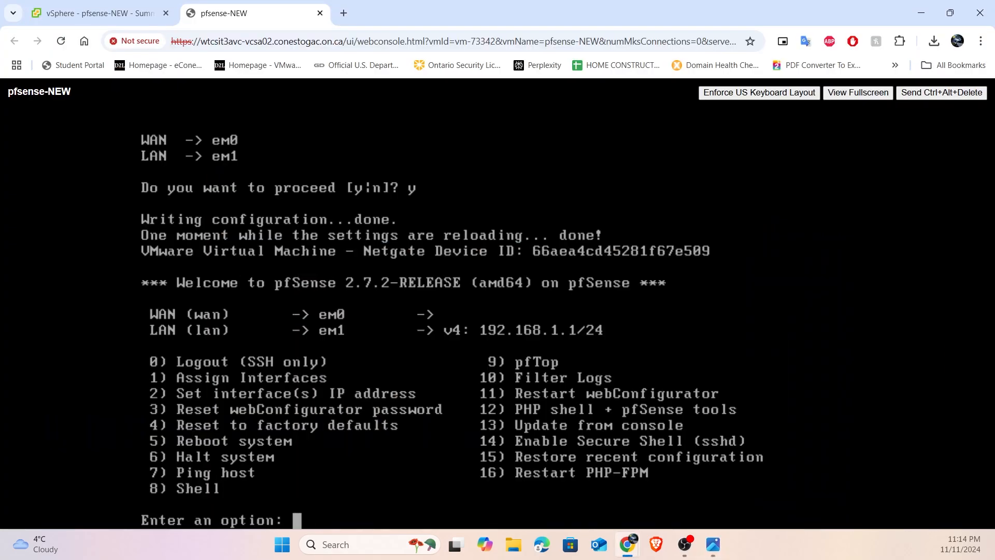
{"action": "type", "text": "2"}
{"action": "key", "text": "Return"}
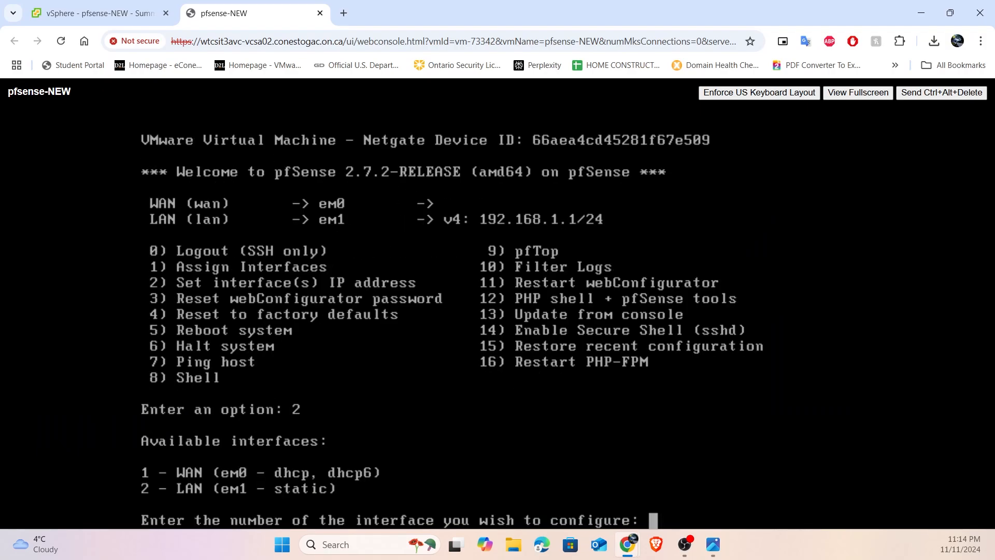
{"action": "type", "text": "1"}
{"action": "key", "text": "Return"}
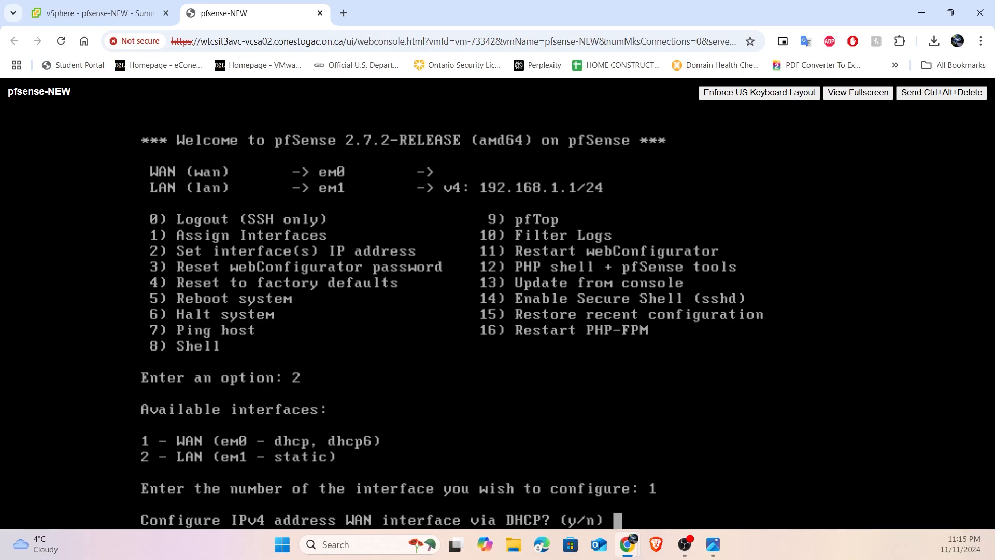
{"action": "type", "text": "n"}
{"action": "key", "text": "Return"}
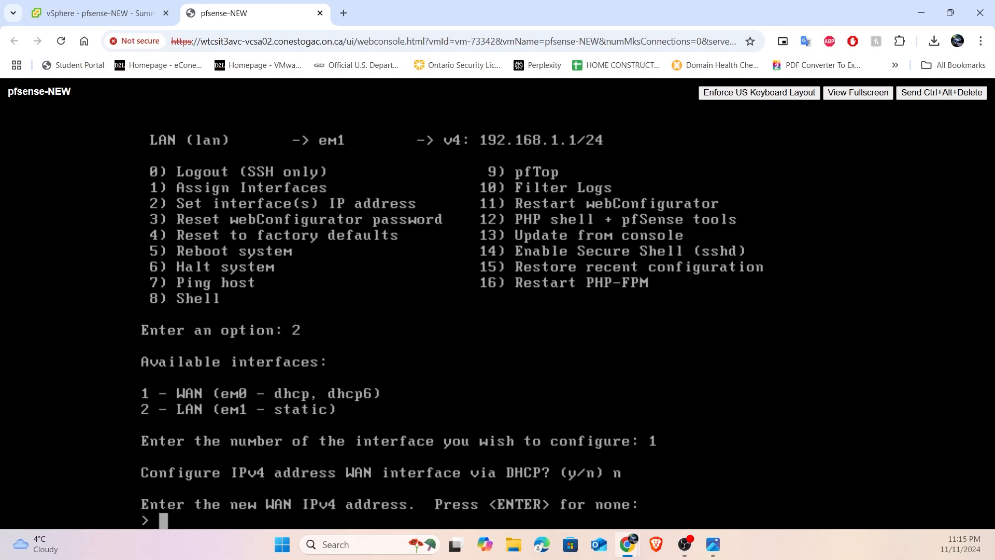
- Check the address in the old PFsense VM's name in vSphere and enter 10.175.22.65 as the WAN IPv4 address
{"action": "type", "text": "10."}
{"action": "left_click", "coordinate": [99, 13]}
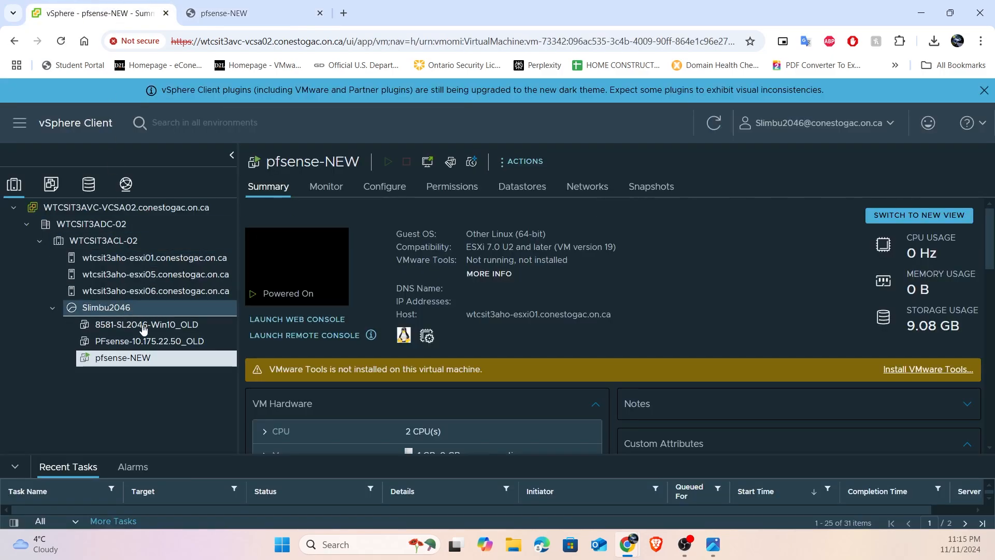
{"action": "left_click", "coordinate": [141, 341]}
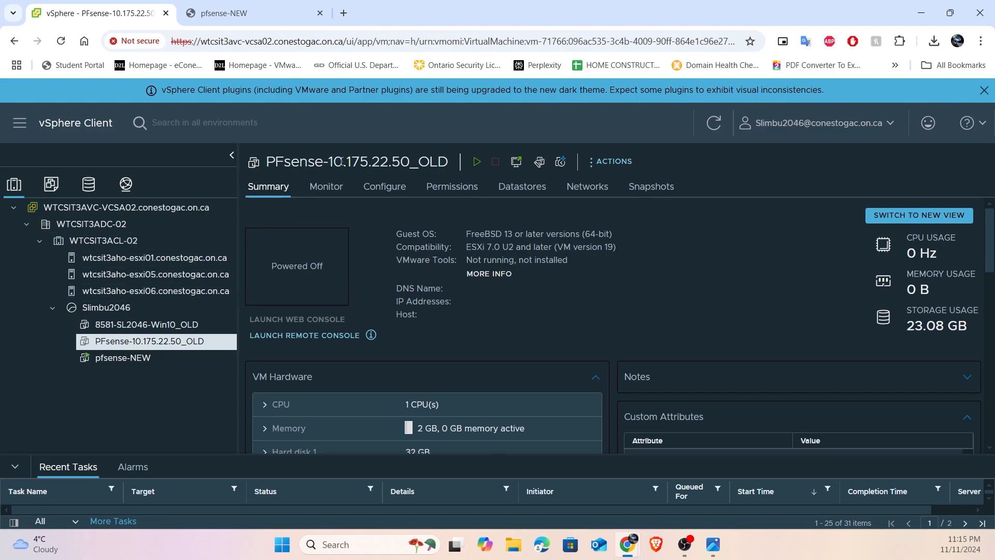
{"action": "left_click_drag", "start_coordinate": [340, 161], "coordinate": [409, 157]}
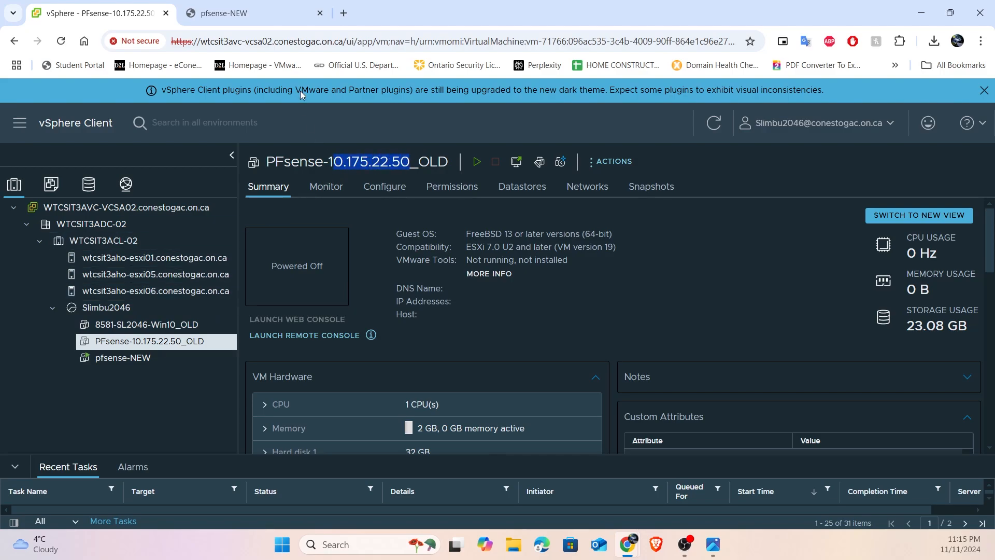
{"action": "left_click", "coordinate": [249, 13]}
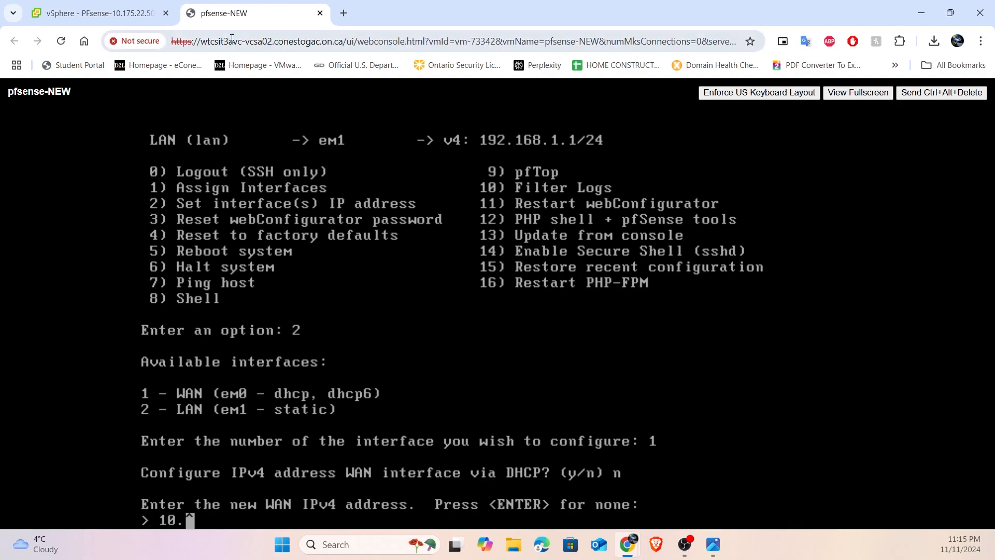
{"action": "type", "text": "175."}
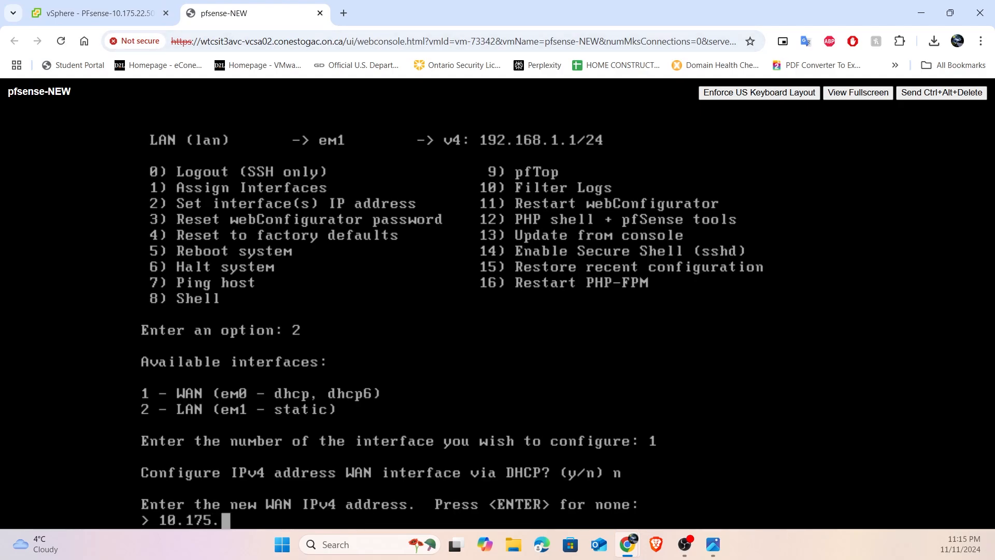
{"action": "type", "text": "22."}
{"action": "type", "text": "650"}
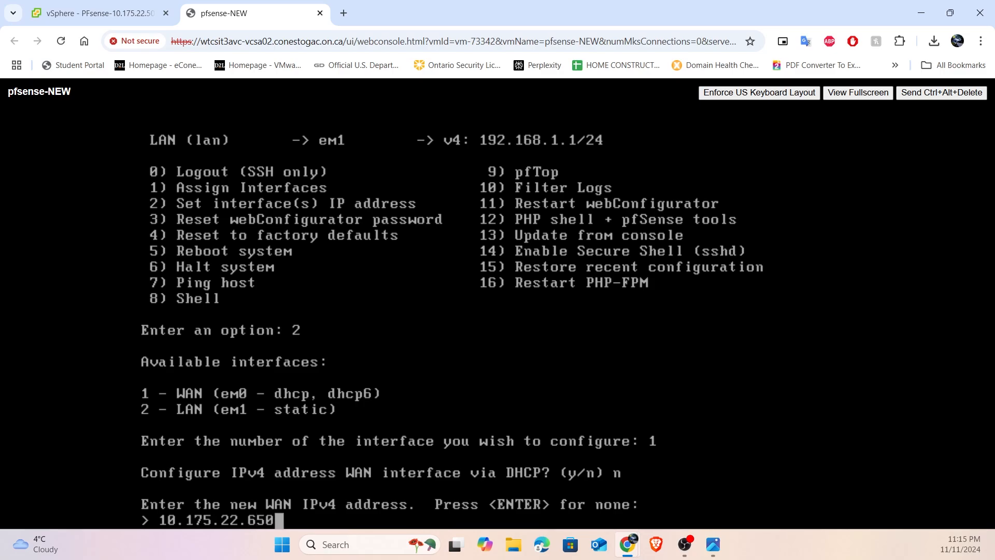
{"action": "key", "text": "BackSpace"}
{"action": "key", "text": "Return"}
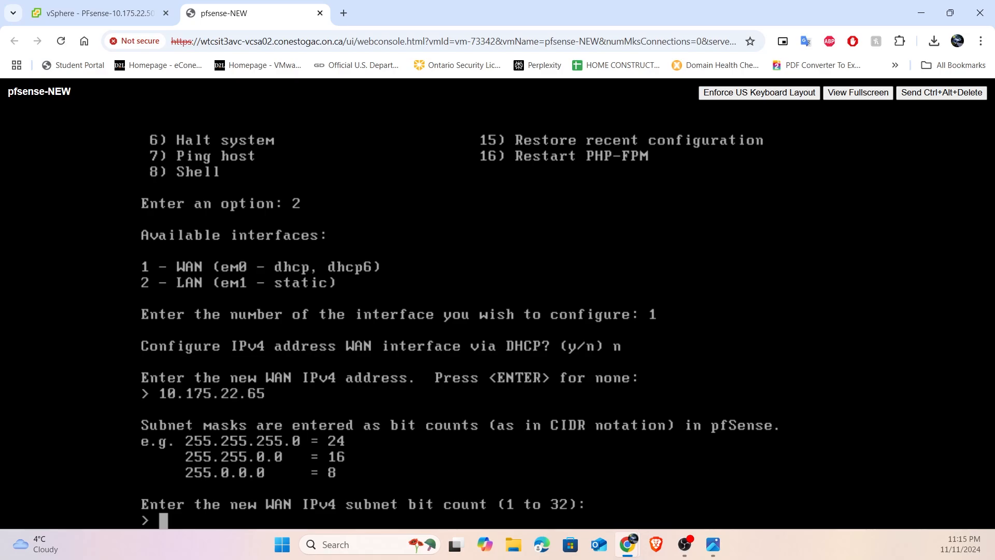
- Set the WAN subnet bit count to 24 and use 10.175.22.1 as the upstream and default gateway
{"action": "type", "text": "24"}
{"action": "key", "text": "Return"}
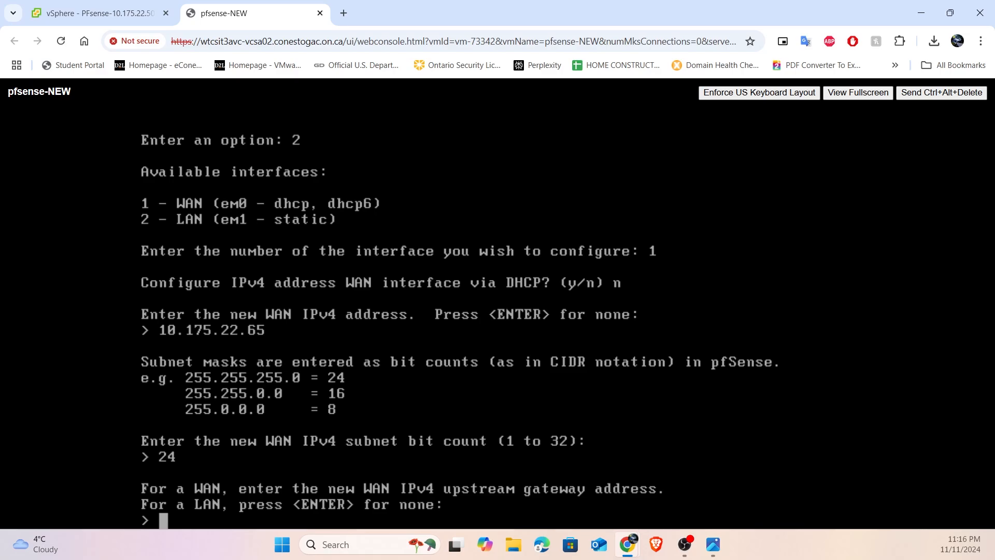
{"action": "type", "text": "10.175."}
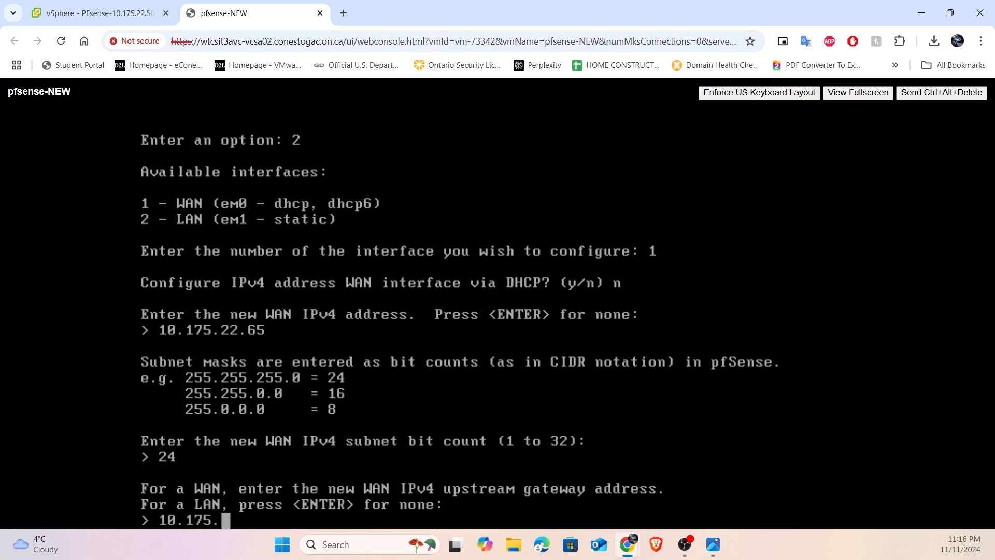
{"action": "type", "text": "22.1"}
{"action": "key", "text": "Return"}
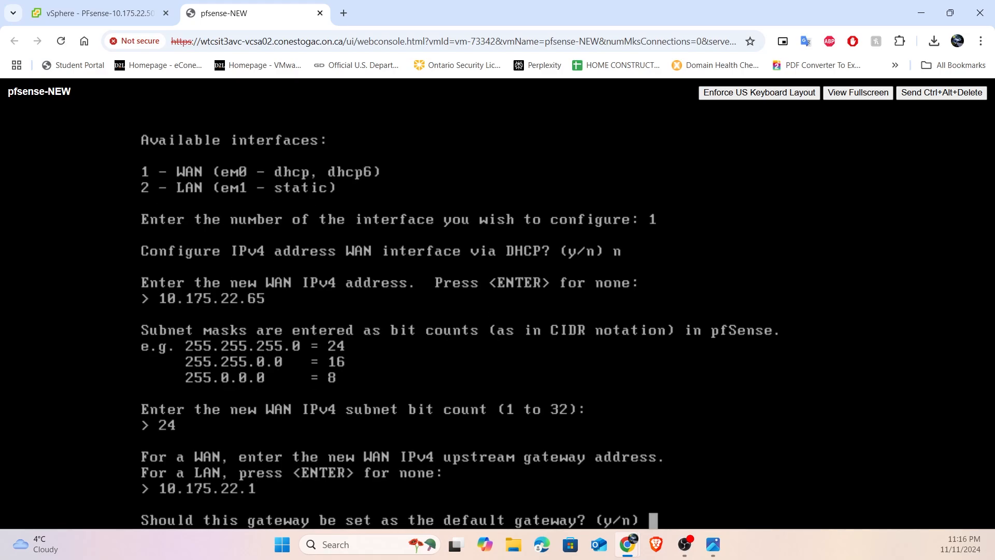
{"action": "type", "text": "y"}
{"action": "key", "text": "Return"}
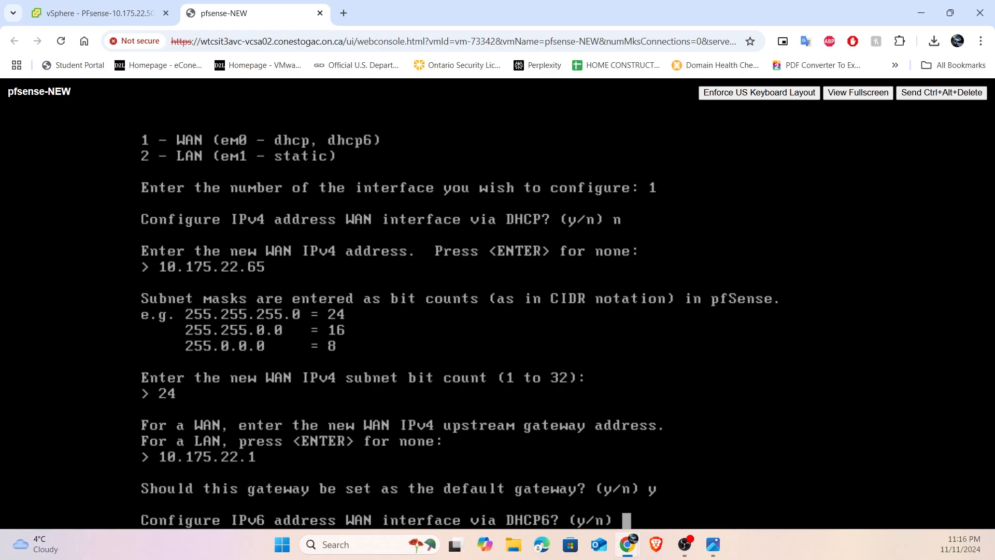
- Finish the WAN setup without DHCP6, an IPv6 address or a DHCP server, and revert the webConfigurator to HTTP
{"action": "type", "text": "n"}
{"action": "key", "text": "Return"}
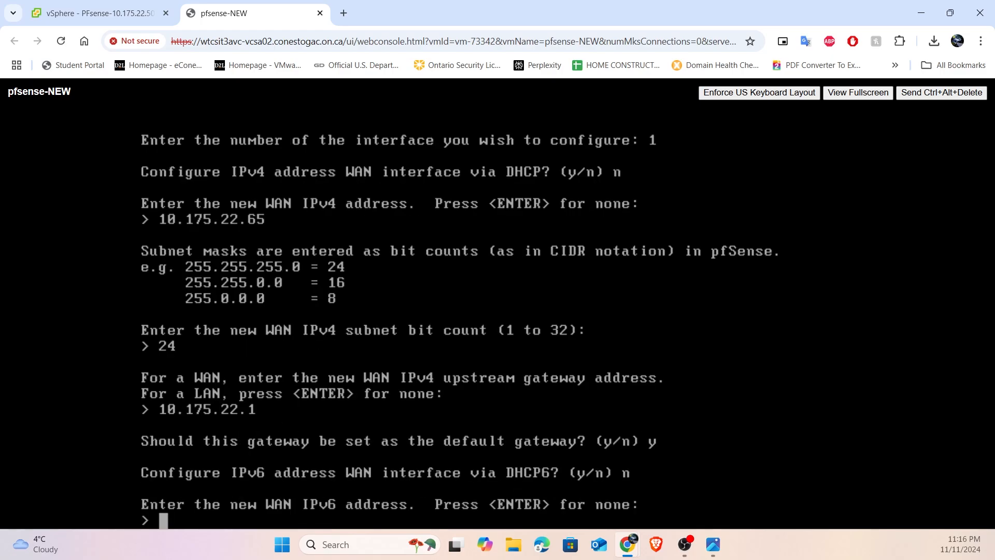
{"action": "key", "text": "Return"}
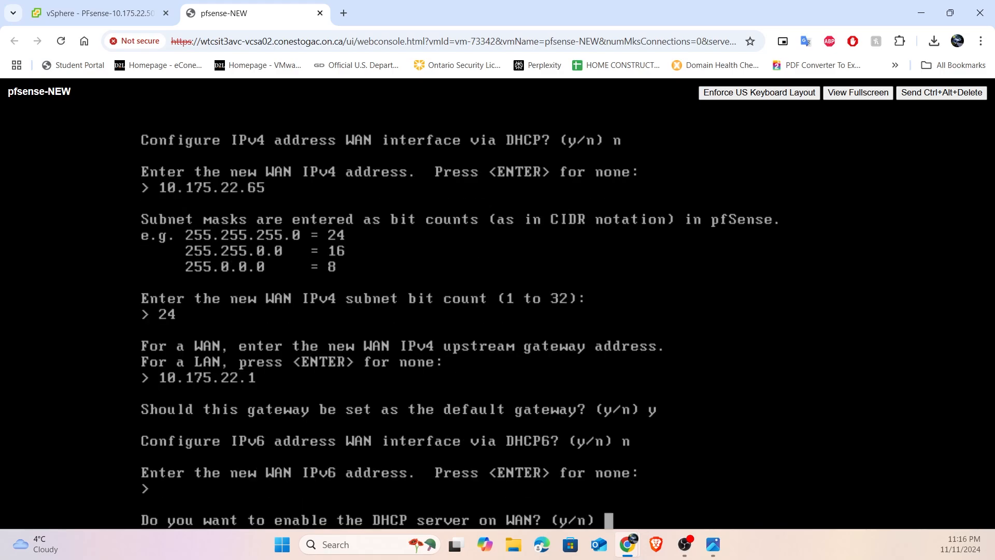
{"action": "type", "text": "n"}
{"action": "key", "text": "Return"}
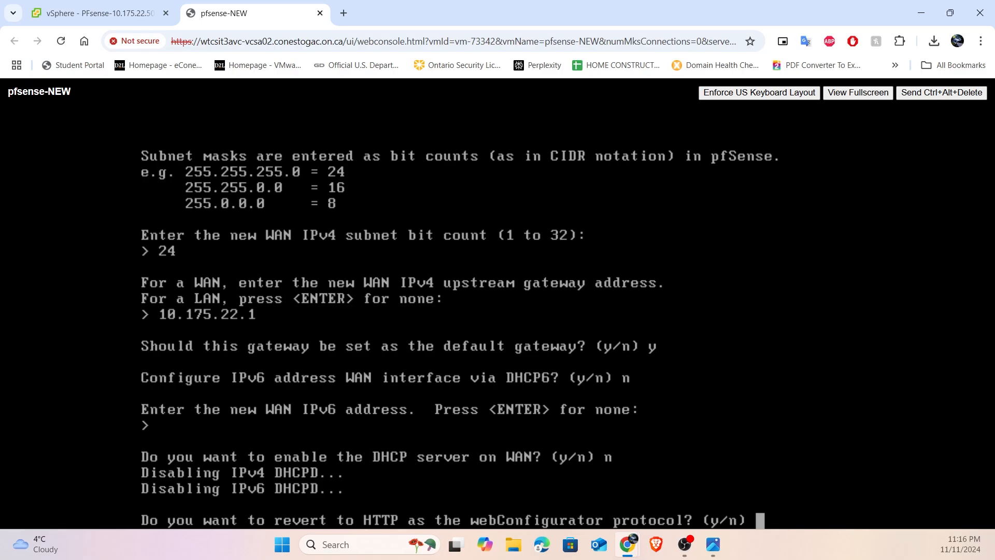
{"action": "type", "text": "y"}
{"action": "key", "text": "Return"}
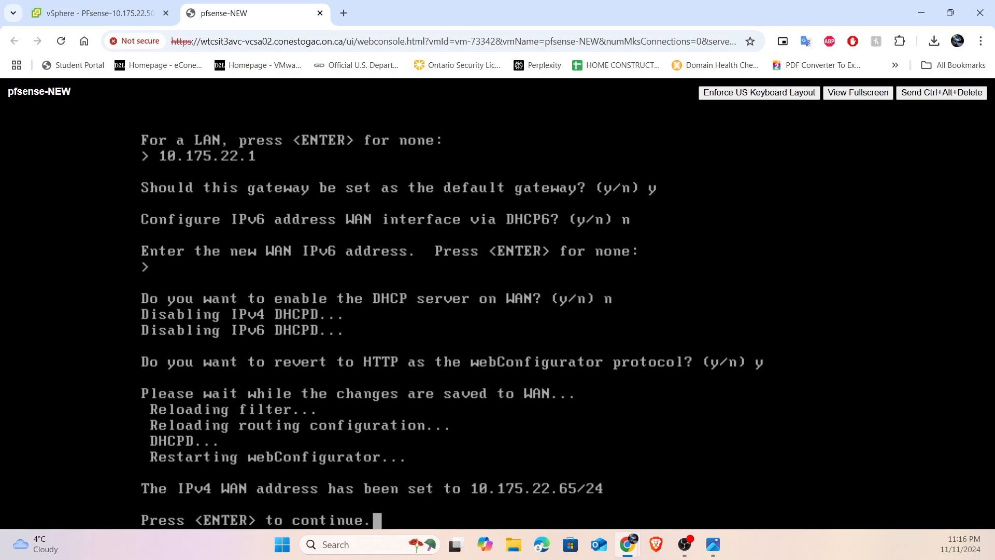
{"action": "key", "text": "Return"}
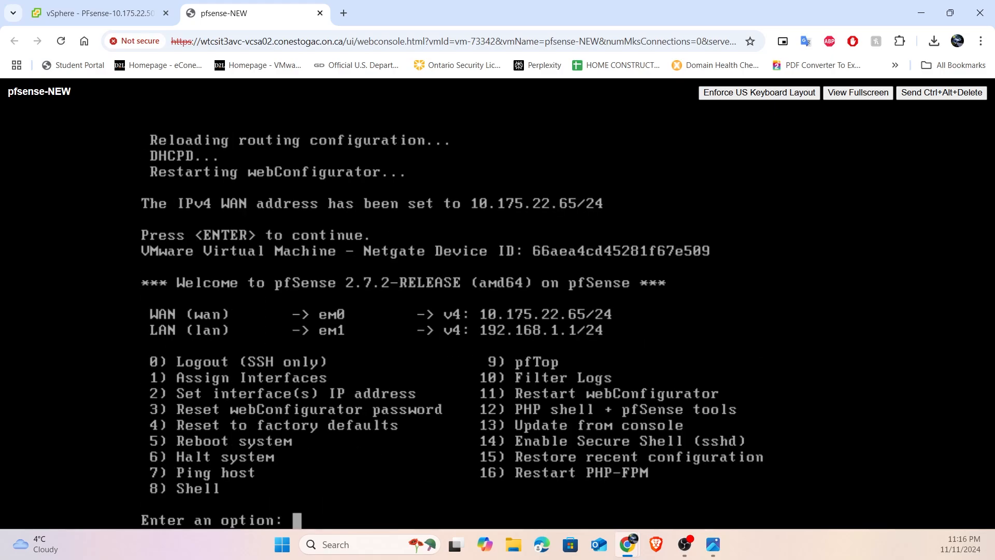
- Start another interface IP address setup and check the LAN address in the pfsense-diagram-bare.png image
{"action": "type", "text": "2"}
{"action": "key", "text": "Return"}
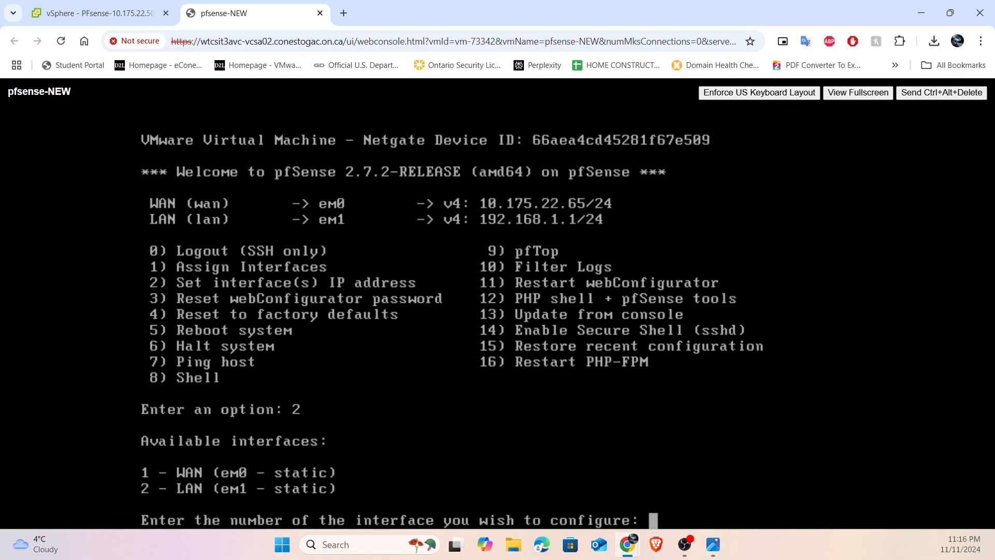
{"action": "left_click", "coordinate": [717, 558]}
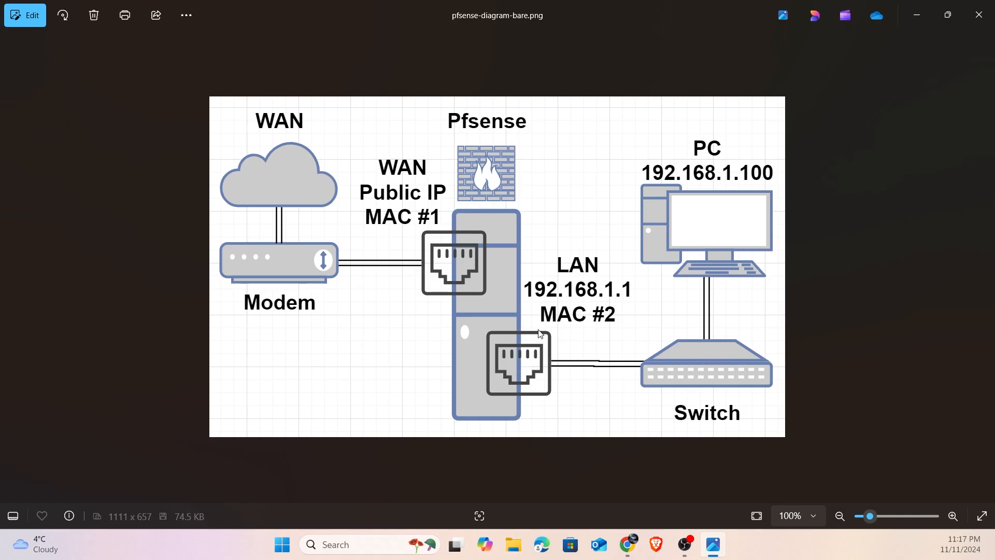
{"action": "left_click", "coordinate": [916, 15]}
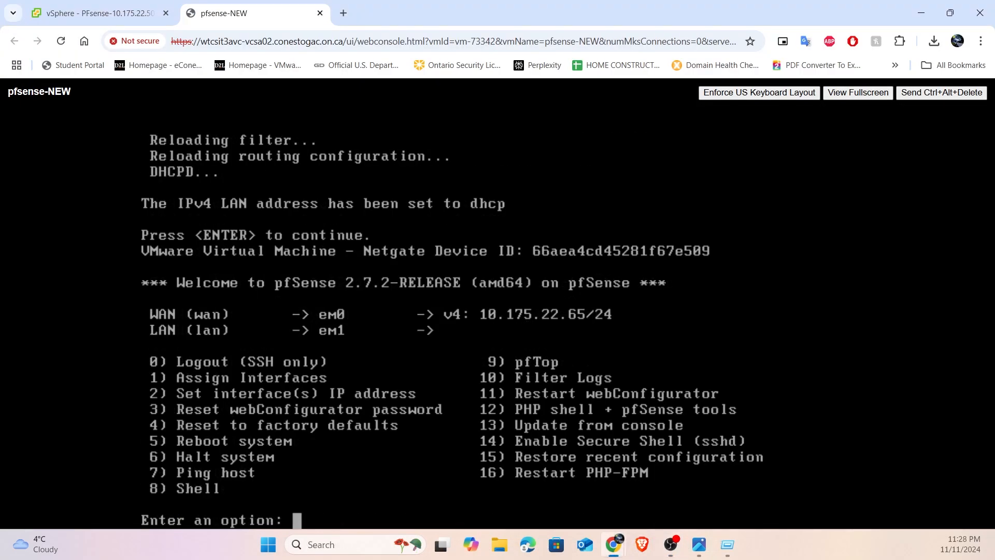
- Start setting the LAN interface's IP address and decline IPv4 configuration via DHCP
{"action": "type", "text": "2"}
{"action": "key", "text": "Return"}
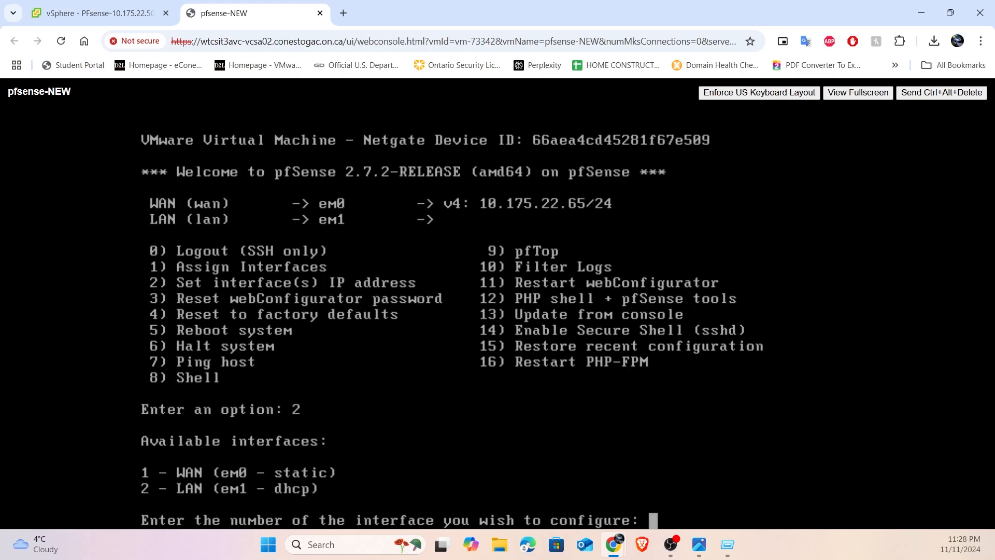
{"action": "type", "text": "2"}
{"action": "key", "text": "Return"}
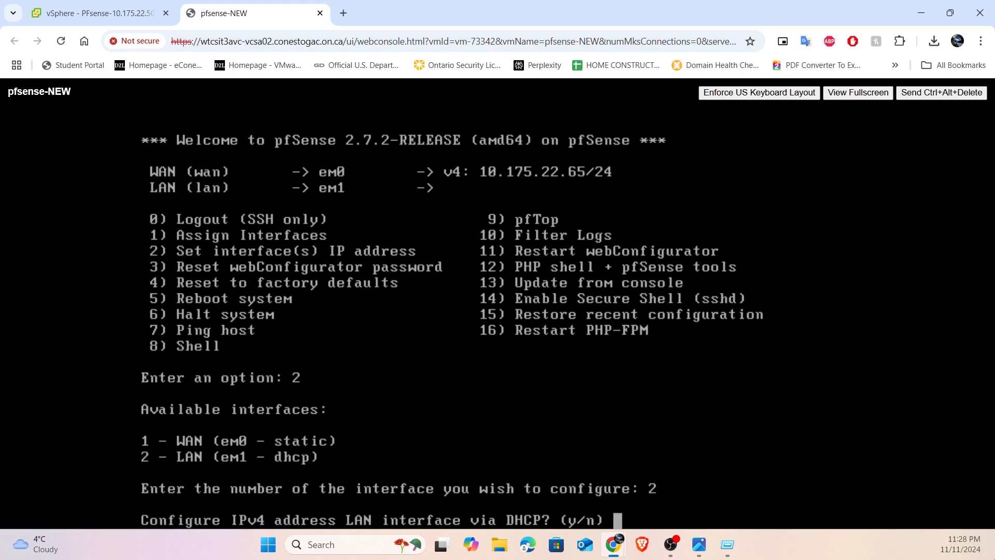
{"action": "key", "text": "alt+Tab"}
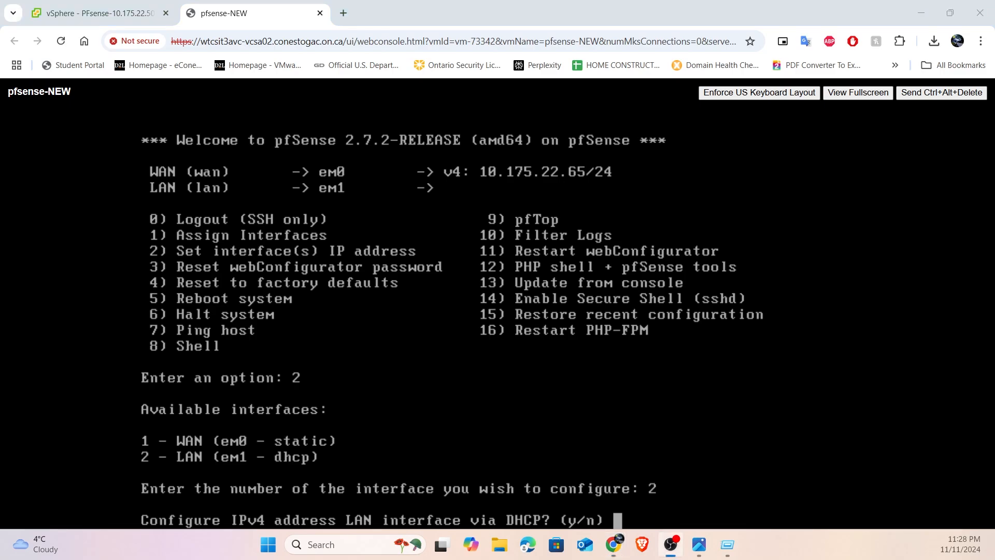
{"action": "key", "text": "alt+Tab"}
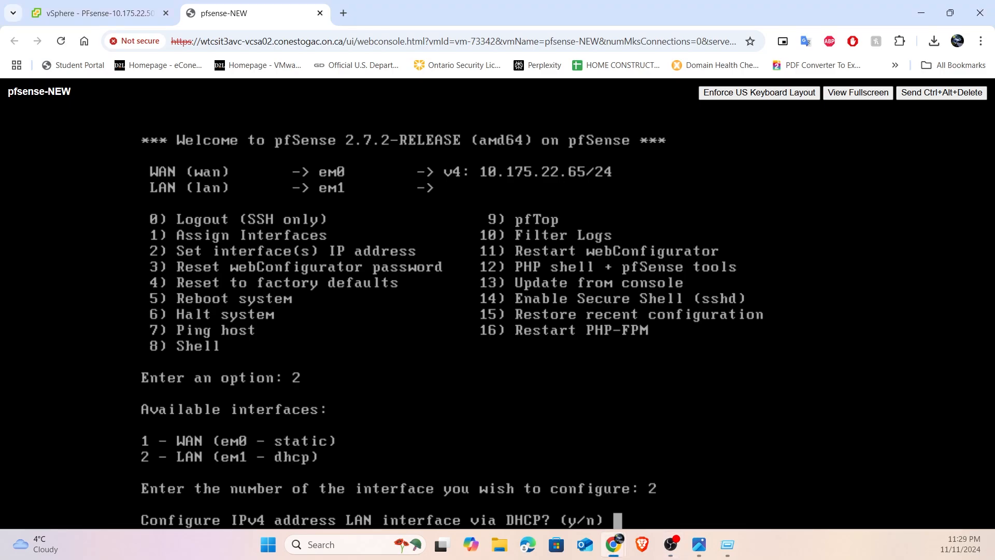
{"action": "type", "text": "n"}
{"action": "key", "text": "Return"}
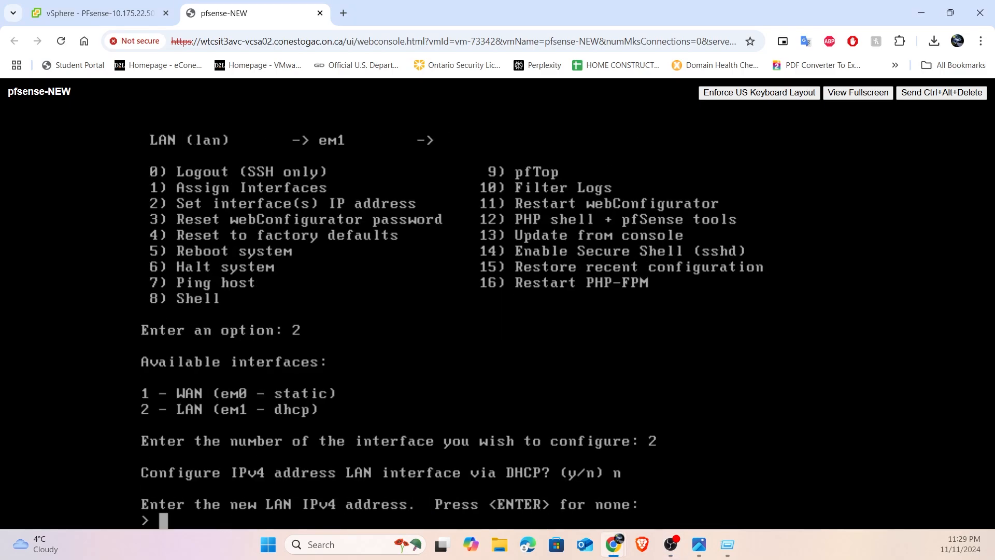
- Enter 192.168.1.1 as the LAN IPv4 address with a subnet bit count of 24
{"action": "type", "text": "192.168.1.1"}
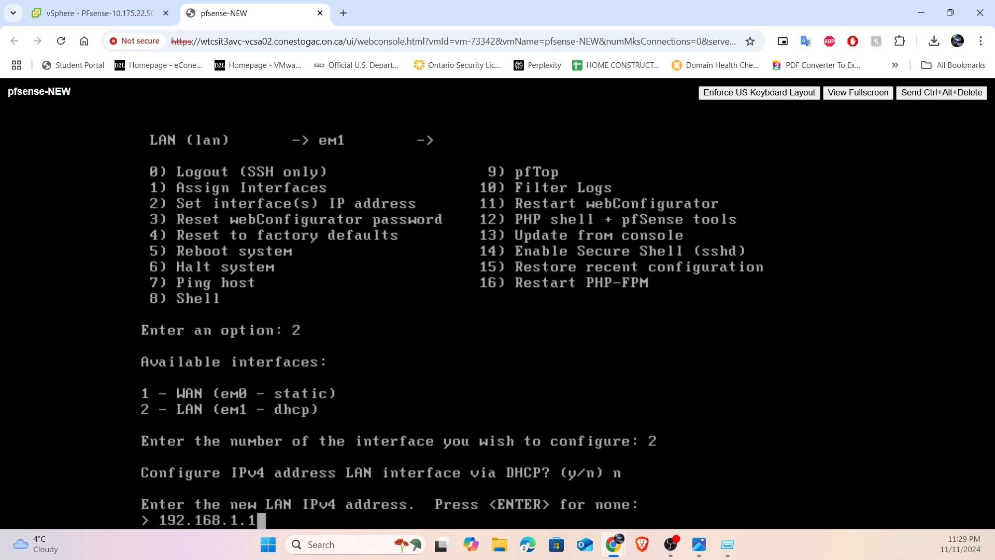
{"action": "key", "text": "Return"}
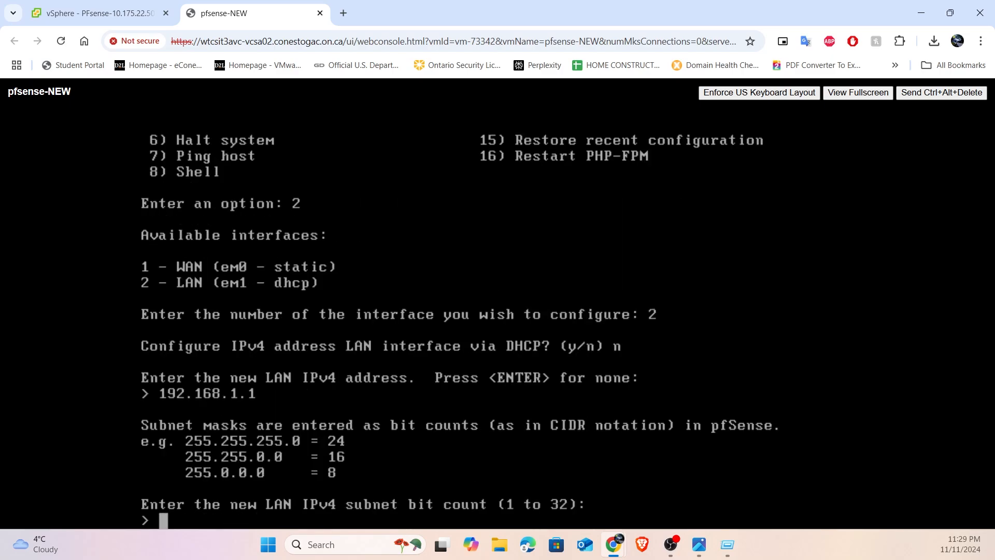
{"action": "type", "text": "24"}
{"action": "key", "text": "Return"}
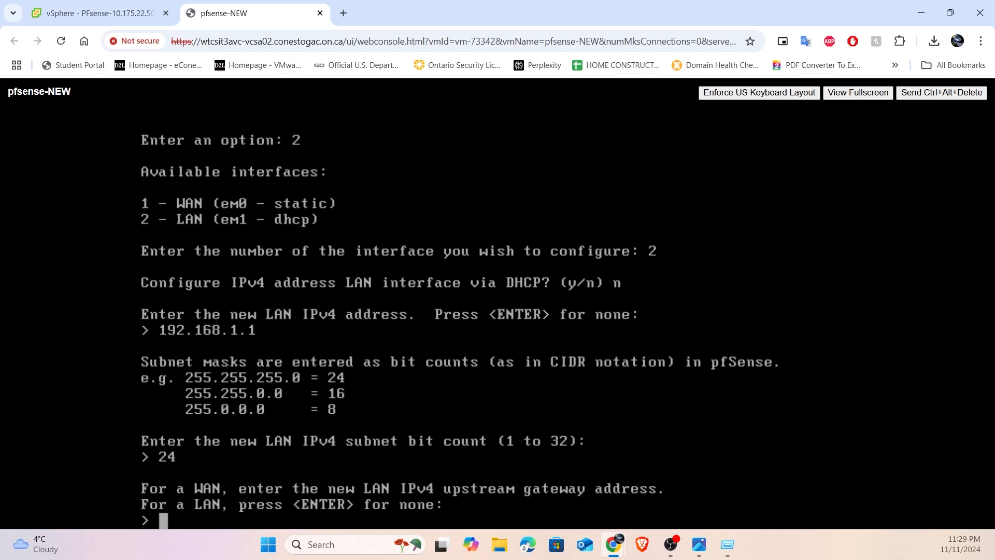
{"action": "type", "text": "192.16"}
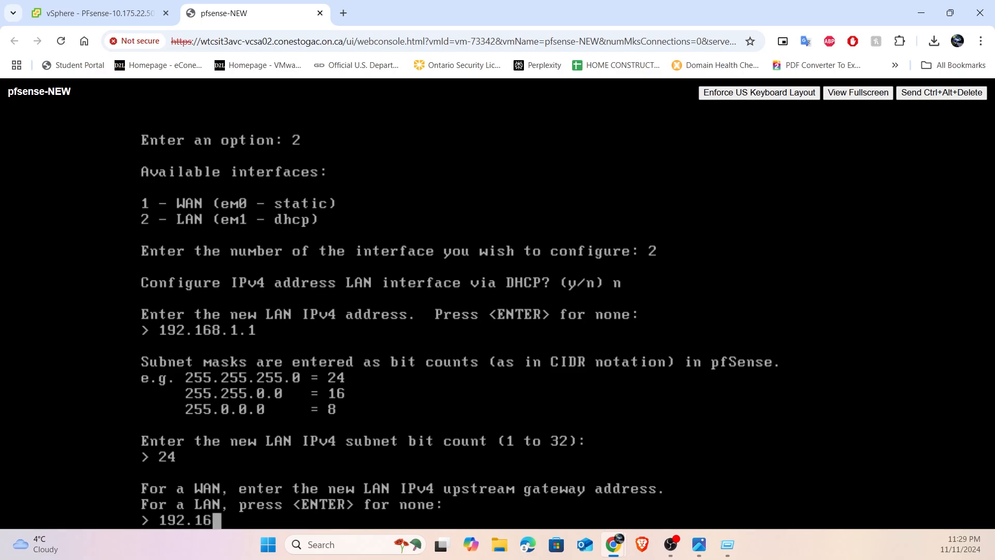
{"action": "type", "text": "8.1.1"}
{"action": "key", "text": "BackSpace"}
{"action": "key", "text": "BackSpace"}
{"action": "key", "text": "BackSpace"}
{"action": "key", "text": "BackSpace"}
{"action": "key", "text": "BackSpace"}
{"action": "key", "text": "BackSpace"}
{"action": "key", "text": "BackSpace"}
{"action": "key", "text": "BackSpace"}
{"action": "key", "text": "BackSpace"}
{"action": "key", "text": "BackSpace"}
{"action": "key", "text": "BackSpace"}
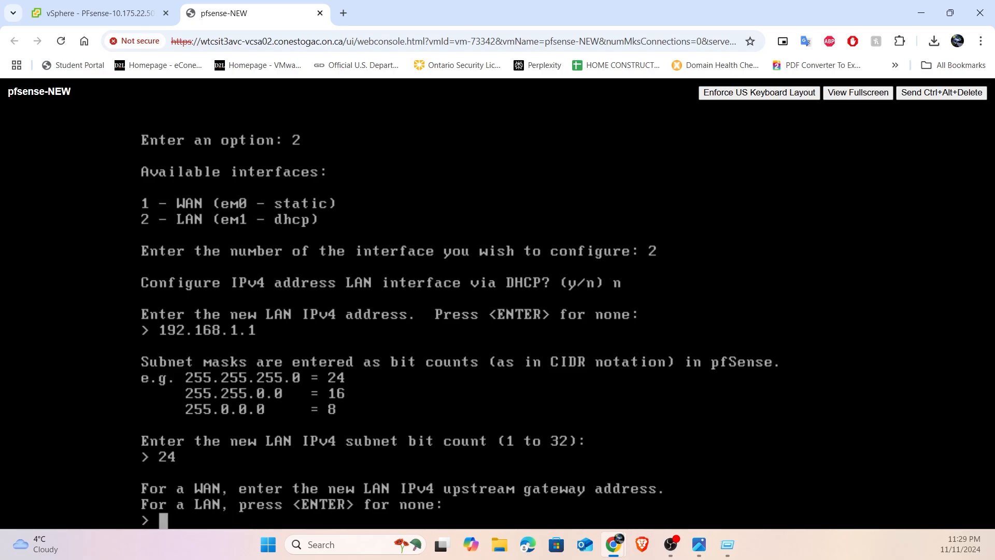
- Leave the LAN upstream gateway empty and decline IPv6 configuration via DHCP6
{"action": "key", "text": "Return"}
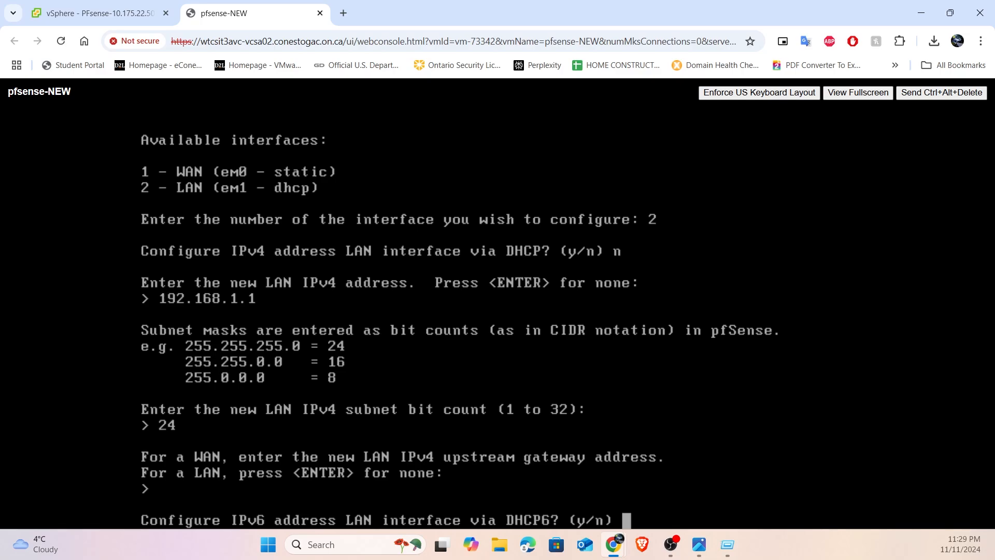
{"action": "type", "text": "n"}
{"action": "key", "text": "Return"}
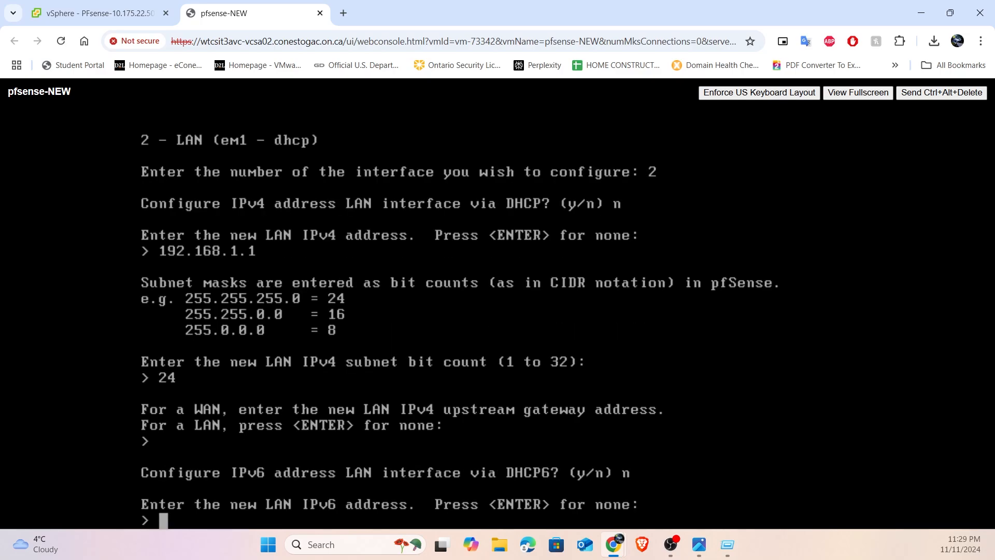
- Leave the LAN IPv6 address empty and enable the DHCP server on LAN
{"action": "key", "text": "Return"}
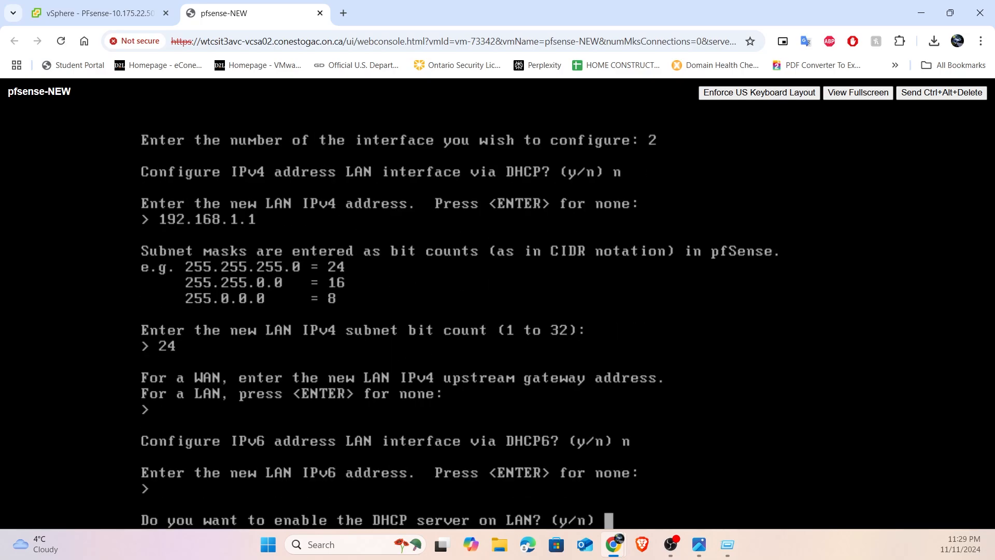
{"action": "type", "text": "y"}
{"action": "key", "text": "Return"}
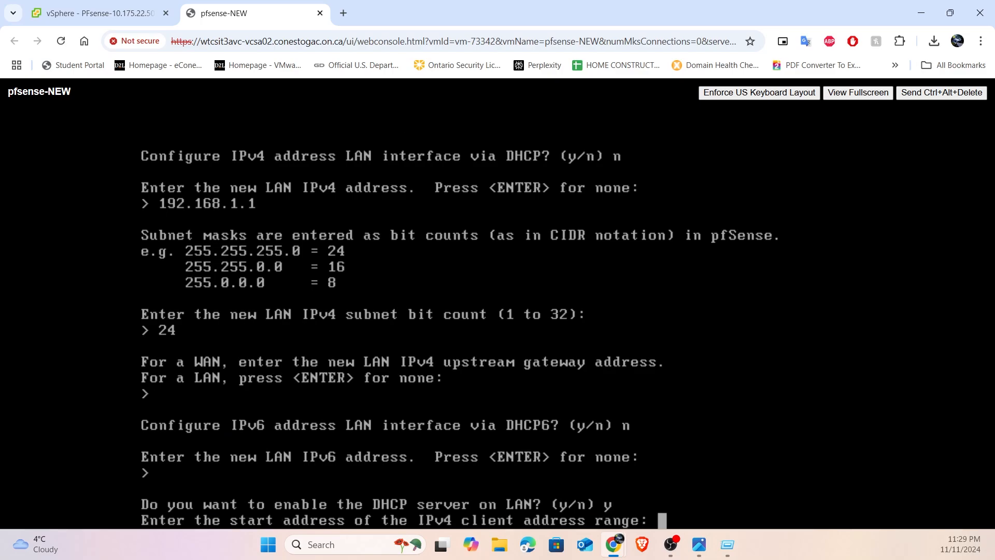
- Set the LAN DHCP client address range from 192.168.1.5 to 192.168.1.30 and return to the console menu
{"action": "type", "text": "192.168."}
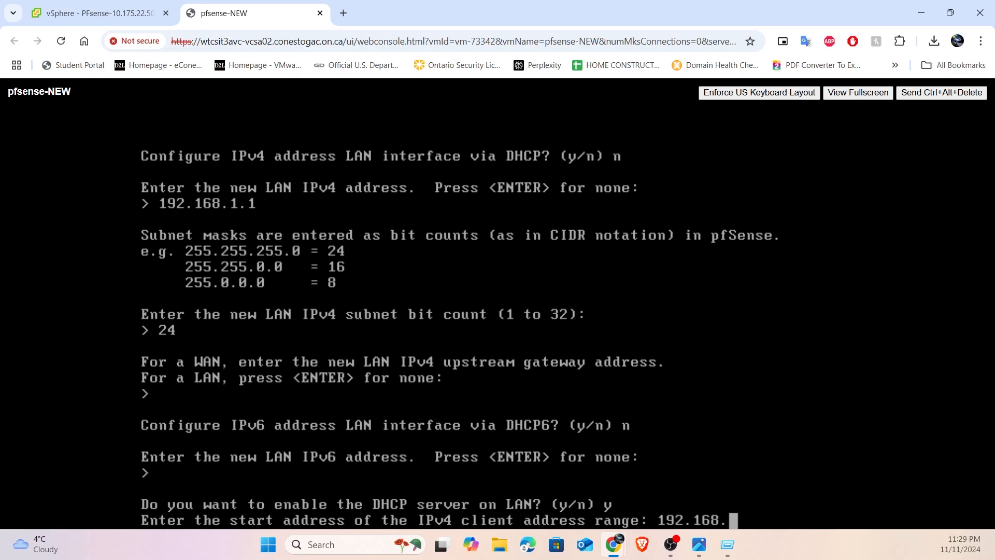
{"action": "type", "text": "1.5"}
{"action": "key", "text": "Return"}
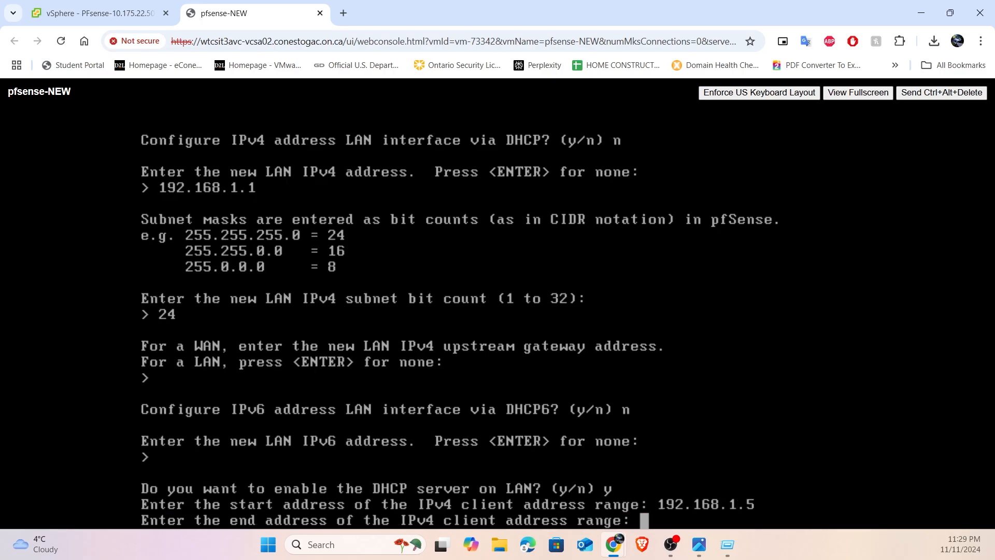
{"action": "type", "text": "192.168.1."}
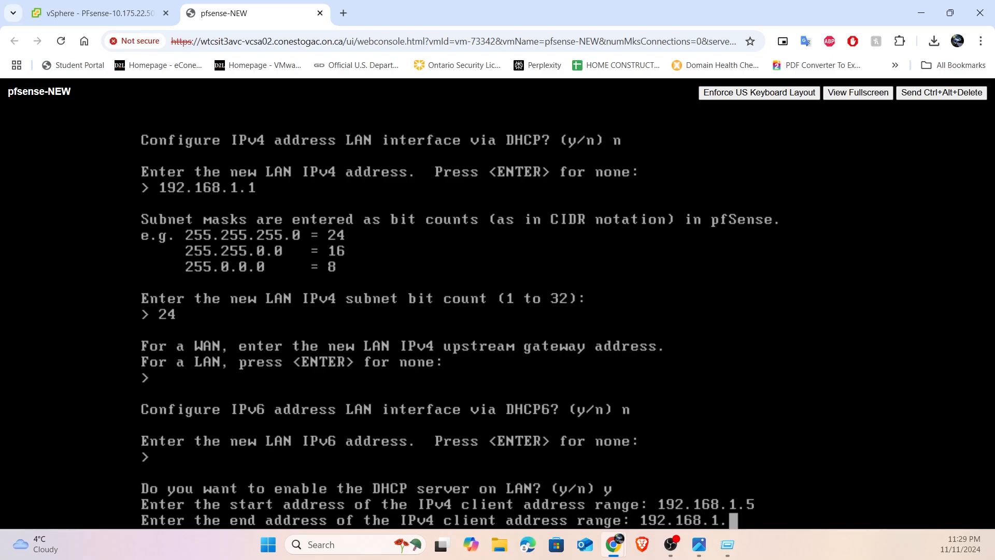
{"action": "type", "text": "30"}
{"action": "key", "text": "Return"}
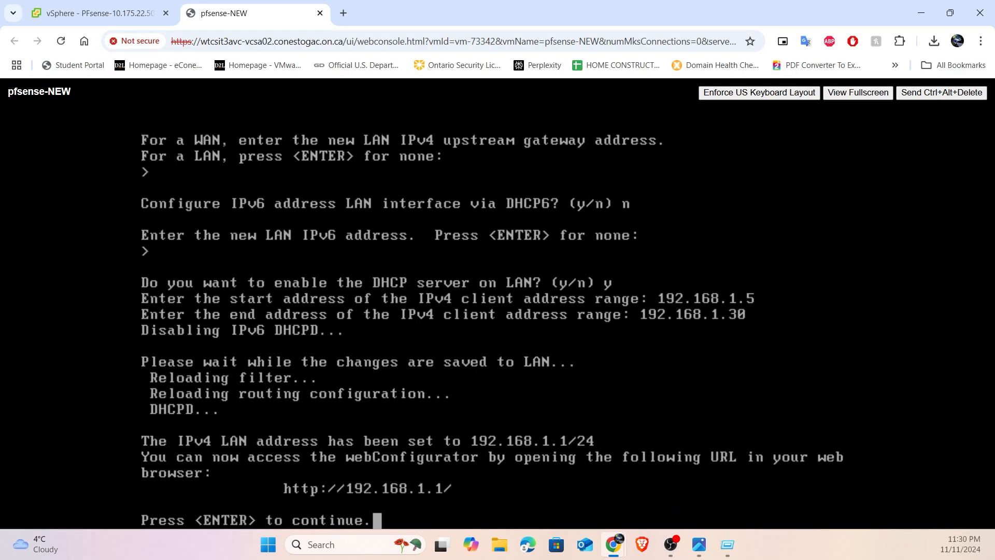
{"action": "key", "text": "Return"}
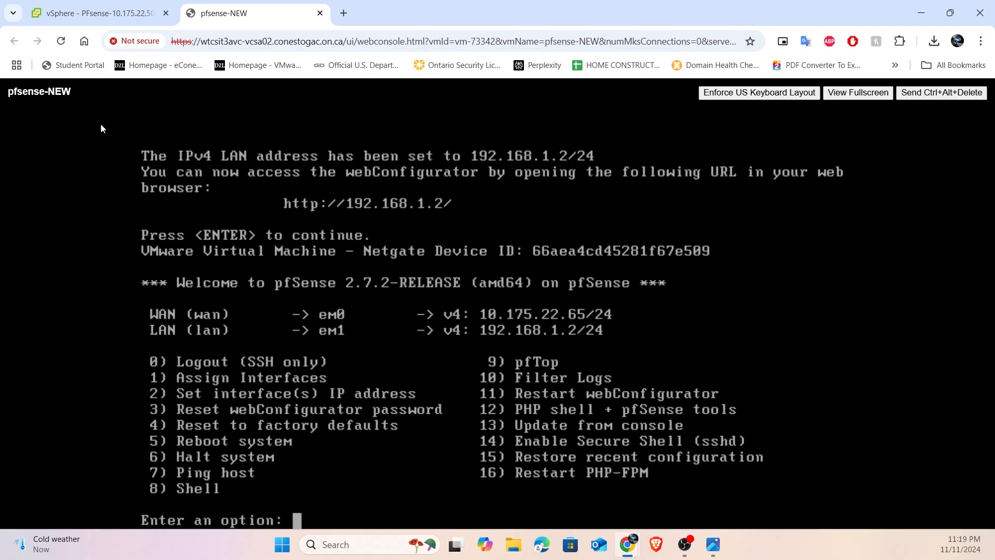
- Switch to vSphere and start a new virtual machine in the resource pool, using Deploy from template as the creation type
{"action": "left_click", "coordinate": [134, 12]}
{"action": "left_click", "coordinate": [106, 307]}
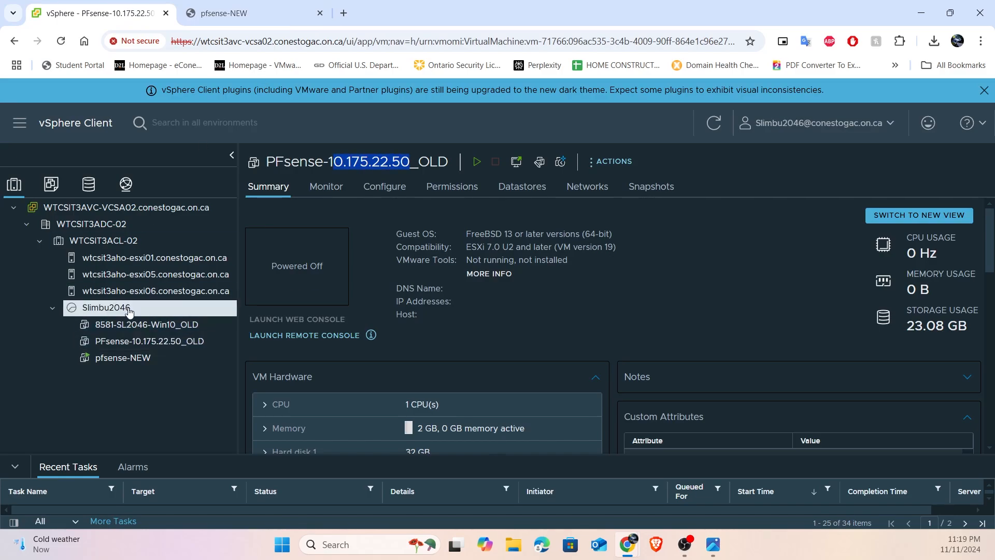
{"action": "right_click", "coordinate": [129, 308]}
{"action": "left_click", "coordinate": [195, 289]}
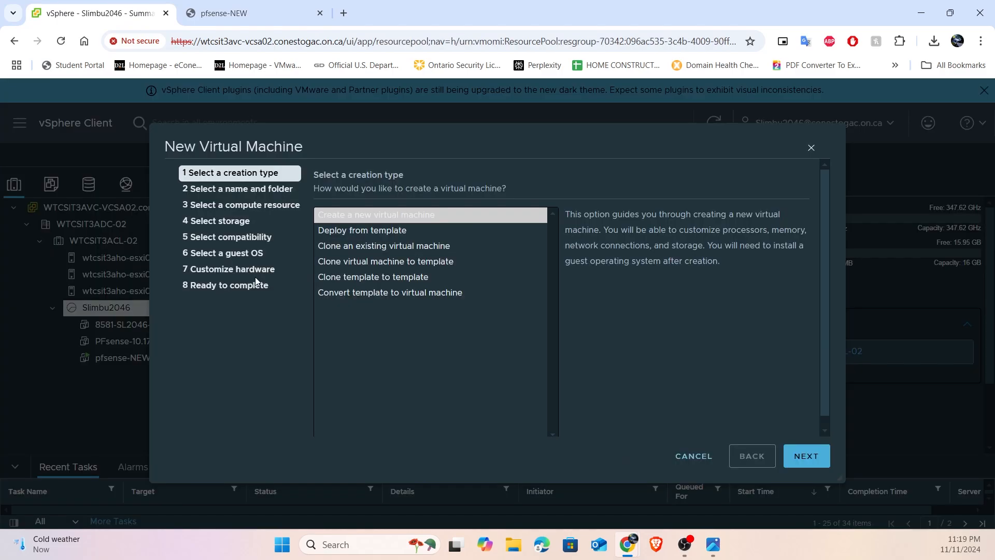
{"action": "left_click", "coordinate": [384, 226]}
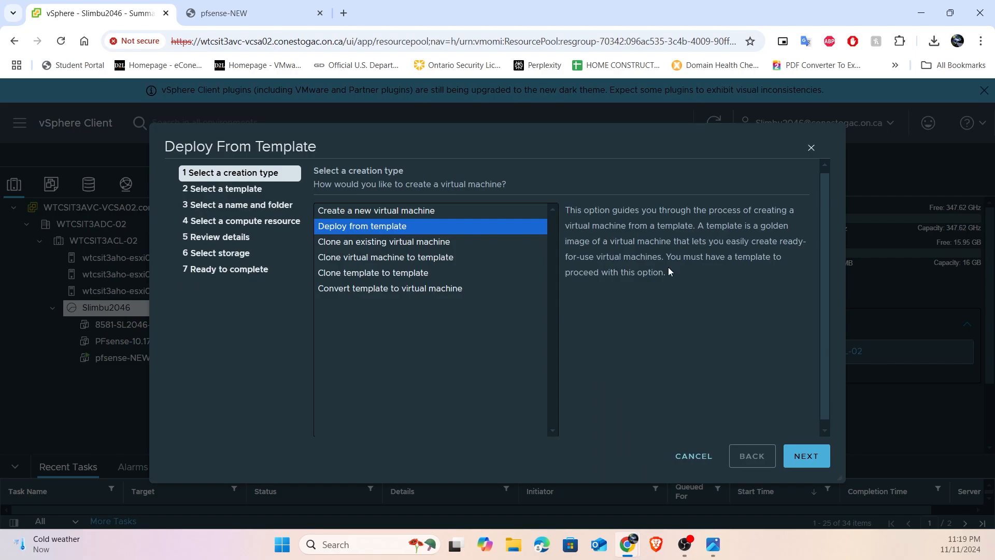
{"action": "left_click", "coordinate": [805, 456]}
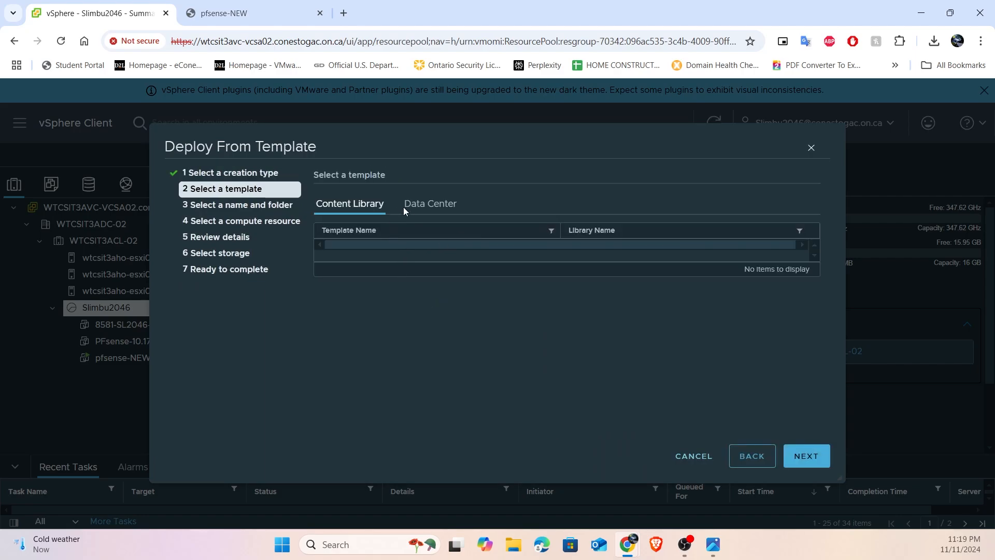
- Choose Windows_10_Template from the data center's Template_VMs folder as the template to deploy
{"action": "left_click", "coordinate": [417, 204]}
{"action": "left_click", "coordinate": [332, 251]}
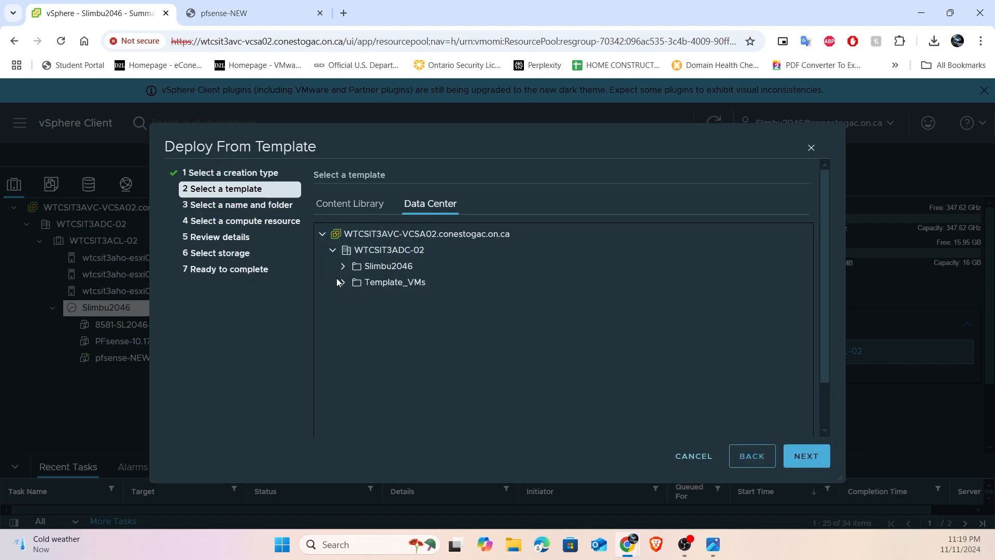
{"action": "left_click", "coordinate": [343, 282]}
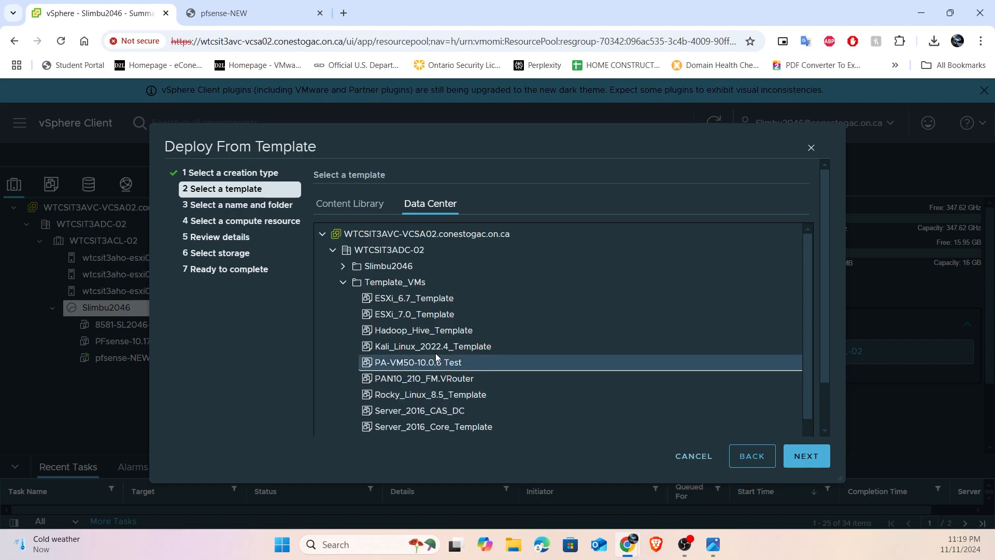
{"action": "scroll", "coordinate": [438, 394], "scroll_direction": "down", "scroll_amount": 3}
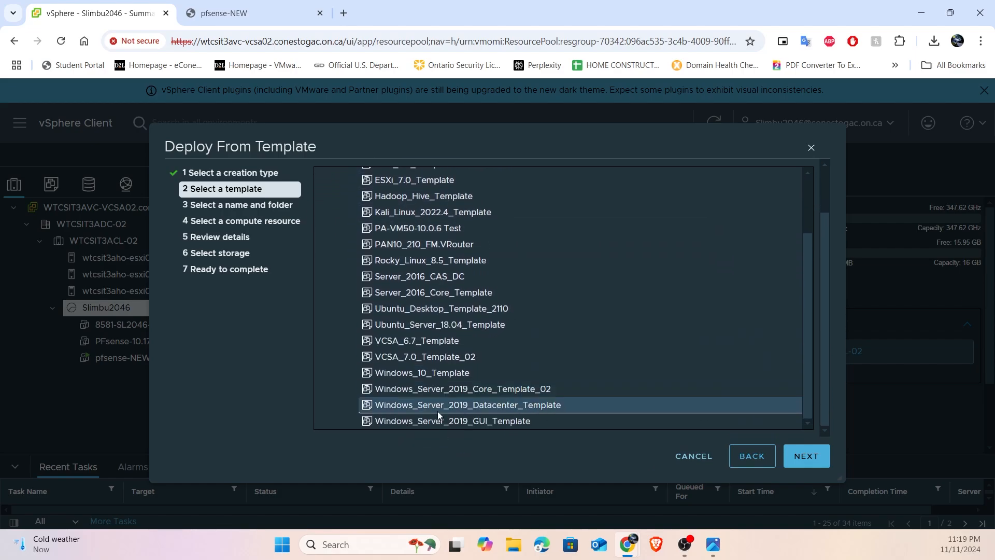
{"action": "left_click", "coordinate": [441, 381]}
{"action": "left_click", "coordinate": [806, 455]}
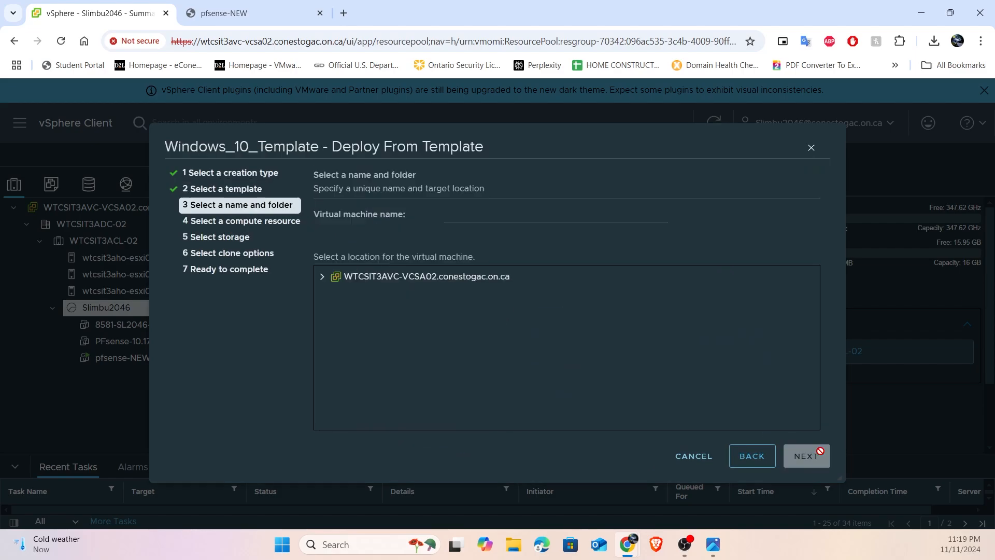
- Name the virtual machine windows10-NEW and accept the personal folder and resource pool as its location and compute resource
{"action": "type", "text": "windows10"}
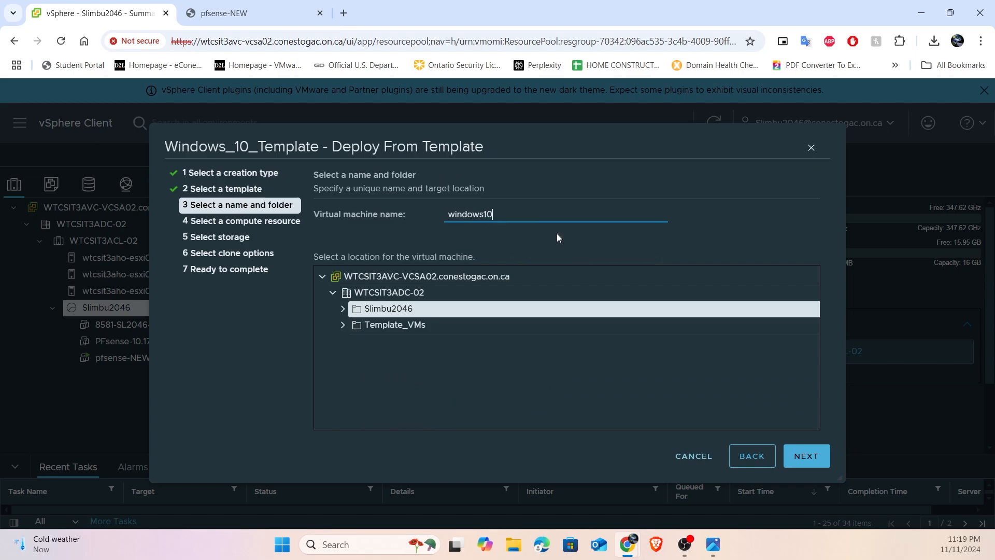
{"action": "type", "text": "-NEW"}
{"action": "left_click", "coordinate": [813, 454]}
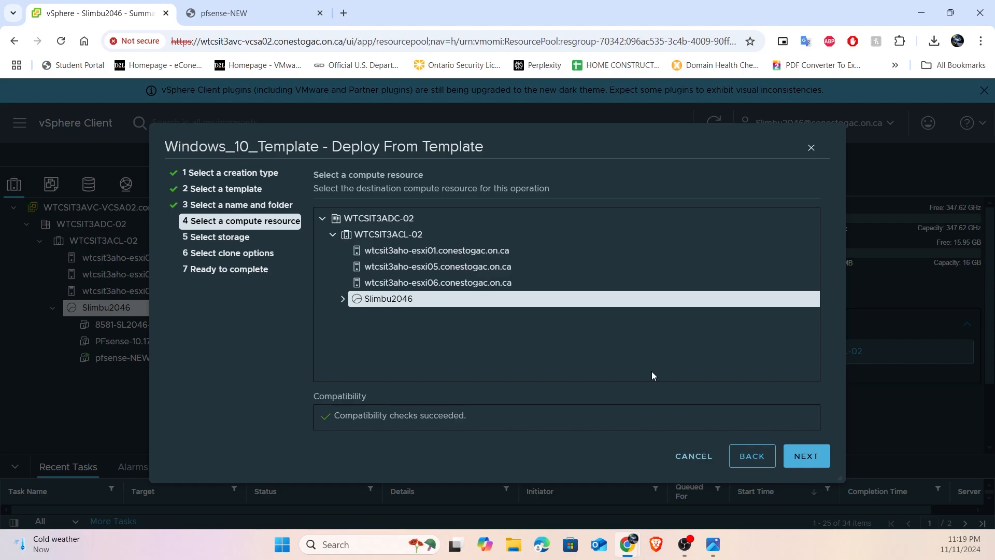
{"action": "left_click", "coordinate": [805, 456]}
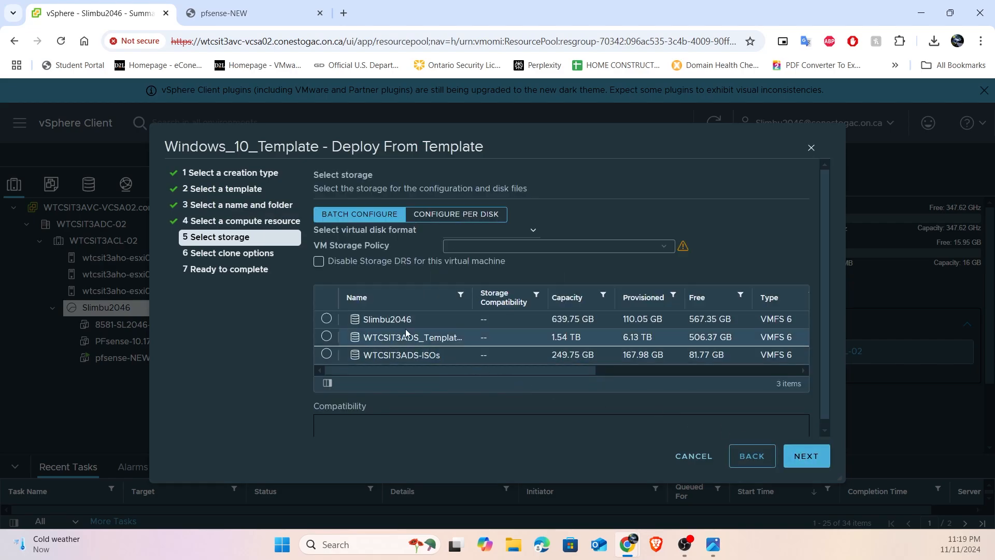
- Store the VM on the personal datastore, leave all clone options unselected, and finish the template deployment
{"action": "left_click", "coordinate": [326, 318]}
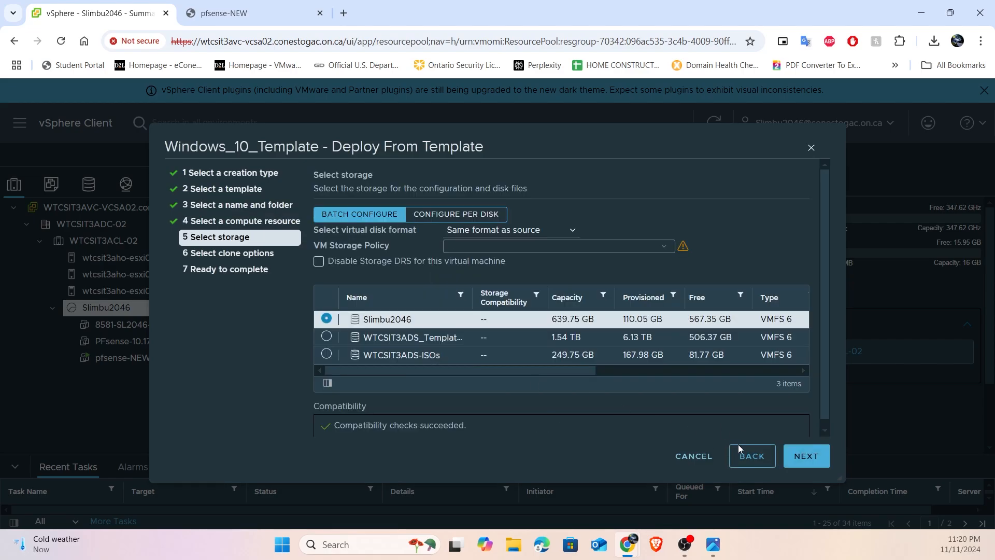
{"action": "left_click", "coordinate": [804, 465]}
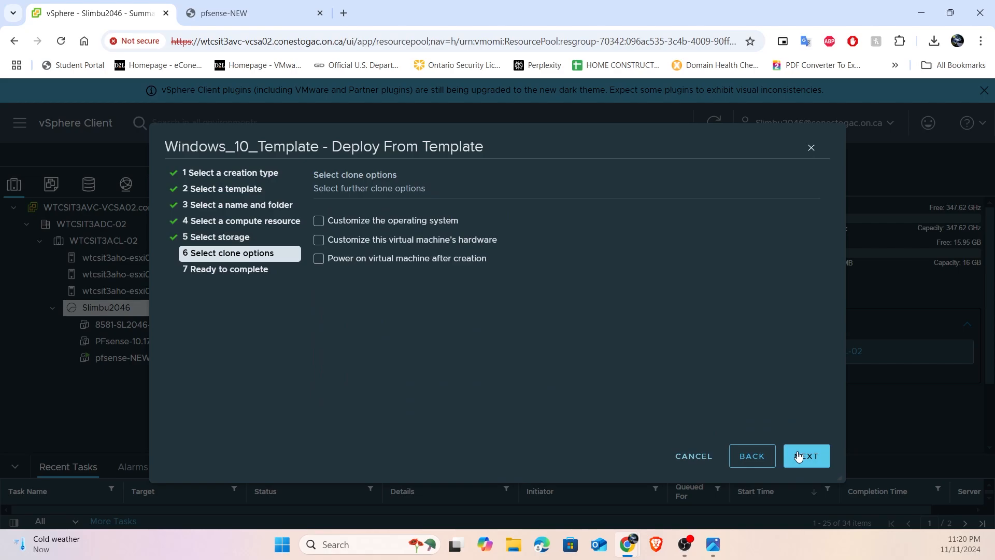
{"action": "left_click", "coordinate": [806, 459]}
{"action": "left_click", "coordinate": [805, 456]}
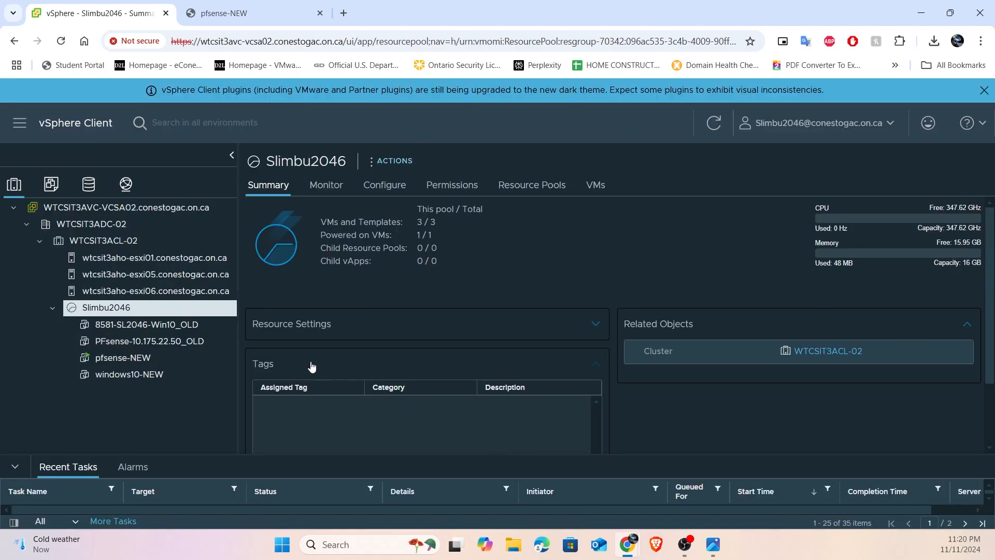
{"action": "left_click", "coordinate": [150, 376]}
{"action": "right_click", "coordinate": [151, 378]}
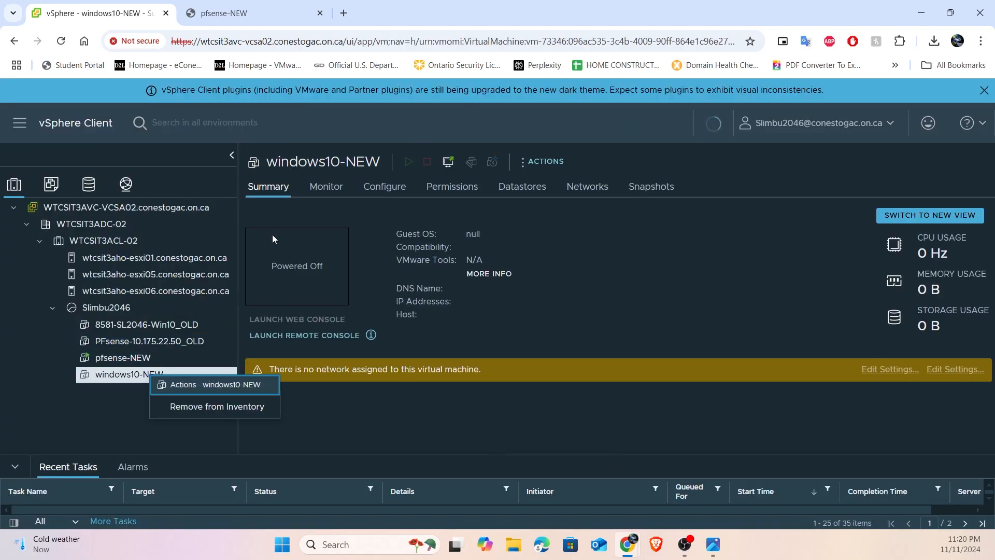
{"action": "right_click", "coordinate": [105, 378]}
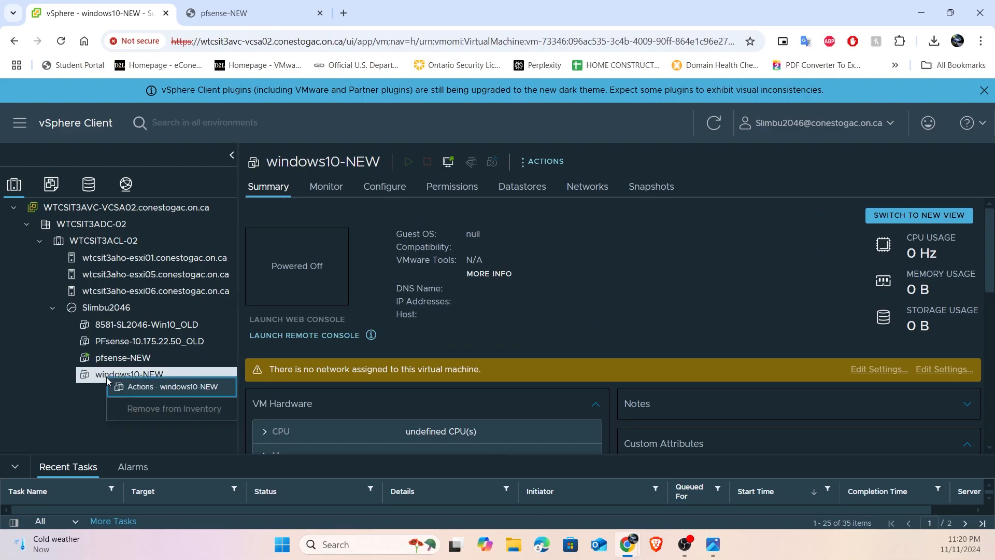
{"action": "left_click", "coordinate": [99, 412]}
{"action": "right_click", "coordinate": [130, 378]}
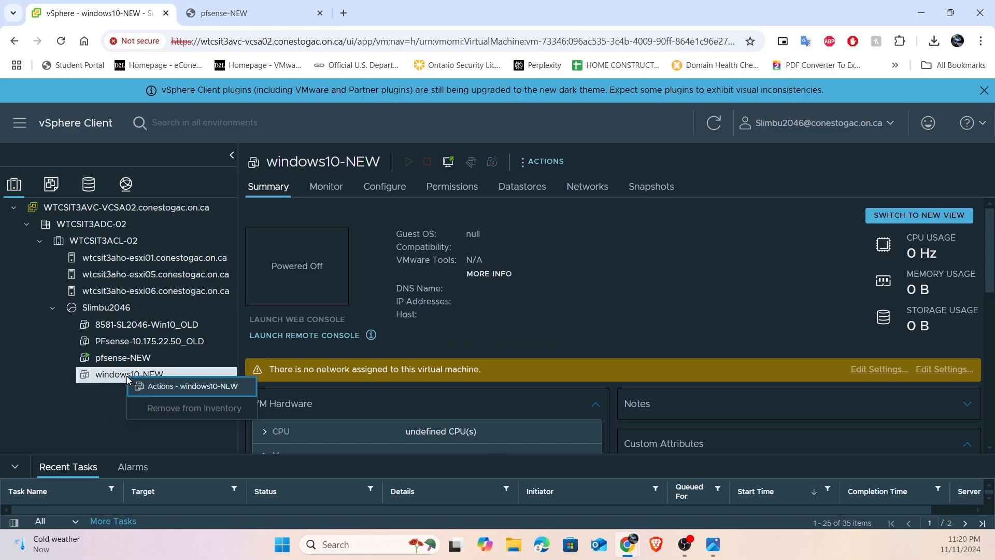
{"action": "left_click", "coordinate": [115, 406]}
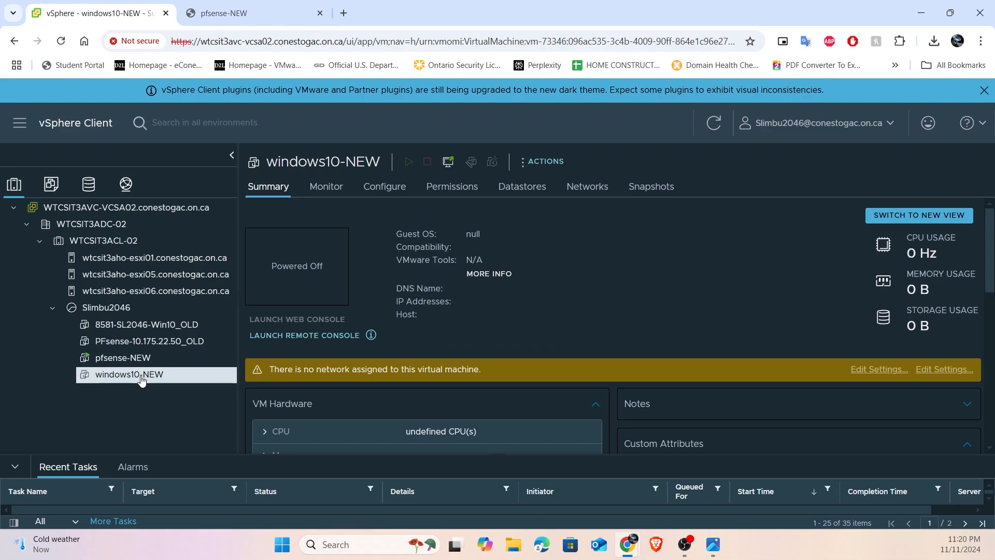
{"action": "right_click", "coordinate": [136, 379]}
{"action": "left_click", "coordinate": [126, 399]}
{"action": "right_click", "coordinate": [137, 380]}
{"action": "left_click", "coordinate": [141, 390]}
{"action": "left_click", "coordinate": [154, 361]}
- Open the hardware settings of windows10-NEW and browse the networks for network adapter 1, widening the Name column
{"action": "left_click", "coordinate": [155, 380]}
{"action": "right_click", "coordinate": [153, 382]}
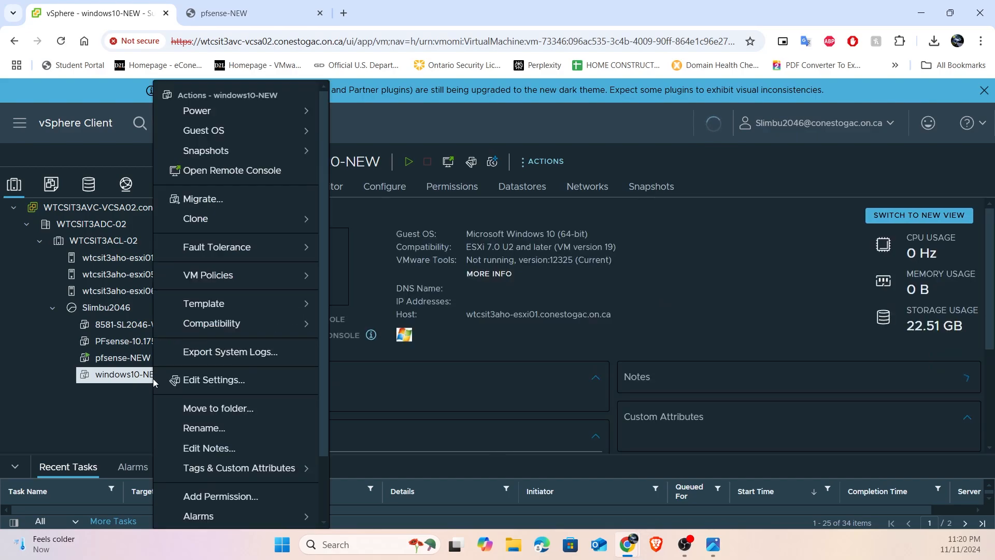
{"action": "left_click", "coordinate": [218, 379]}
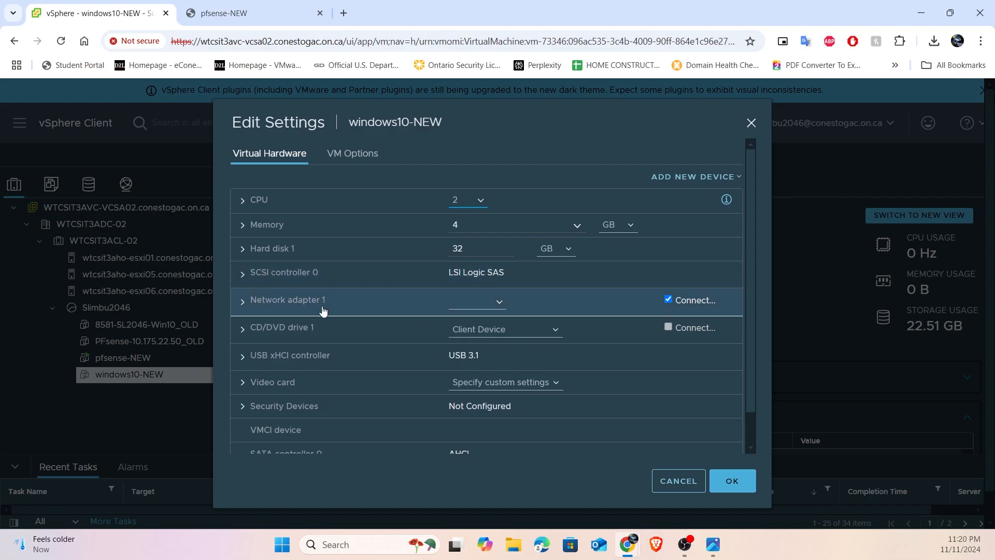
{"action": "left_click", "coordinate": [471, 303]}
{"action": "left_click", "coordinate": [472, 333]}
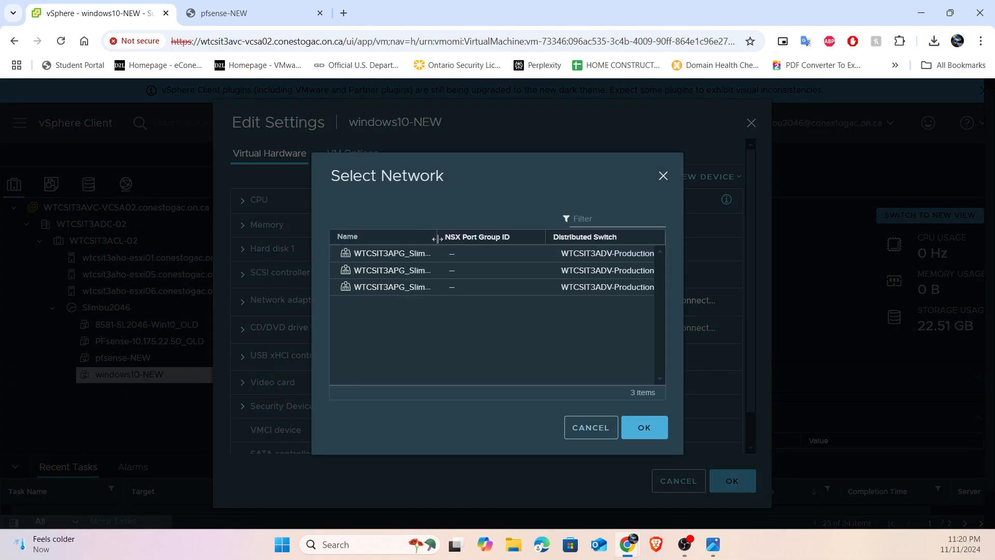
{"action": "left_click_drag", "start_coordinate": [437, 244], "coordinate": [484, 242]}
- Check the PC's connection to the LAN port in the pfsense-diagram-bare.png image and return to the network selection
{"action": "left_click", "coordinate": [713, 545]}
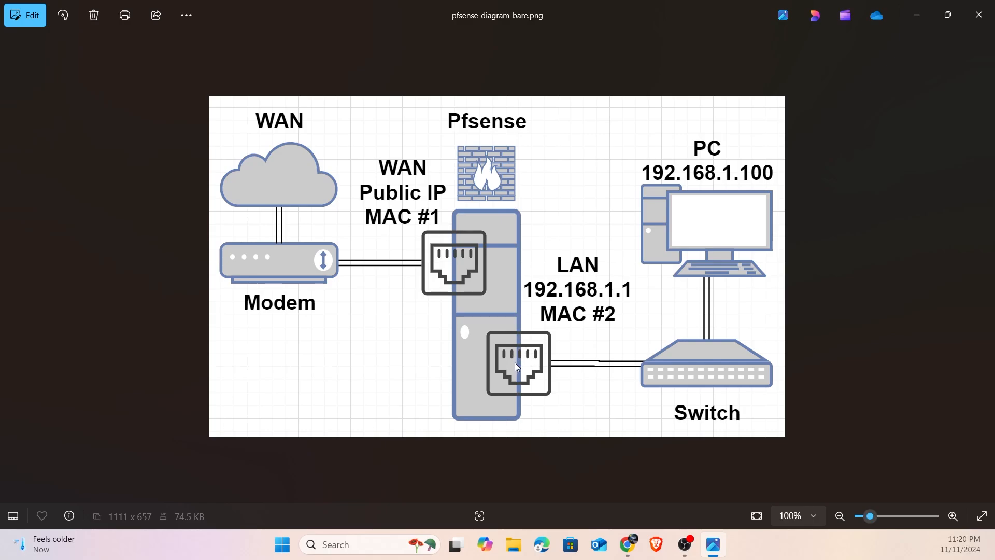
{"action": "left_click", "coordinate": [632, 543]}
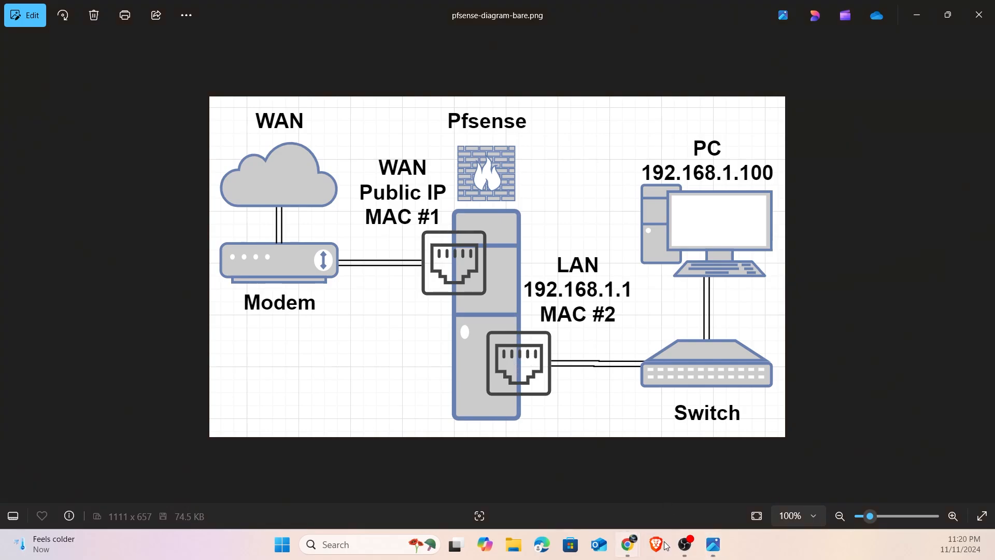
{"action": "left_click", "coordinate": [628, 543]}
{"action": "left_click", "coordinate": [575, 487]}
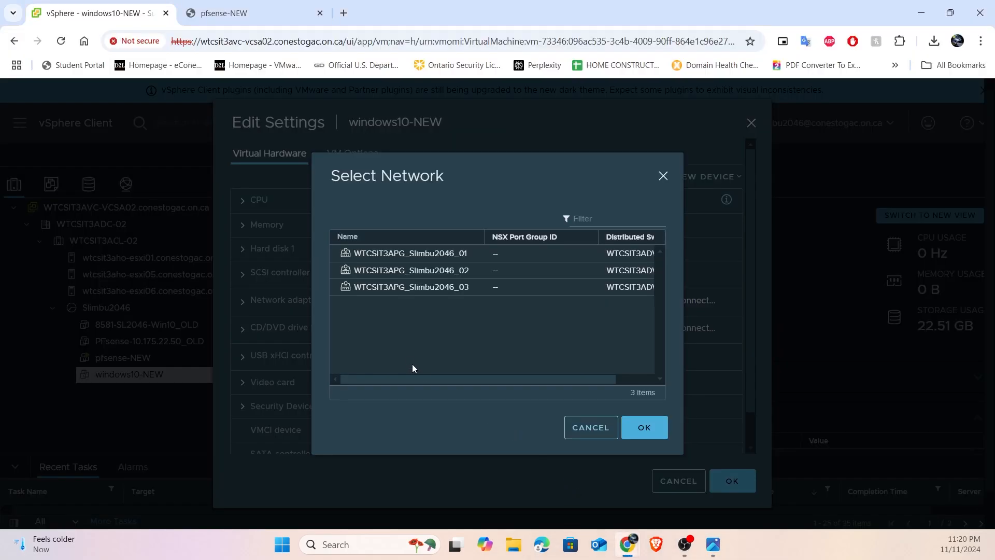
- Assign the port group ending in _02 to network adapter 1 of windows10-NEW and save the VM settings
{"action": "left_click", "coordinate": [434, 273]}
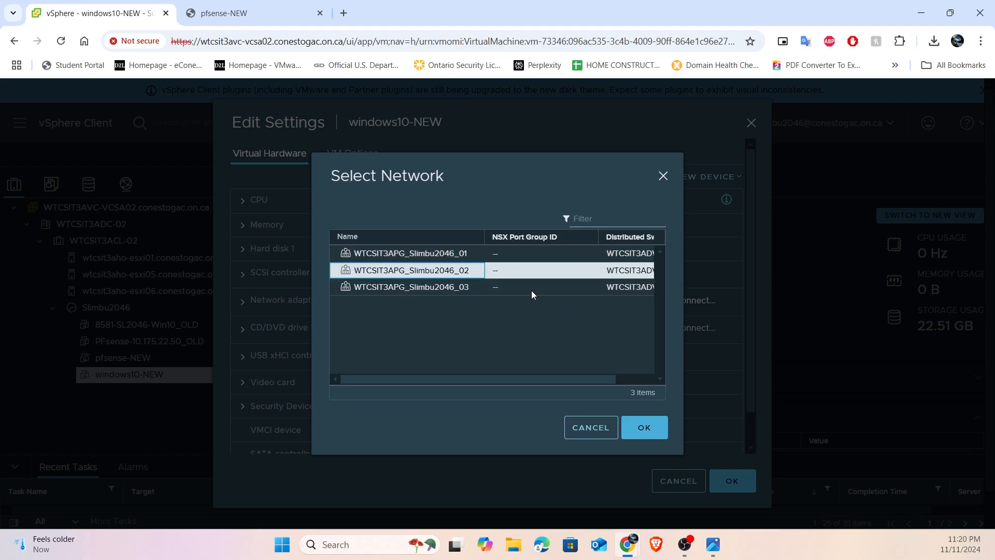
{"action": "left_click", "coordinate": [643, 427]}
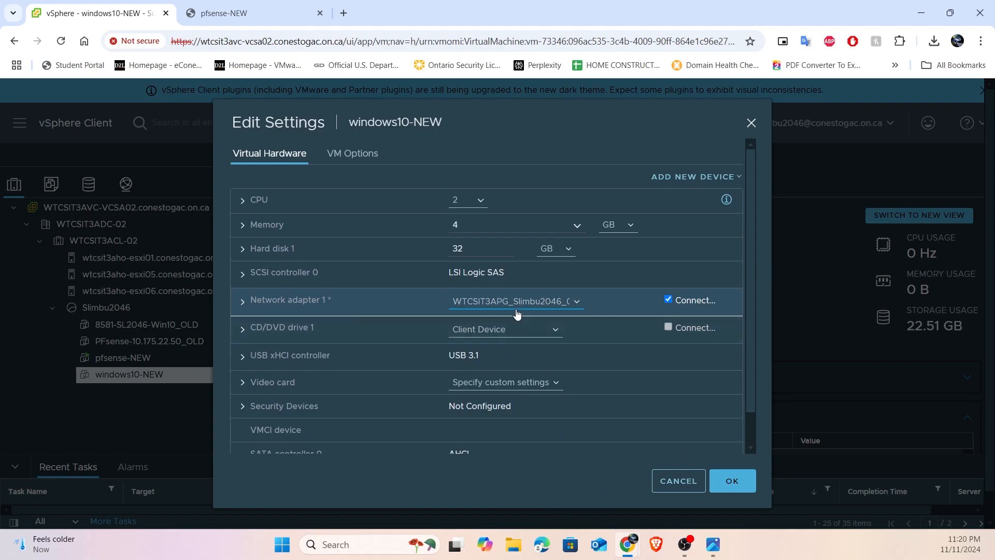
{"action": "scroll", "coordinate": [439, 392], "scroll_direction": "down", "scroll_amount": 1}
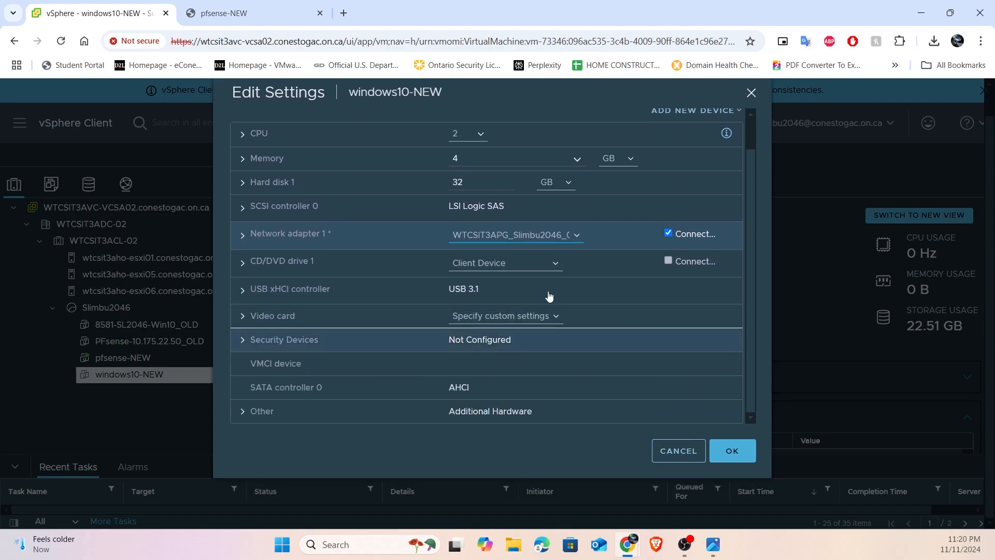
{"action": "left_click", "coordinate": [728, 452]}
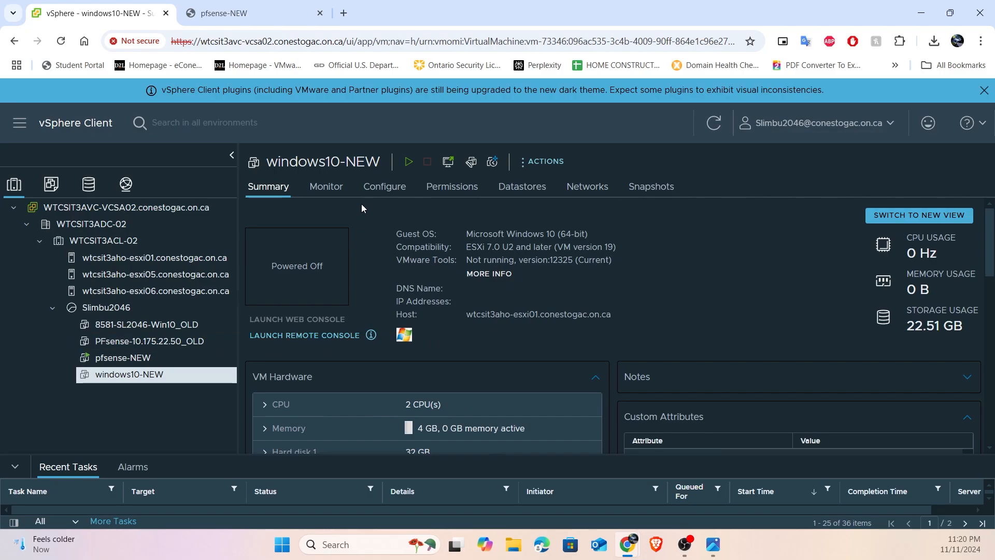
- Power on windows10-NEW, open its web console, and sign in to the Student account with the account password
{"action": "left_click", "coordinate": [409, 163]}
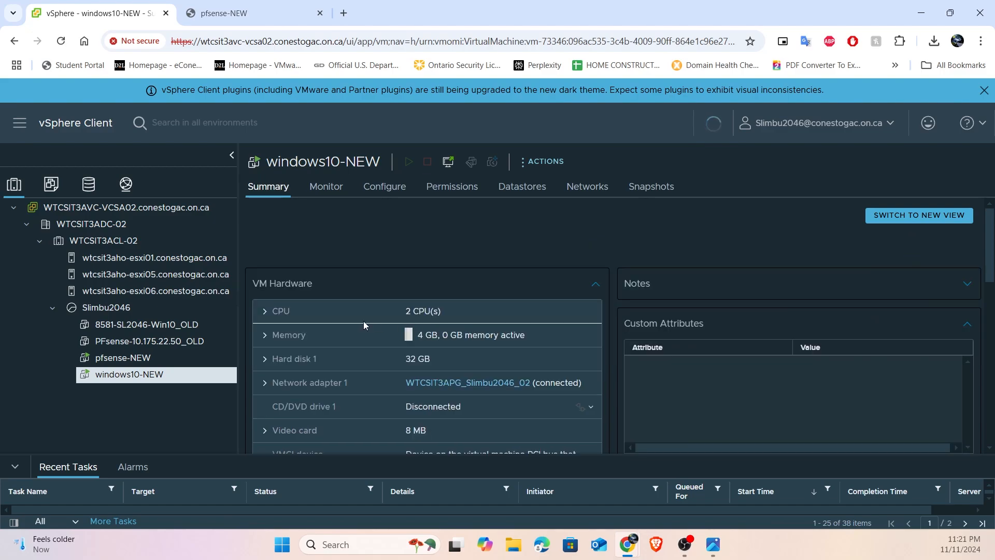
{"action": "left_click", "coordinate": [321, 319]}
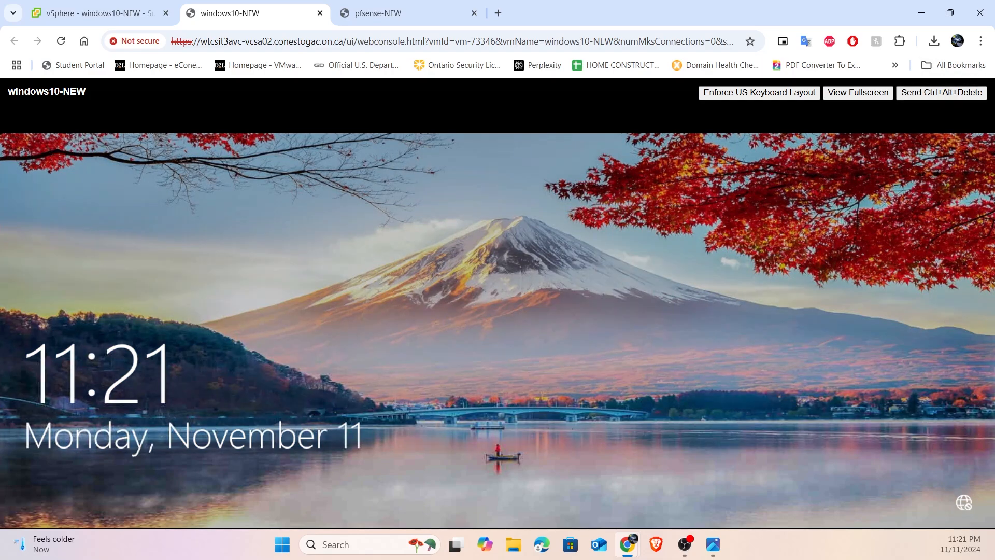
{"action": "left_click", "coordinate": [968, 90]}
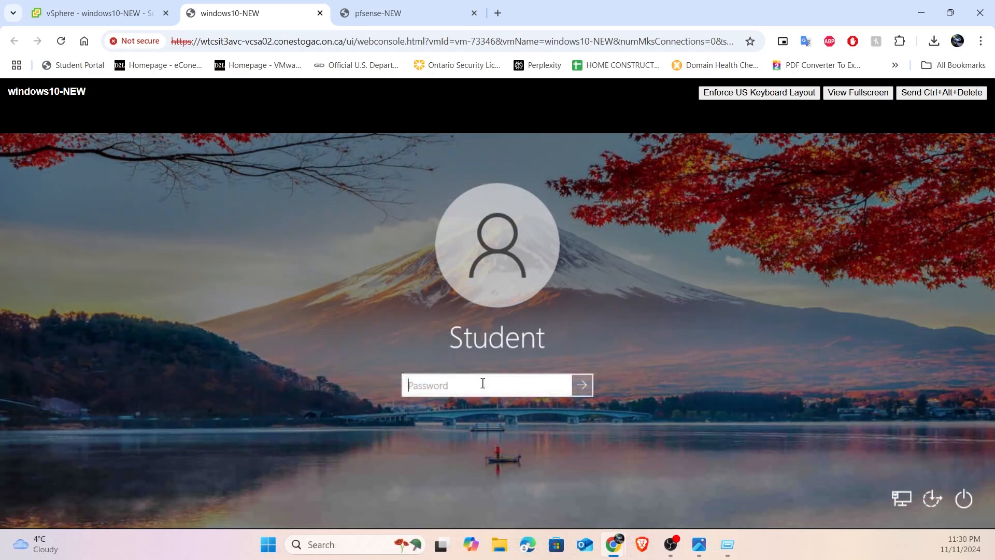
{"action": "type", "text": "•••"}
{"action": "type", "text": "•••••"}
{"action": "key", "text": "Return"}
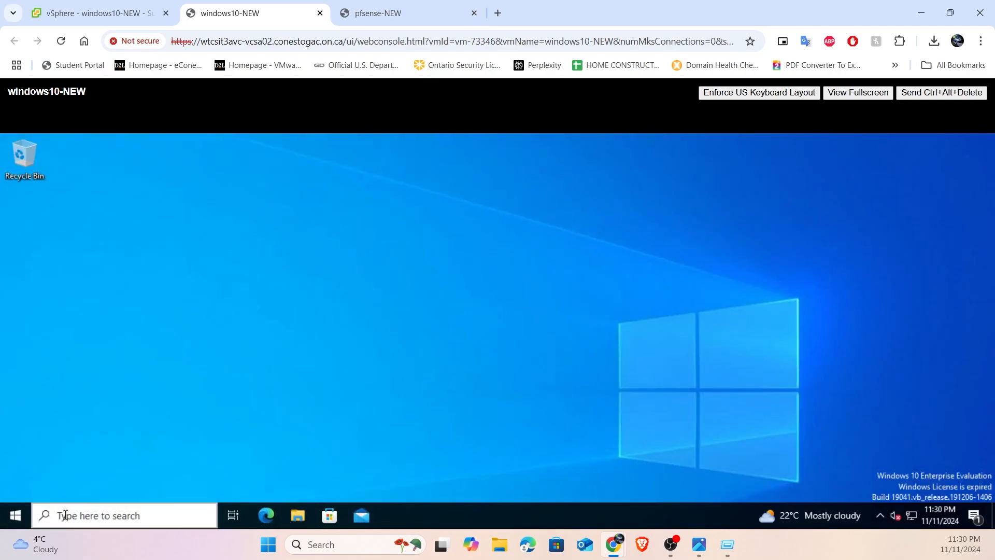
- Open Command Prompt on the Windows 10 client, ping 192.168.1.1, and stop the ping
{"action": "left_click", "coordinate": [13, 515]}
{"action": "type", "text": "cmd"}
{"action": "key", "text": "Return"}
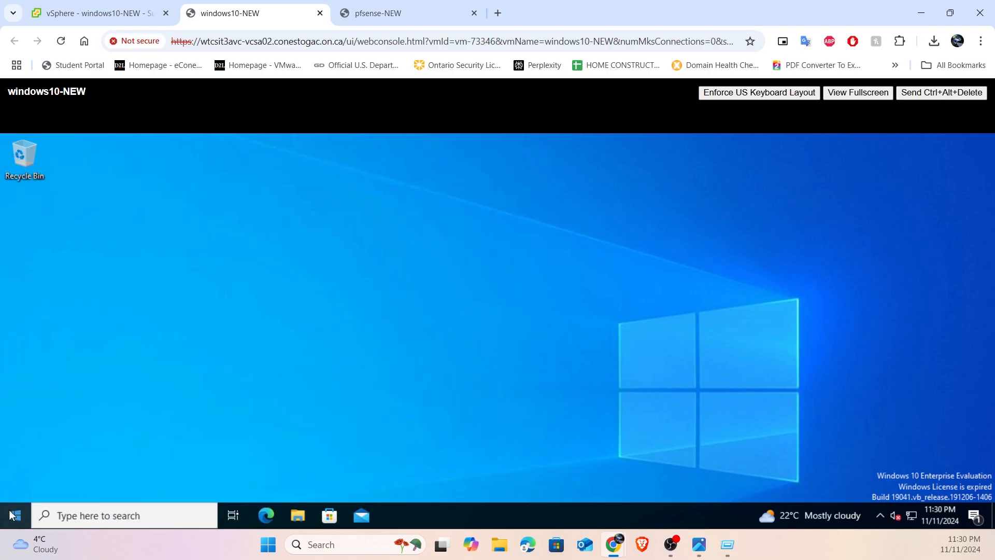
{"action": "type", "text": "ping 192"}
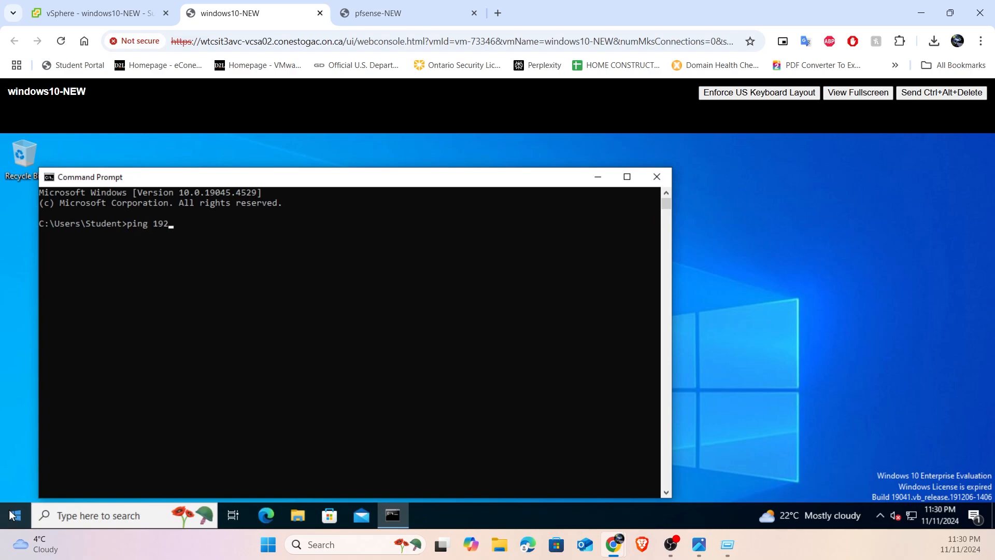
{"action": "type", "text": ".168.1.1"}
{"action": "key", "text": "Return"}
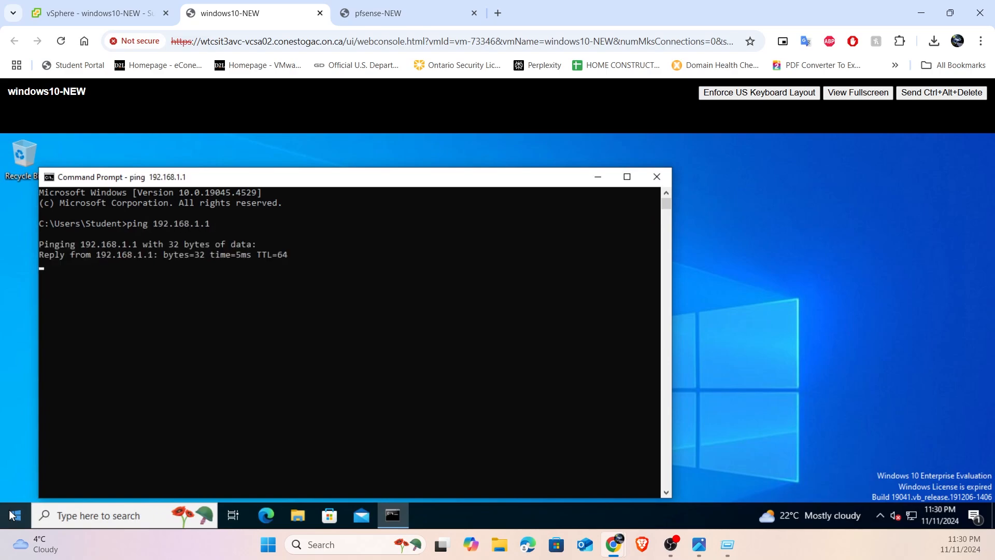
{"action": "key", "text": "ctrl+c"}
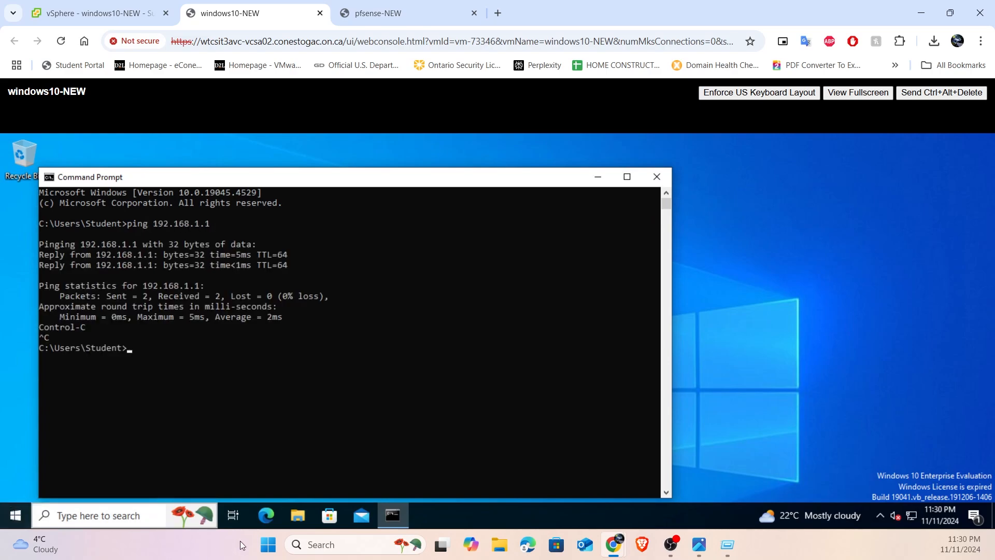
- Open Microsoft Edge and complete its first-run setup without signing in or importing Google data, keeping the preselected options
{"action": "left_click", "coordinate": [265, 514]}
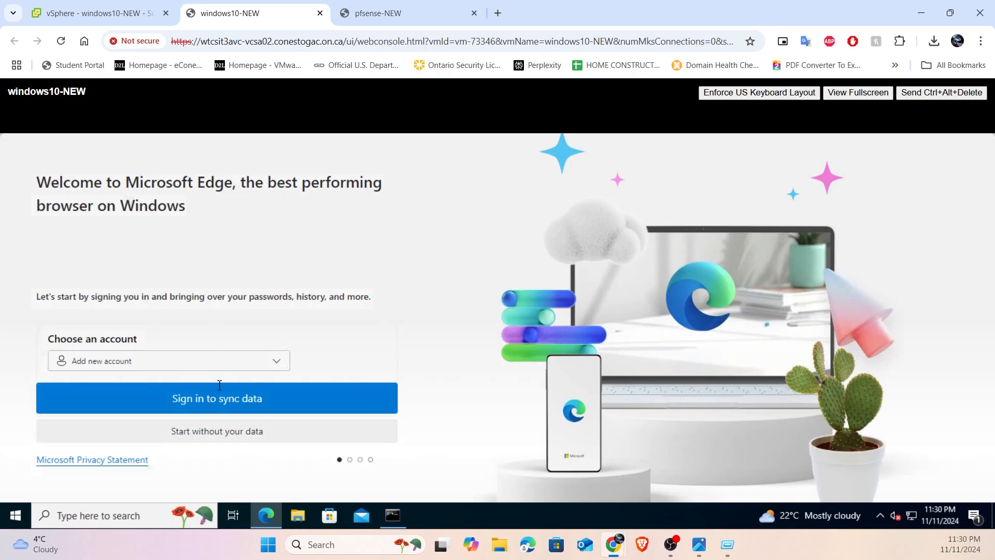
{"action": "left_click", "coordinate": [252, 442]}
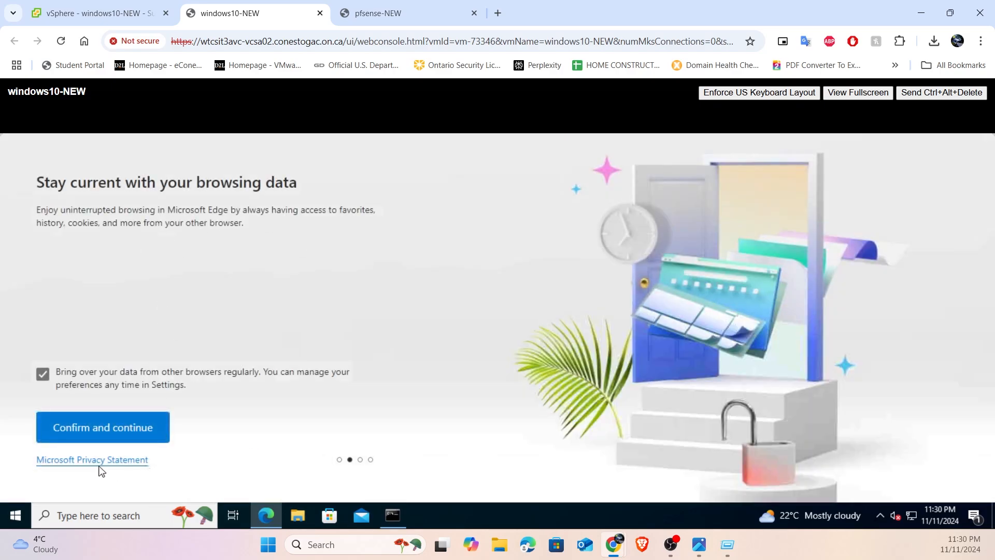
{"action": "left_click", "coordinate": [115, 441]}
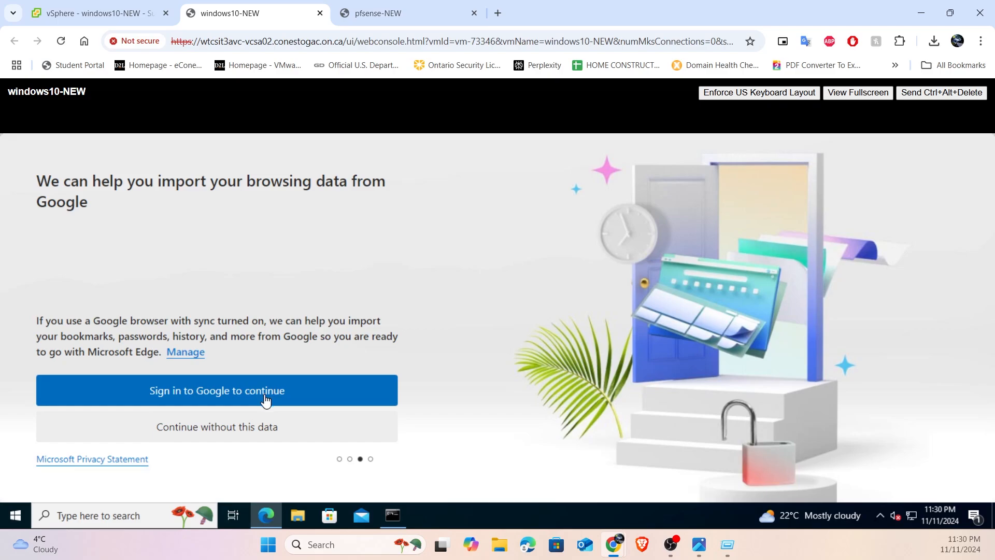
{"action": "left_click", "coordinate": [264, 422]}
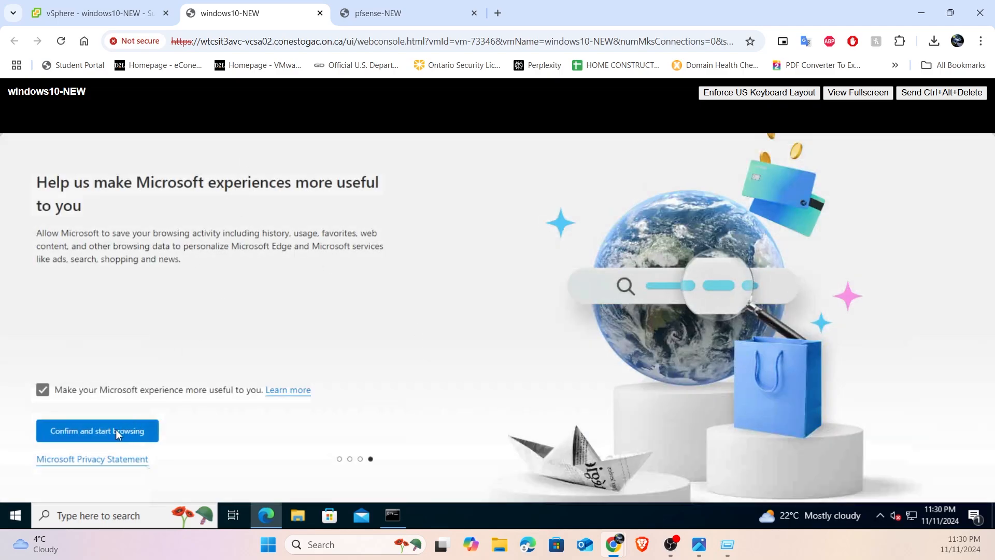
{"action": "left_click", "coordinate": [136, 430]}
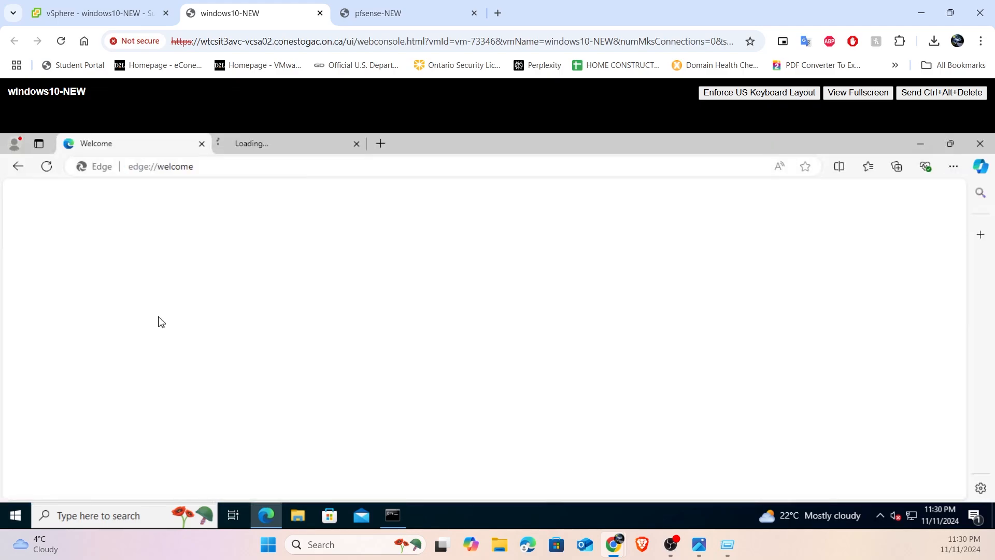
{"action": "left_click", "coordinate": [246, 146]}
{"action": "left_click", "coordinate": [211, 167]}
{"action": "left_click", "coordinate": [185, 173]}
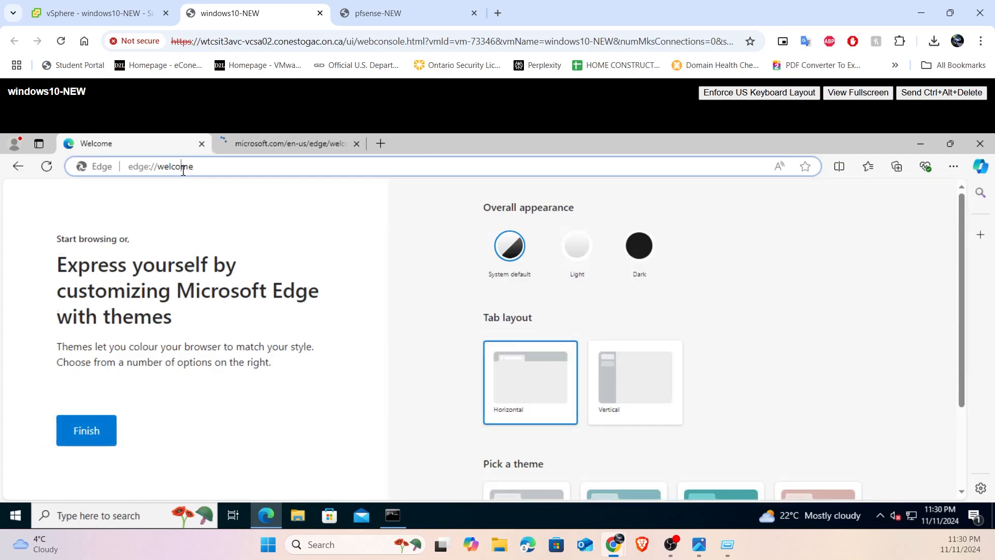
{"action": "type", "text": "http"}
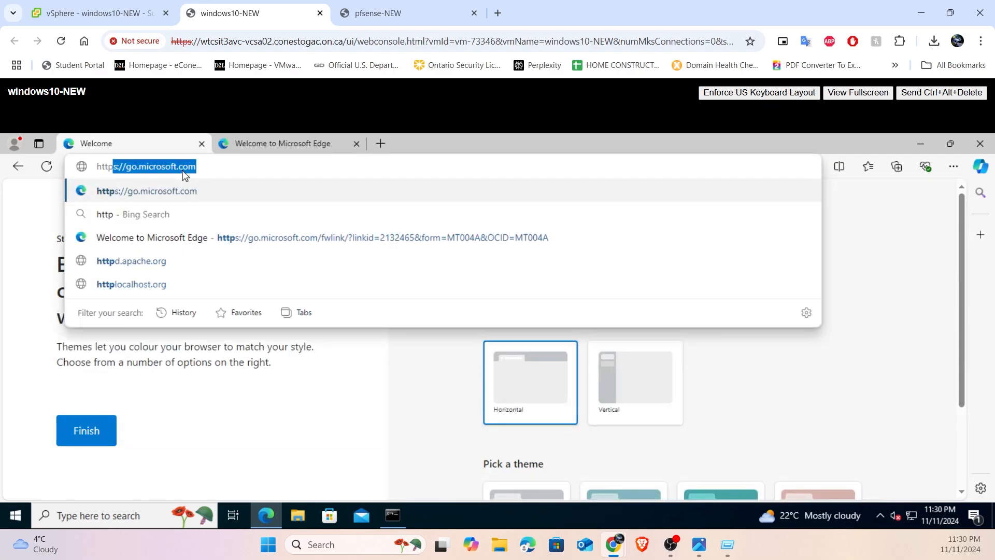
{"action": "type", "text": "://"}
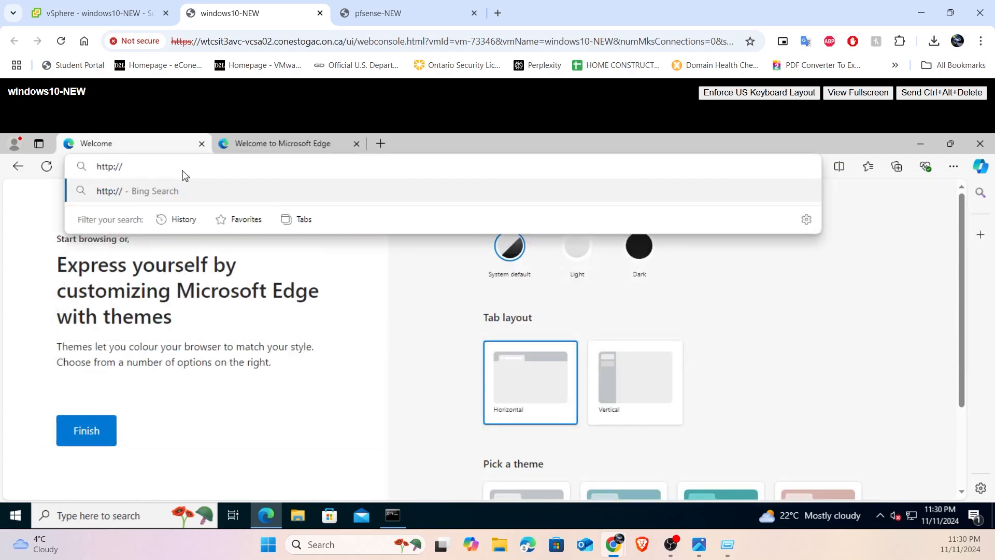
{"action": "type", "text": "192.168.1."}
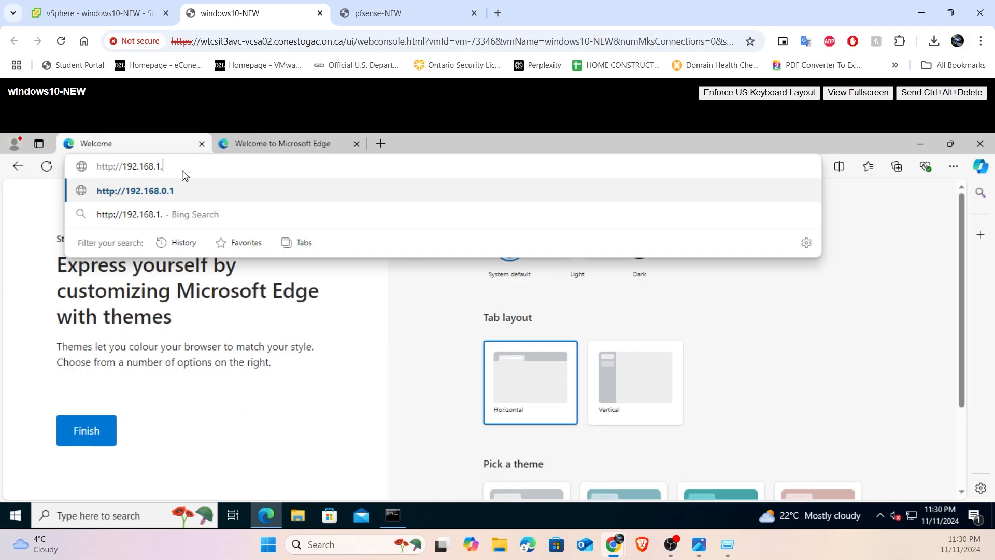
{"action": "type", "text": "1"}
{"action": "key", "text": "Return"}
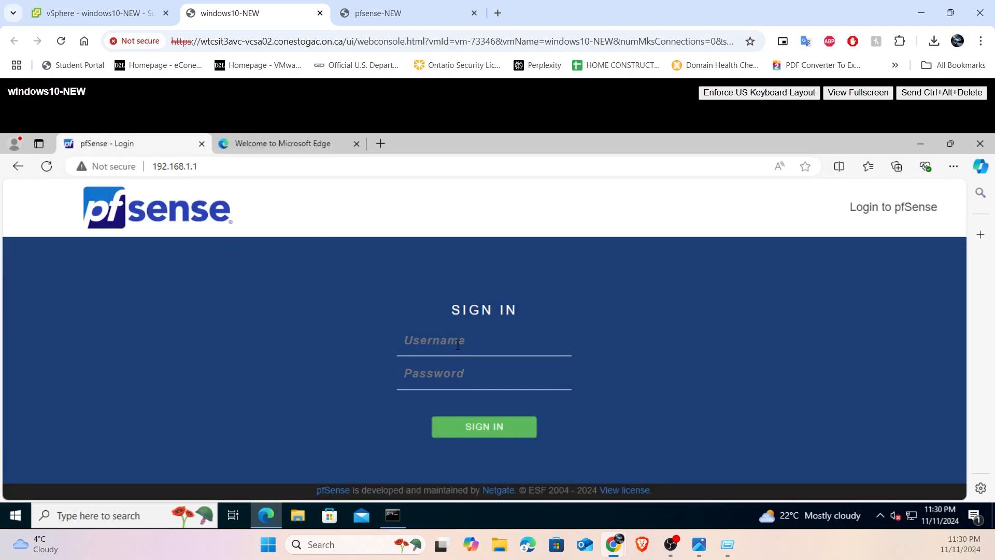
- Try to sign in to pfSense with the username pfsense and an account password
{"action": "type", "text": "pfsense"}
{"action": "key", "text": "Tab"}
{"action": "type", "text": "pas"}
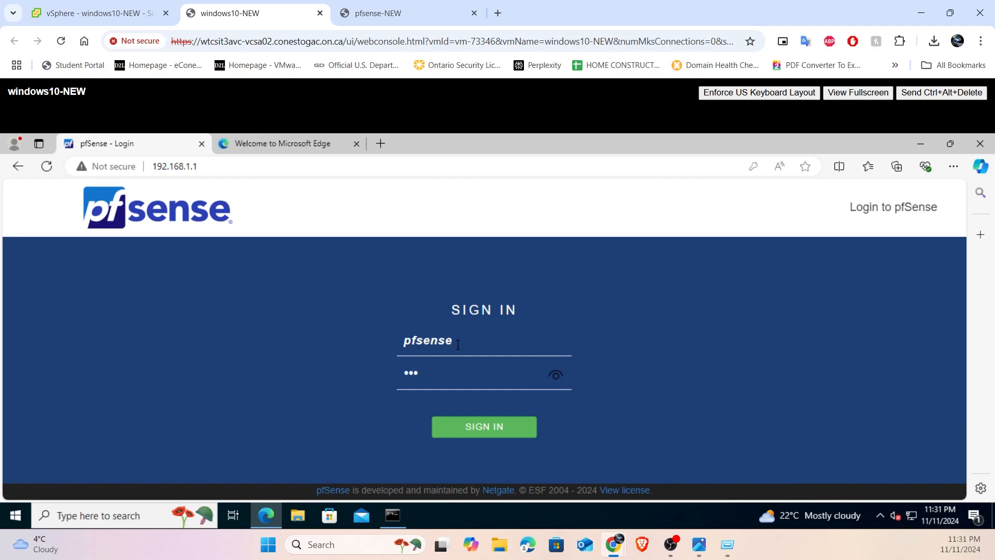
{"action": "type", "text": "sword"}
{"action": "key", "text": "Return"}
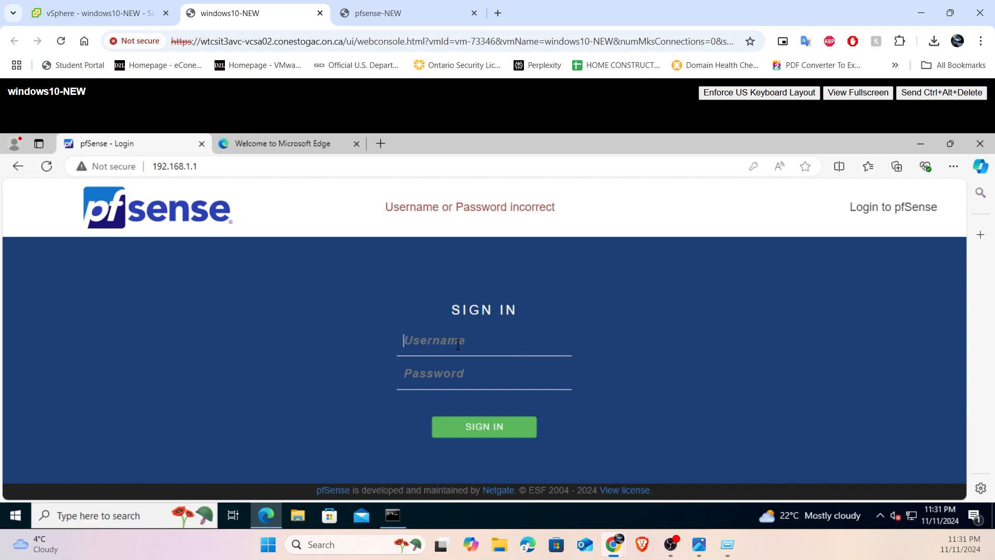
{"action": "type", "text": "pfsense"}
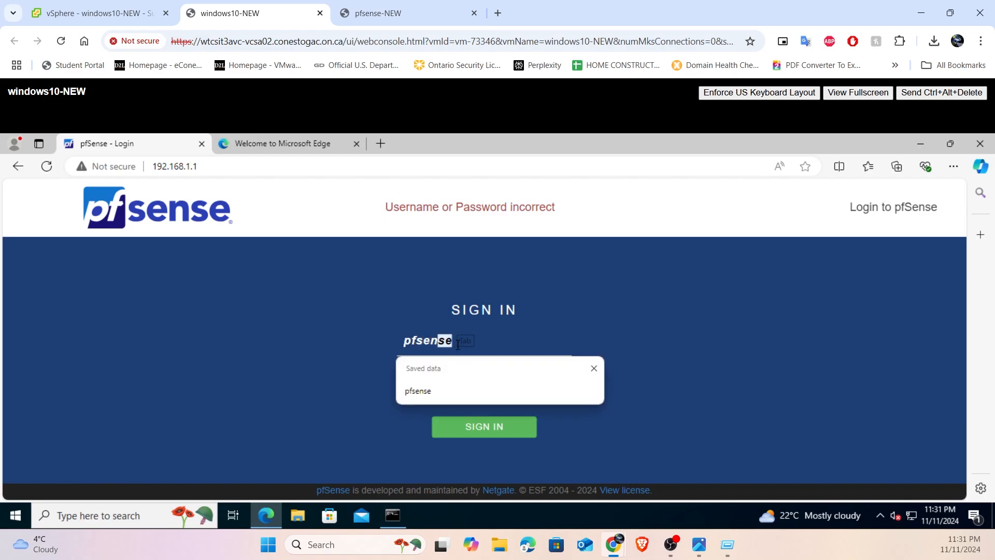
{"action": "key", "text": "Tab"}
{"action": "type", "text": "admin"}
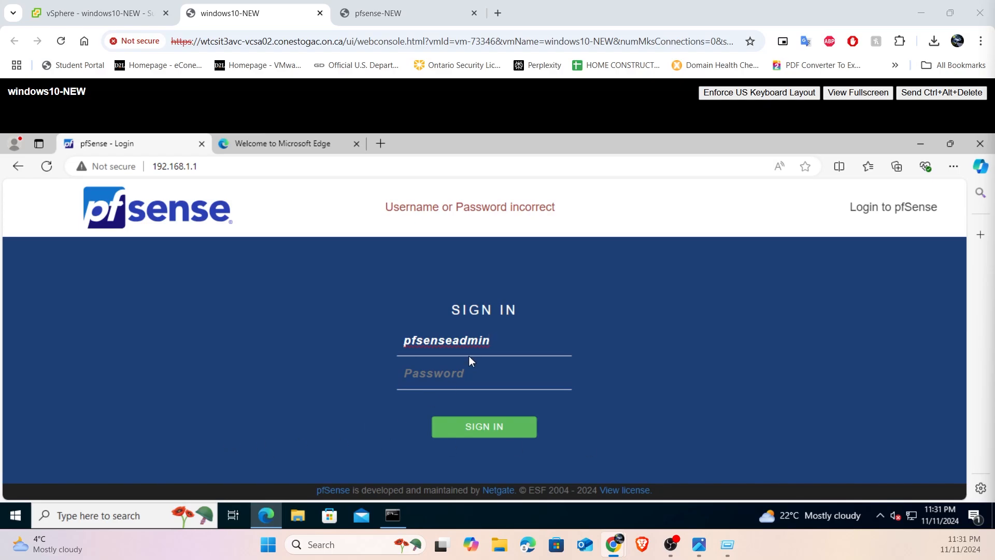
- Sign in to pfSense with the username admin and the account password, and accept Edge's offer to save the password
{"action": "key", "text": "ctrl+a"}
{"action": "type", "text": "admin"}
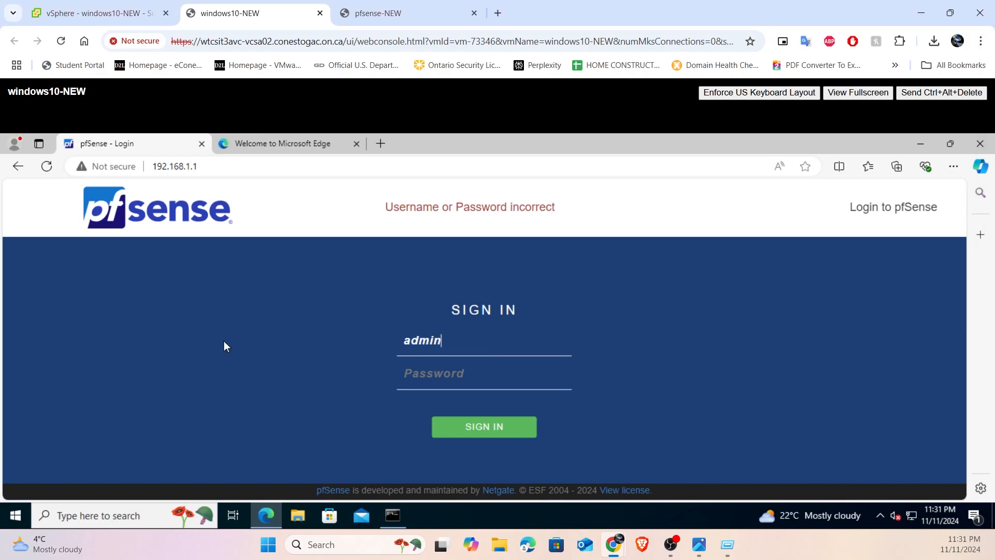
{"action": "type", "text": "pfsense"}
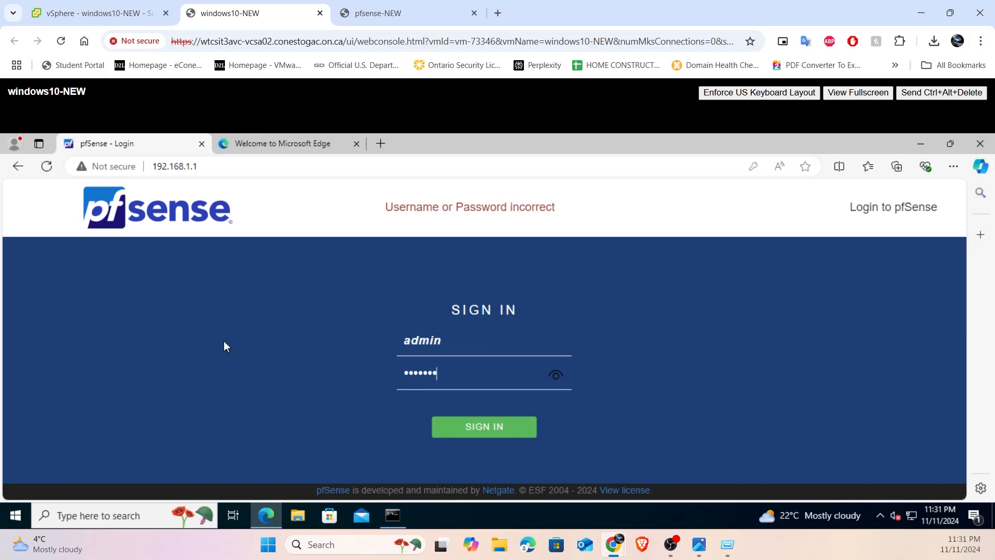
{"action": "key", "text": "Return"}
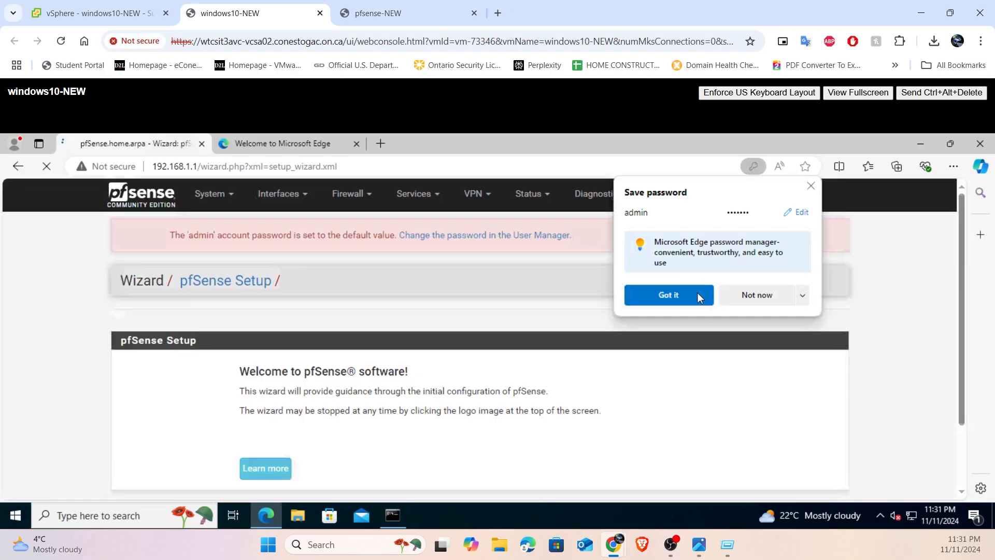
{"action": "left_click", "coordinate": [694, 294]}
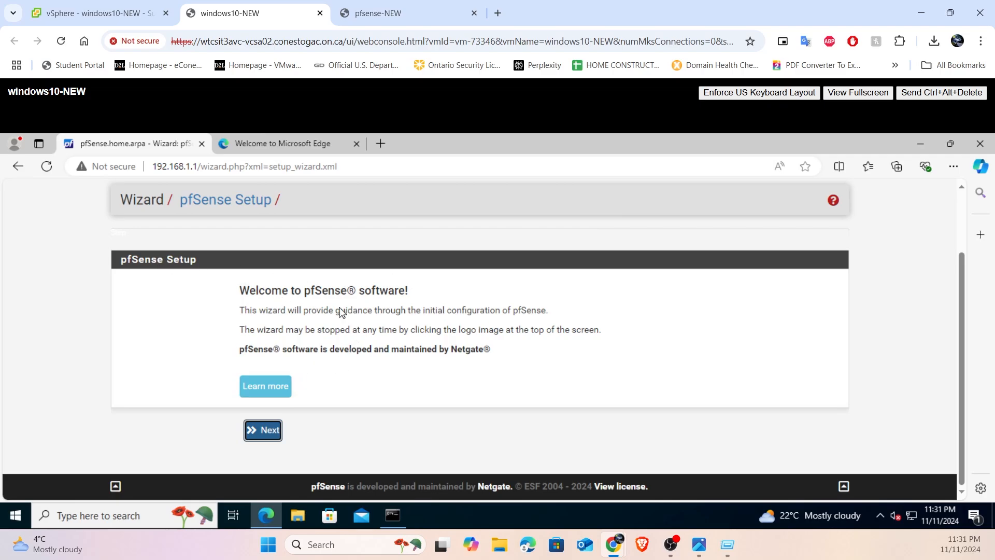
- Advance the pfSense setup wizard past the welcome and Netgate Global Support pages to General Information
{"action": "left_click", "coordinate": [270, 432]}
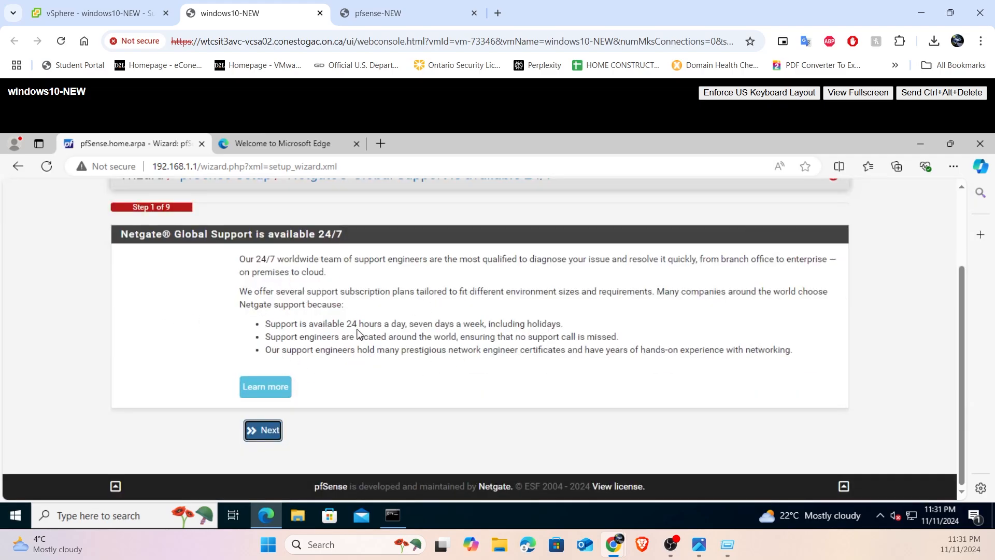
{"action": "scroll", "coordinate": [185, 286], "scroll_direction": "up", "scroll_amount": 3}
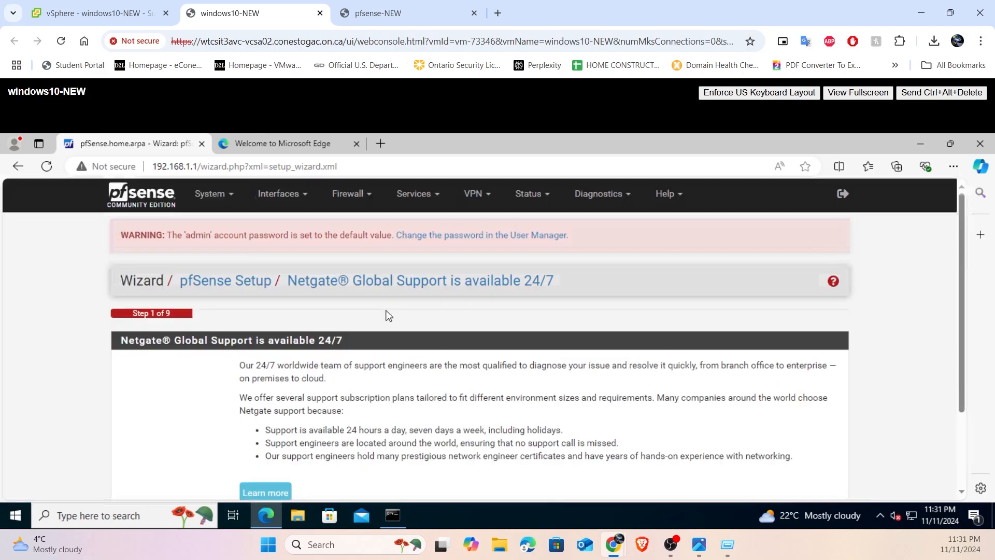
{"action": "scroll", "coordinate": [336, 363], "scroll_direction": "down", "scroll_amount": 4}
{"action": "scroll", "coordinate": [295, 362], "scroll_direction": "up", "scroll_amount": 3}
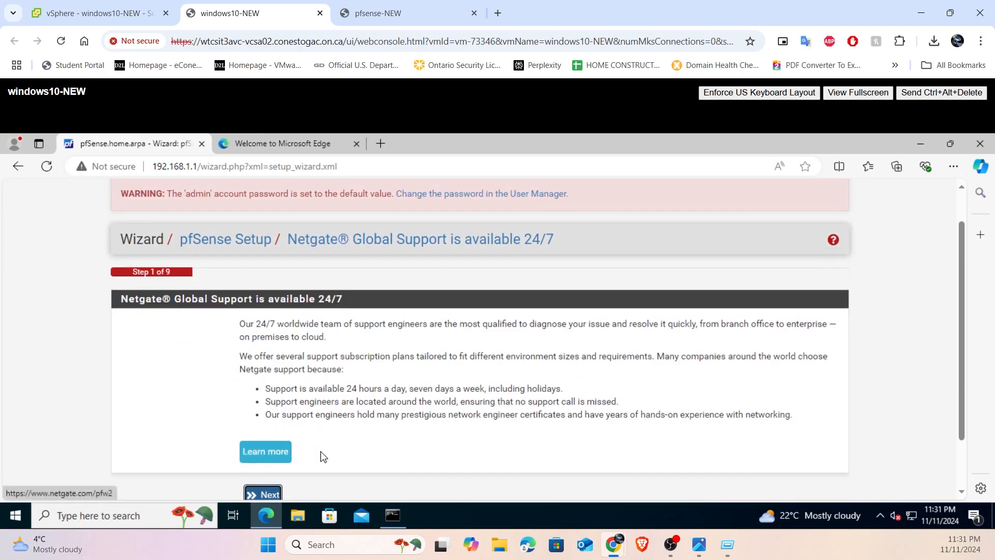
{"action": "left_click", "coordinate": [264, 494]}
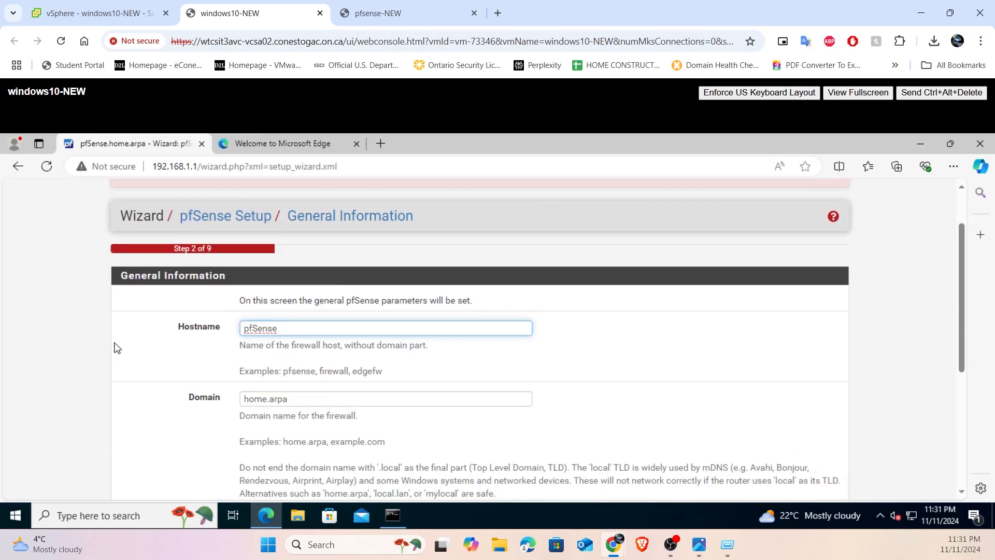
- Keep the hostname pfSense and replace the firewall's domain with the personal .com domain name
{"action": "left_click_drag", "start_coordinate": [172, 328], "coordinate": [203, 327]}
{"action": "left_click", "coordinate": [314, 331]}
{"action": "scroll", "coordinate": [263, 334], "scroll_direction": "down", "scroll_amount": 1}
{"action": "key", "text": "Tab"}
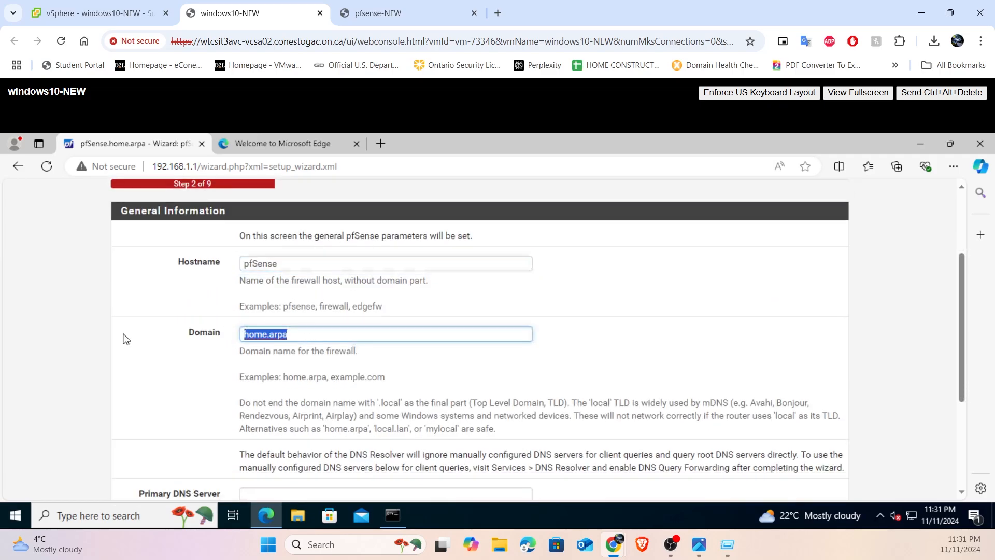
{"action": "key", "text": "BackSpace"}
{"action": "type", "text": "slimbu"}
{"action": "key", "text": "Left"}
{"action": "key", "text": "Left"}
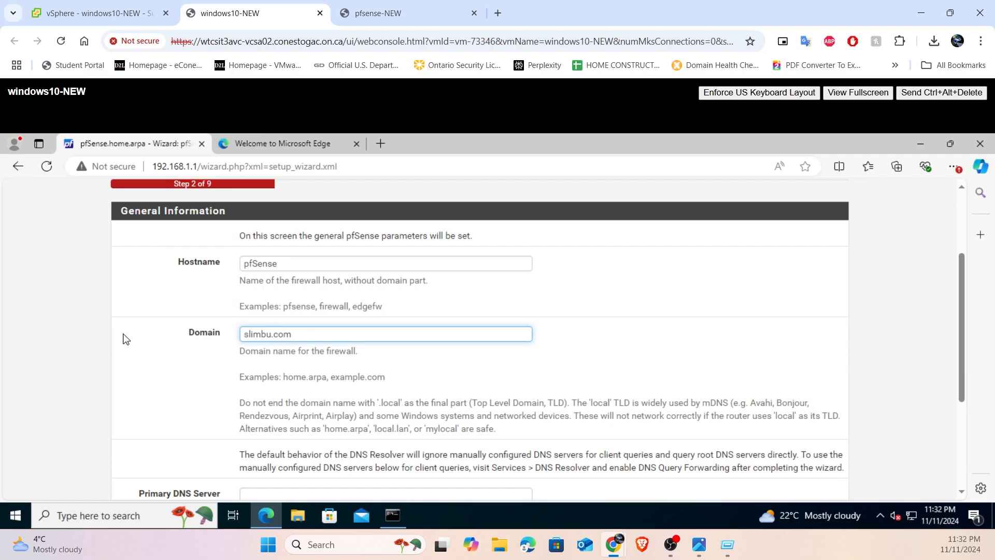
{"action": "type", "text": "2046"}
- Set the primary DNS server to 8.8.8.8, leave the secondary one empty, and continue to Time Server Information
{"action": "scroll", "coordinate": [248, 301], "scroll_direction": "down", "scroll_amount": 3}
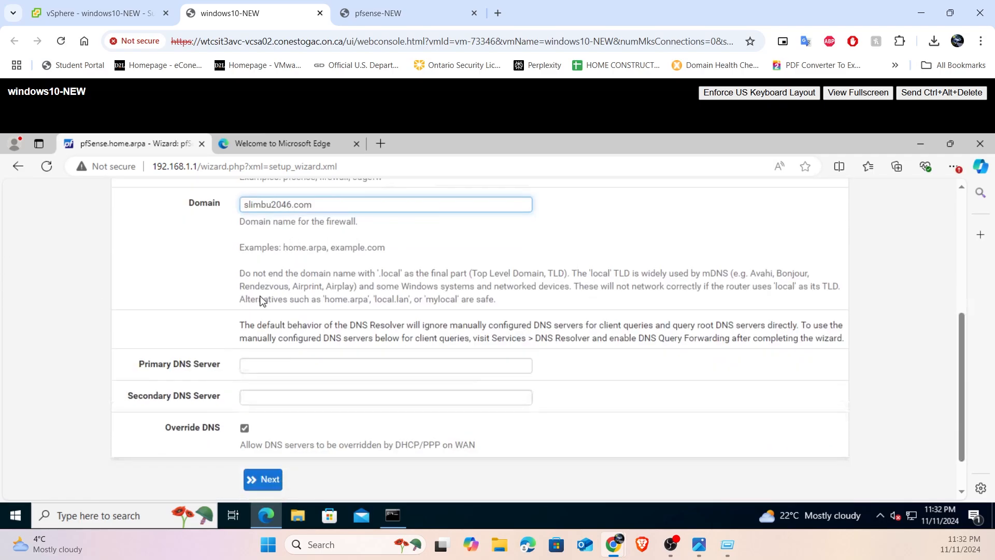
{"action": "left_click", "coordinate": [283, 367]}
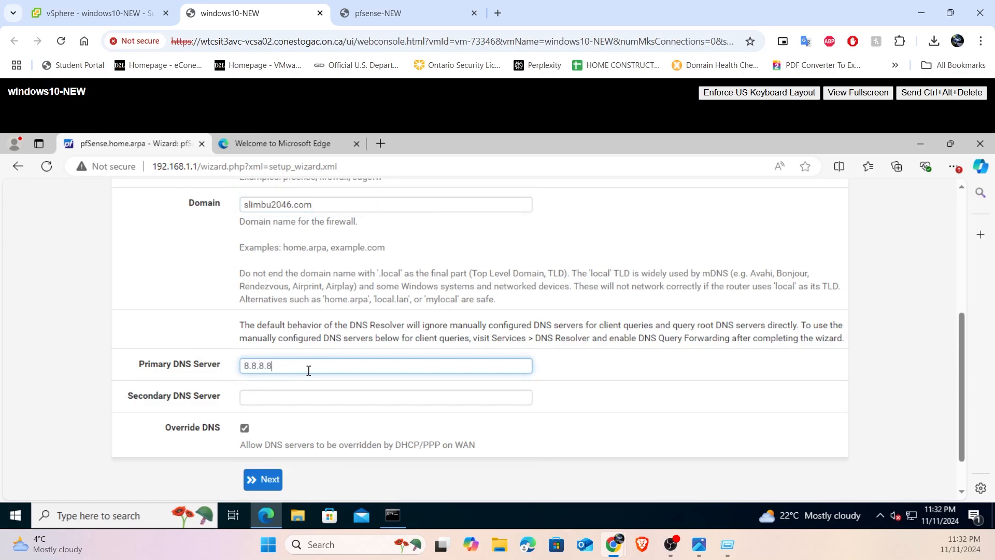
{"action": "left_click", "coordinate": [267, 477]}
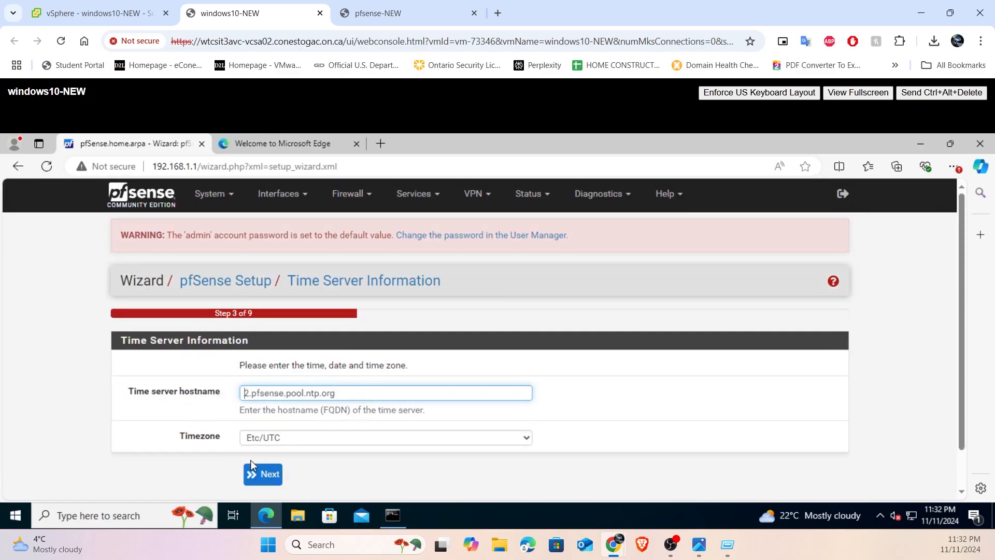
- Accept the default time server and Etc/UTC timezone, and keep Static as the WAN interface type
{"action": "left_click", "coordinate": [268, 469]}
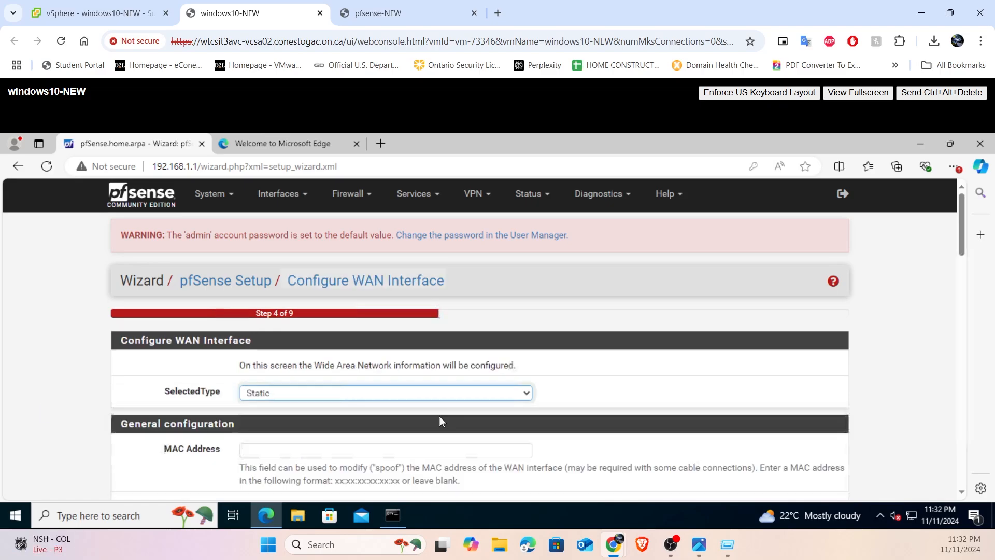
{"action": "scroll", "coordinate": [200, 391], "scroll_direction": "down", "scroll_amount": 1}
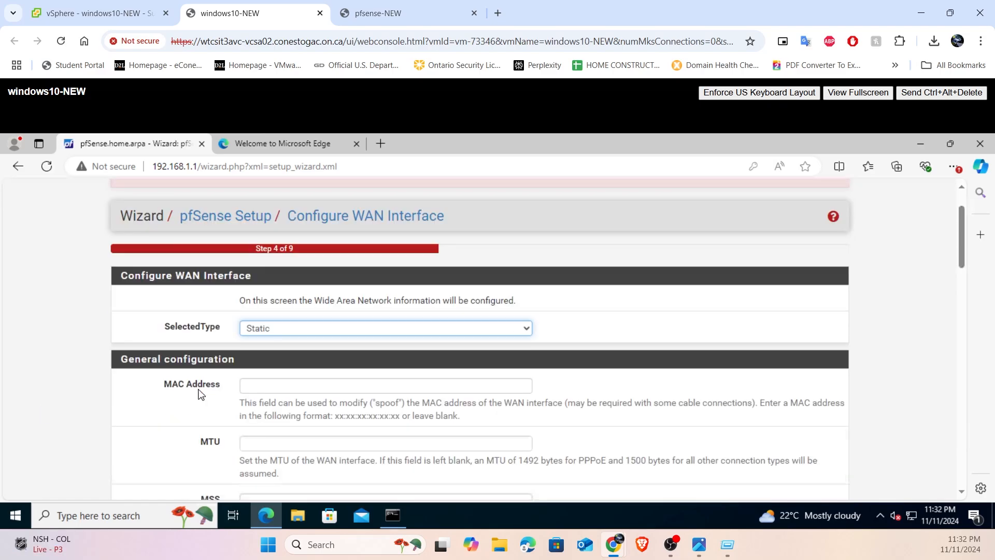
{"action": "left_click", "coordinate": [314, 326]}
{"action": "left_click", "coordinate": [612, 336]}
- Keep the WAN address 10.175.22.65 with subnet mask 24 and set the upstream gateway to 10.175.22.1
{"action": "scroll", "coordinate": [505, 353], "scroll_direction": "down", "scroll_amount": 1}
{"action": "scroll", "coordinate": [382, 300], "scroll_direction": "down", "scroll_amount": 5}
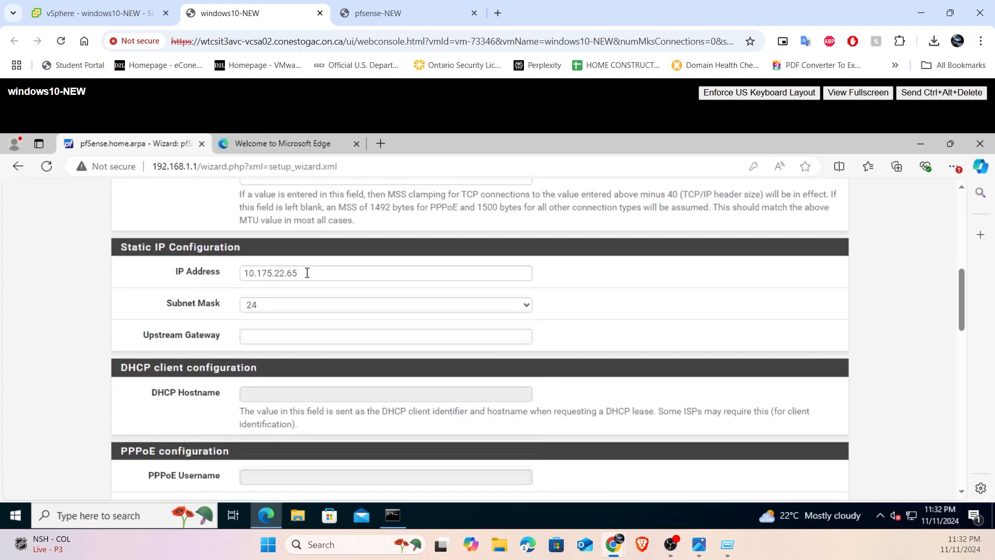
{"action": "left_click_drag", "start_coordinate": [309, 274], "coordinate": [220, 276]}
{"action": "left_click", "coordinate": [255, 337]}
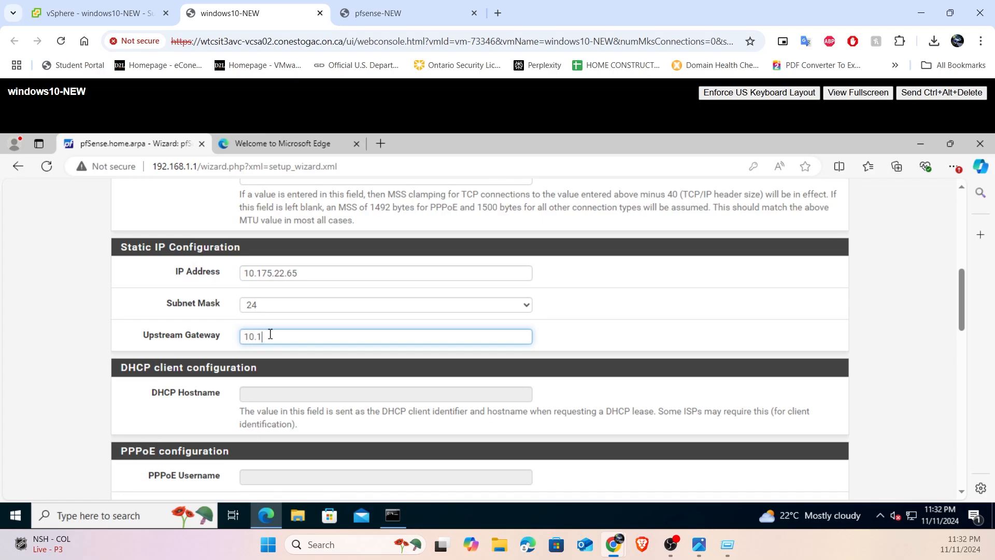
{"action": "left_click", "coordinate": [611, 316]}
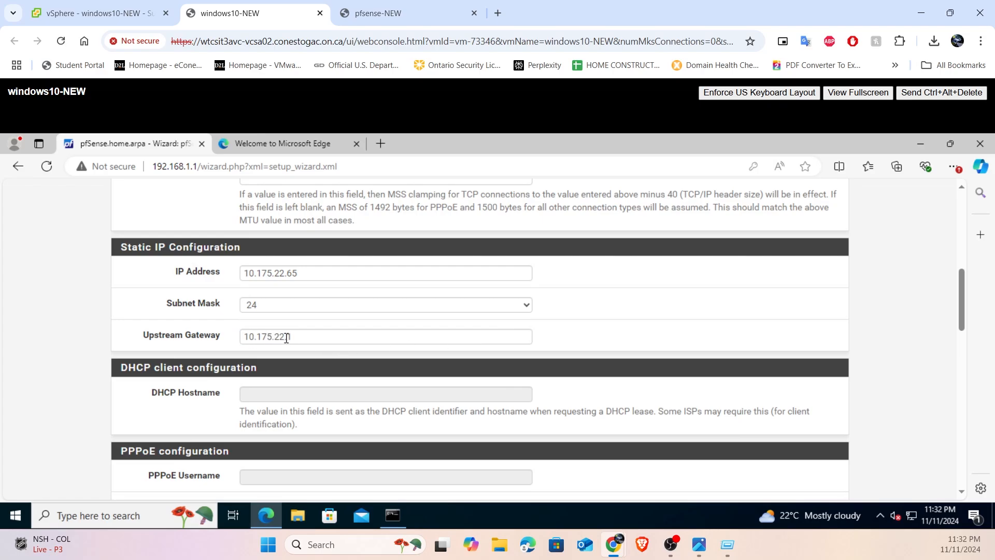
{"action": "mouse_move", "coordinate": [274, 338]}
{"action": "left_mouse_down"}
{"action": "mouse_move", "coordinate": [259, 339]}
{"action": "mouse_move", "coordinate": [280, 337]}
{"action": "left_mouse_up"}
{"action": "key", "text": "ctrl+z"}
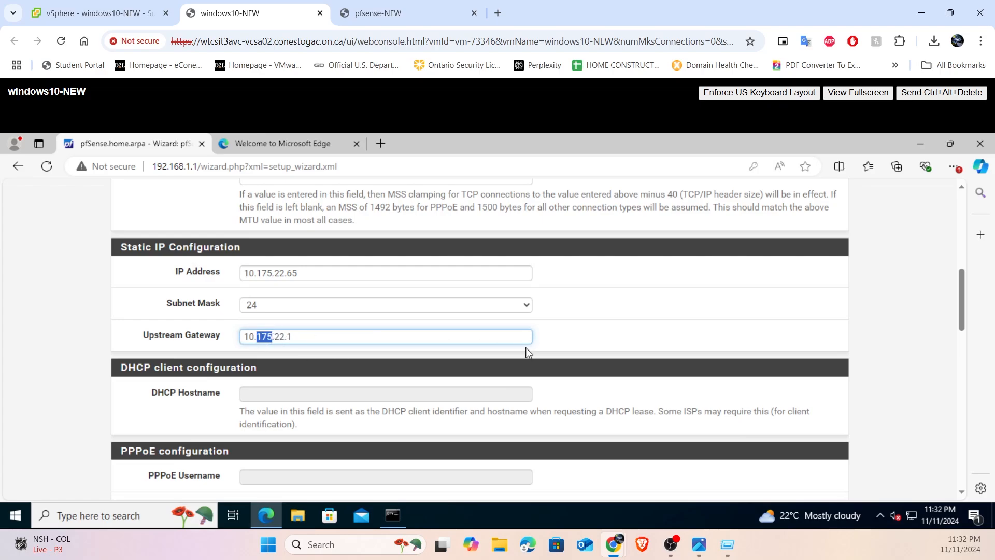
{"action": "left_click", "coordinate": [593, 349]}
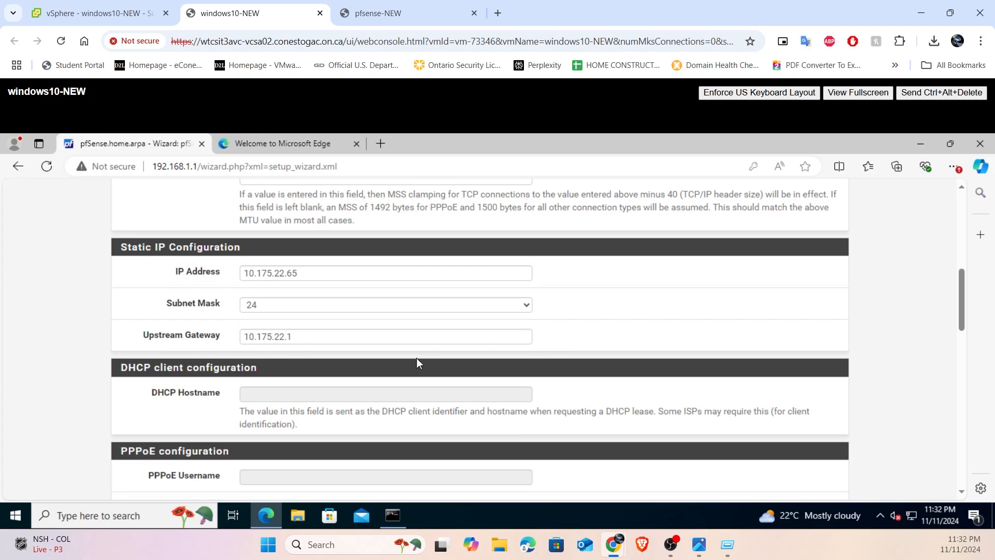
- Disable the RFC1918 option that blocks private networks from entering via WAN, leaving bogon network blocking enabled
{"action": "scroll", "coordinate": [419, 361], "scroll_direction": "down", "scroll_amount": 3}
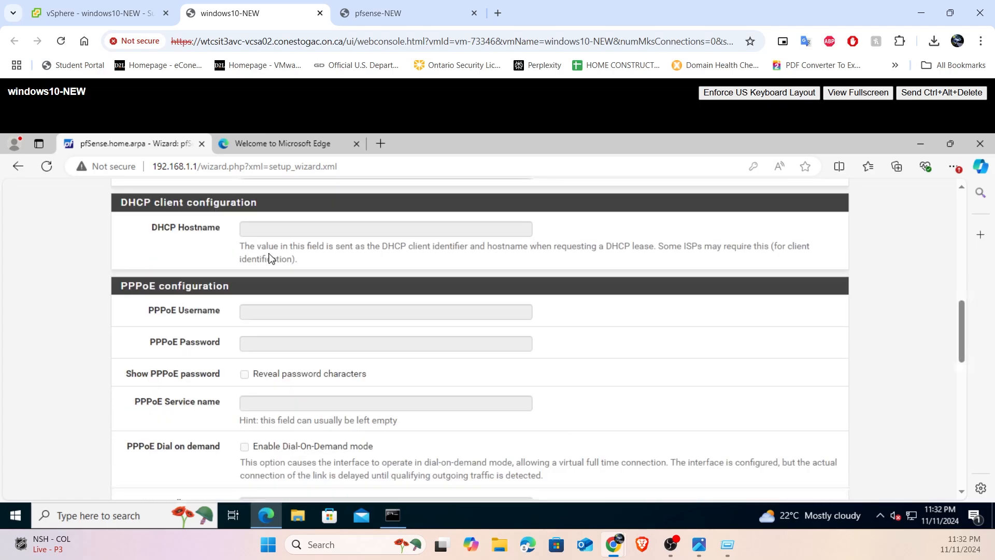
{"action": "scroll", "coordinate": [269, 258], "scroll_direction": "down", "scroll_amount": 12}
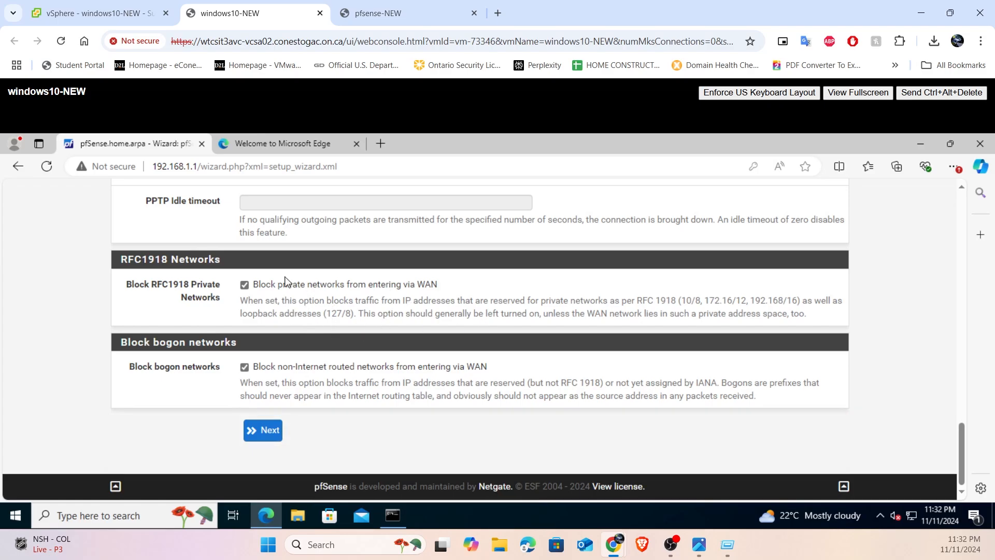
{"action": "left_click", "coordinate": [244, 285]}
{"action": "left_click_drag", "start_coordinate": [277, 284], "coordinate": [455, 288]}
{"action": "left_click_drag", "start_coordinate": [328, 284], "coordinate": [439, 286]}
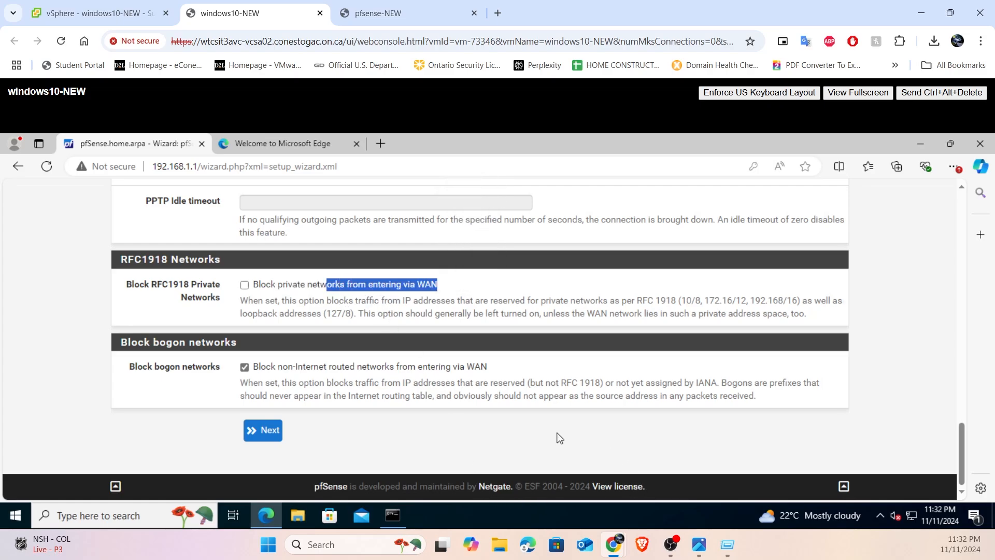
- Examine the WAN and LAN sides of pfsense-diagram-bare.png in Photos alongside the wizard's RFC1918 private network blocking description
{"action": "scroll", "coordinate": [557, 433], "scroll_direction": "up", "scroll_amount": 10}
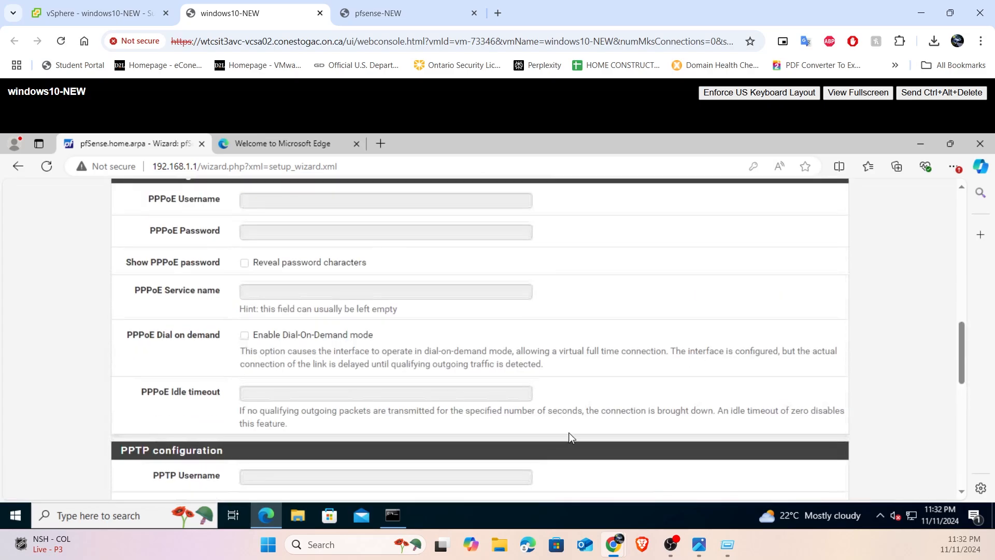
{"action": "left_click", "coordinate": [699, 544]}
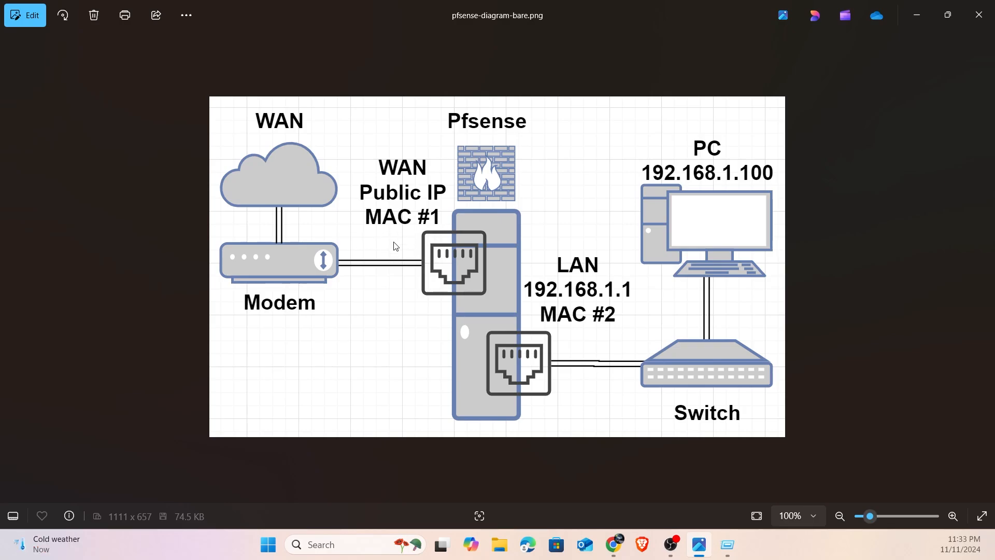
{"action": "mouse_move", "coordinate": [614, 544]}
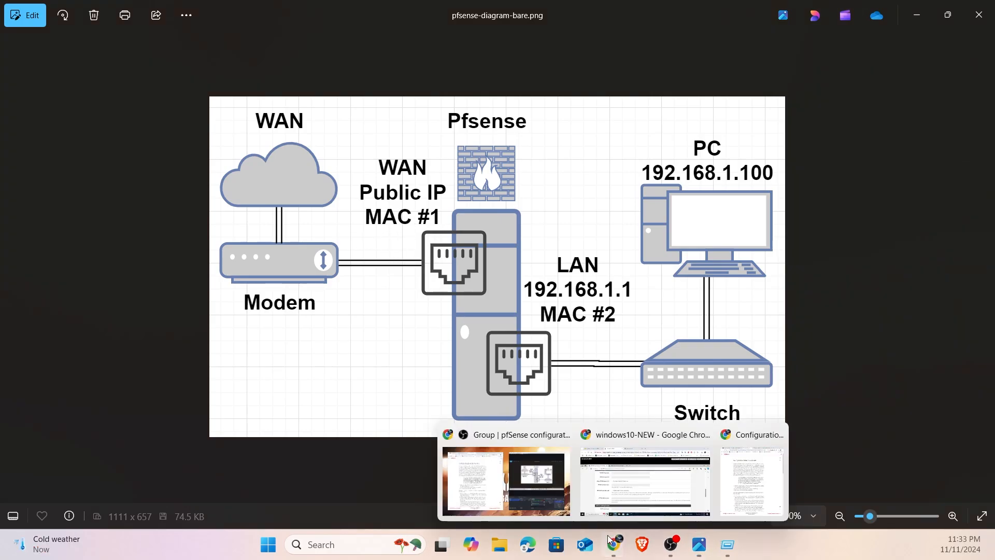
{"action": "left_click", "coordinate": [629, 473]}
{"action": "scroll", "coordinate": [344, 362], "scroll_direction": "down", "scroll_amount": 5}
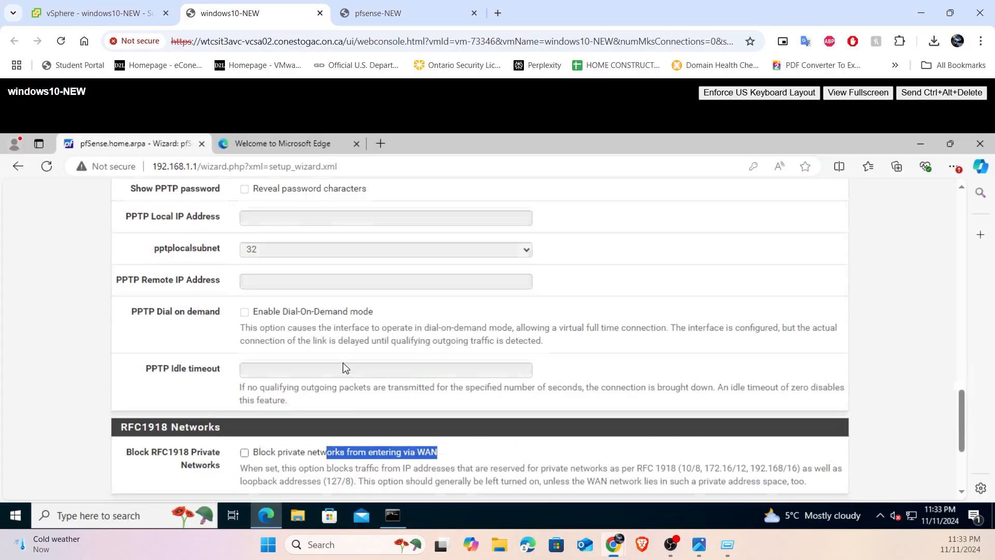
{"action": "scroll", "coordinate": [344, 368], "scroll_direction": "down", "scroll_amount": 3}
{"action": "left_click", "coordinate": [298, 311]}
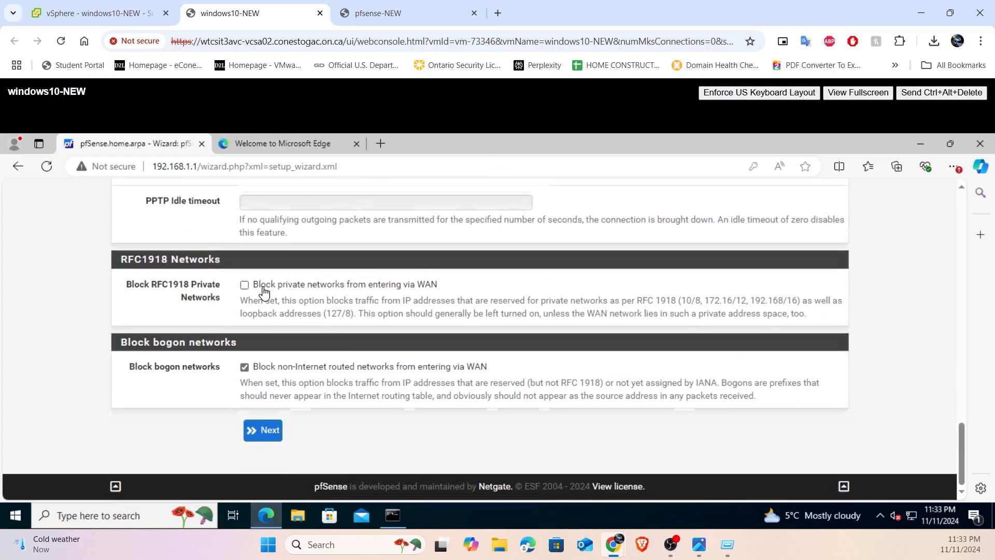
{"action": "left_click_drag", "start_coordinate": [277, 284], "coordinate": [457, 306]}
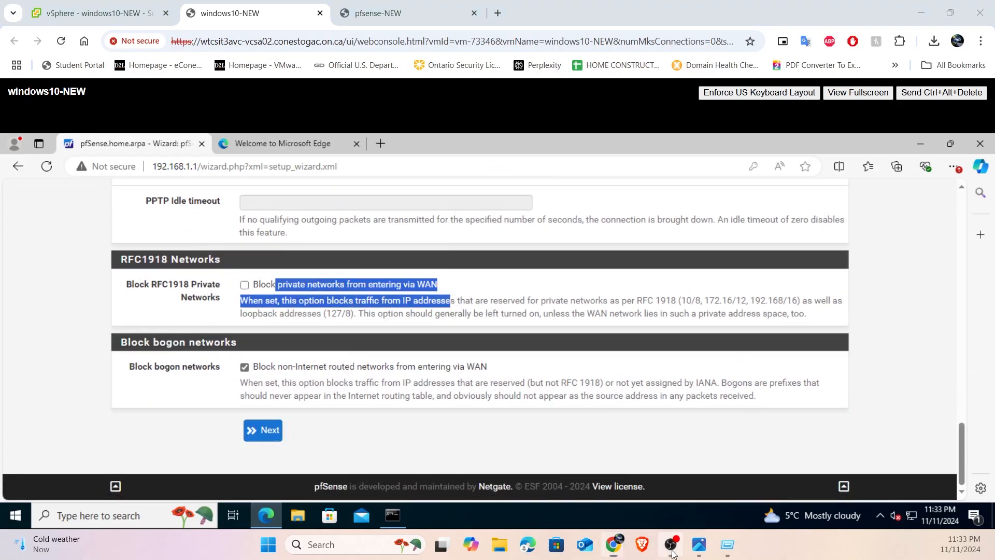
{"action": "left_click", "coordinate": [699, 544]}
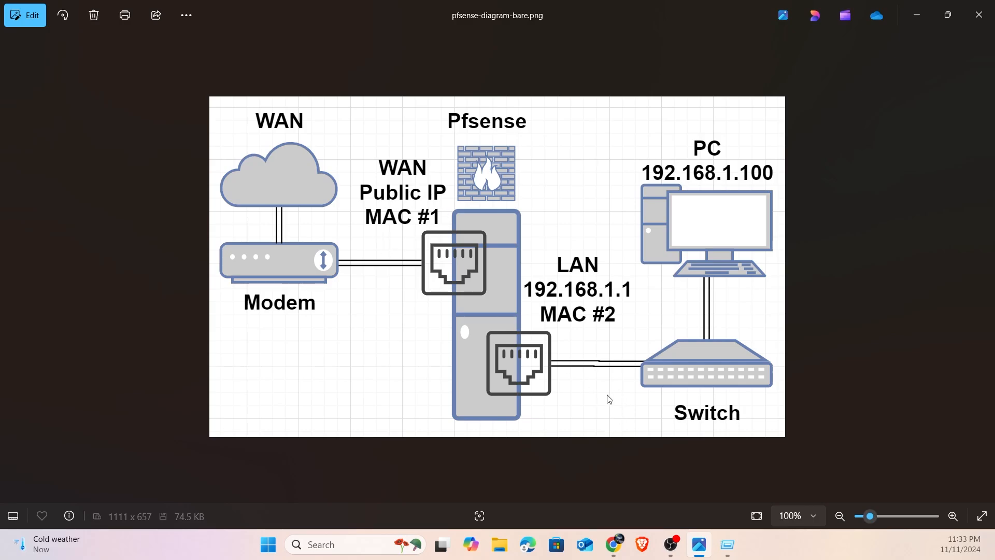
{"action": "mouse_move", "coordinate": [614, 544]}
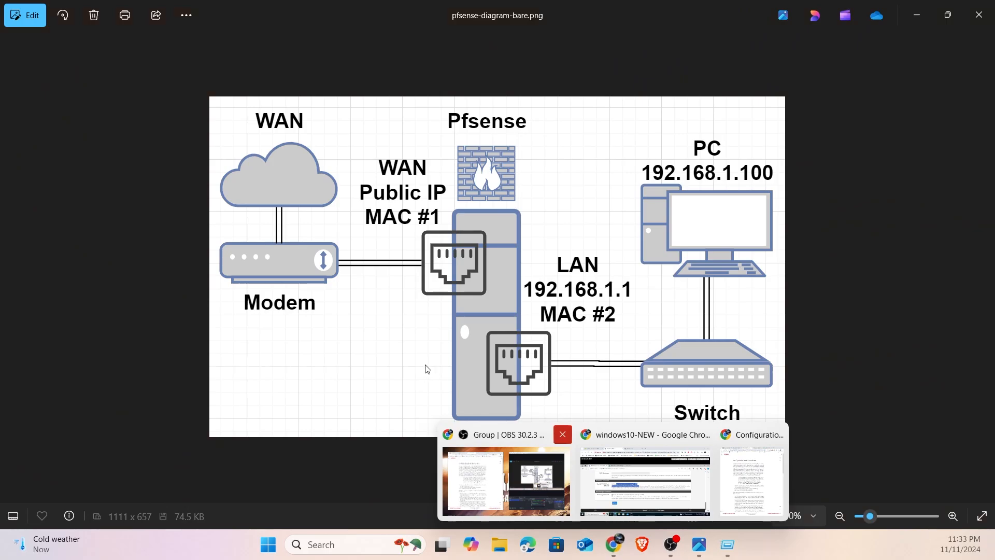
{"action": "left_click", "coordinate": [639, 474]}
{"action": "left_click_drag", "start_coordinate": [520, 300], "coordinate": [558, 299]}
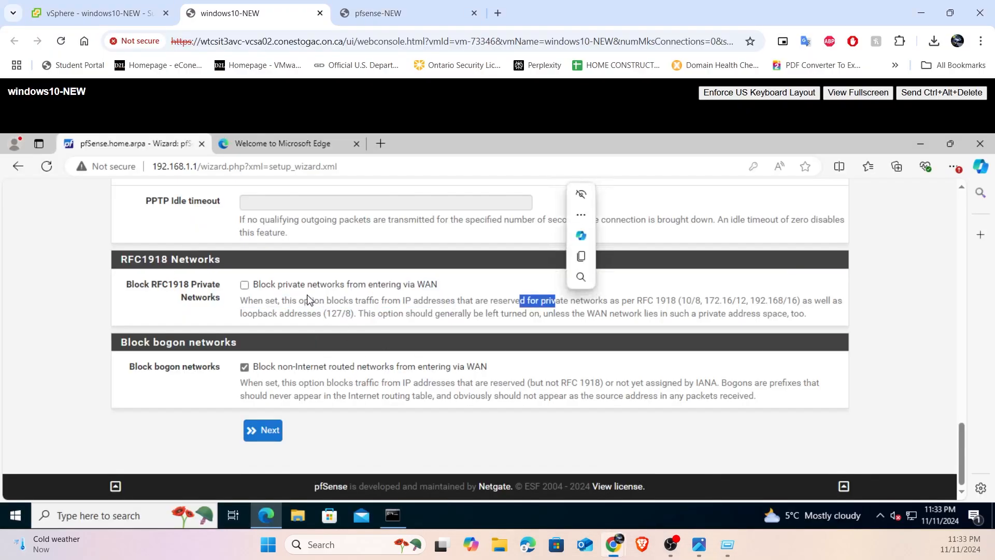
{"action": "left_click_drag", "start_coordinate": [267, 283], "coordinate": [353, 284]}
{"action": "left_click_drag", "start_coordinate": [494, 293], "coordinate": [628, 304]}
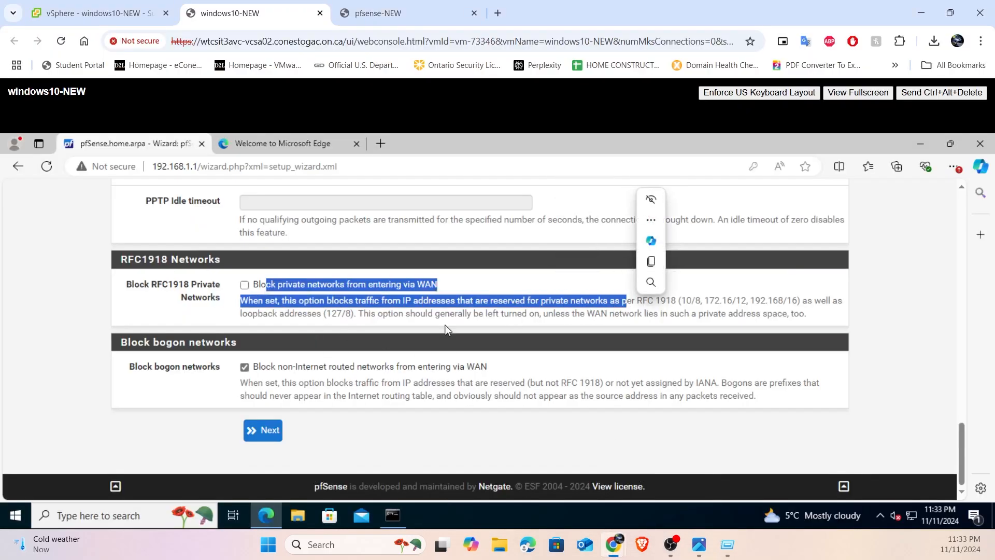
{"action": "left_click", "coordinate": [443, 328]}
- Submit the WAN settings and keep the LAN address 192.168.1.1 with subnet mask 24, continuing to the admin password page
{"action": "left_click", "coordinate": [263, 437]}
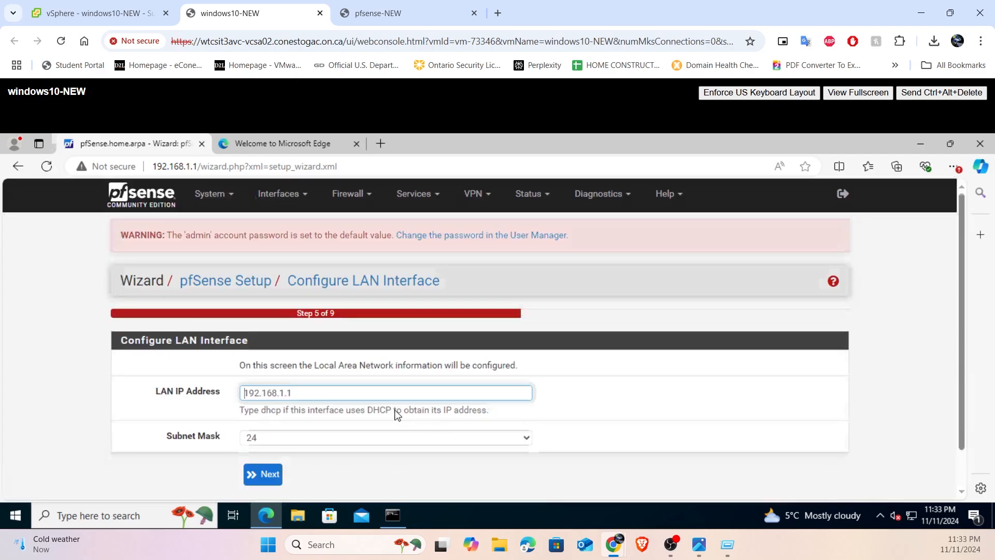
{"action": "scroll", "coordinate": [196, 382], "scroll_direction": "down", "scroll_amount": 1}
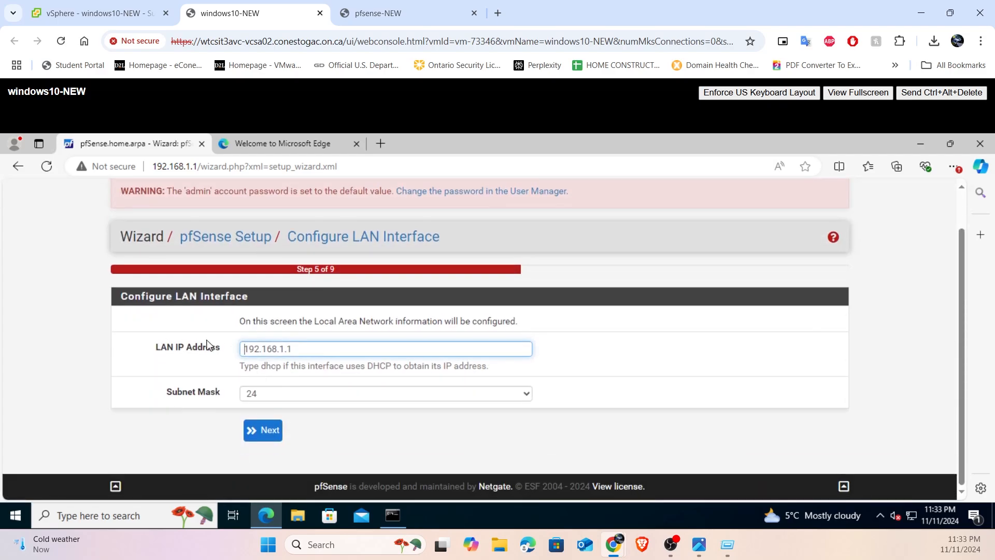
{"action": "left_click", "coordinate": [265, 430]}
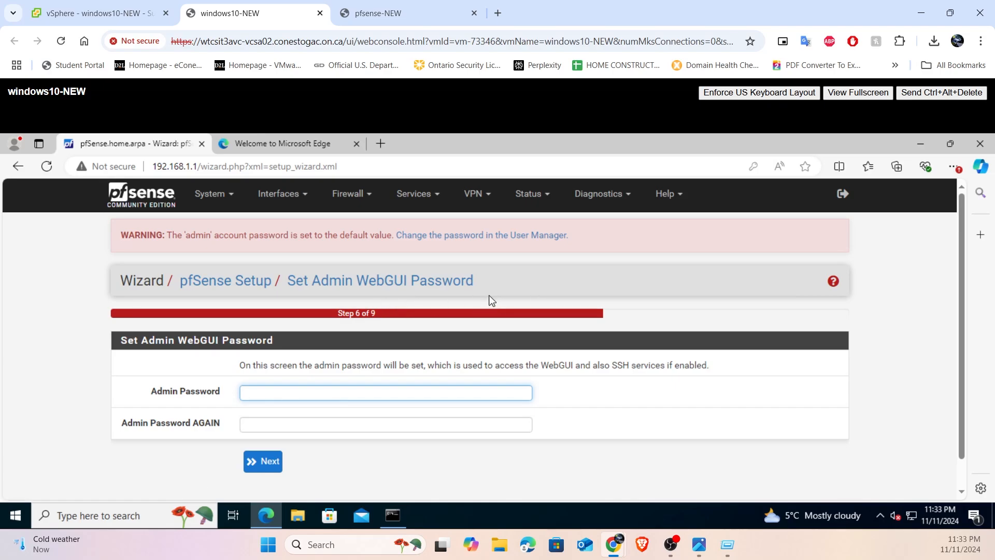
- Advance past the admin password page to reload pfSense with the new changes, and redisplay the menu in the pfsense-NEW console
{"action": "left_click", "coordinate": [264, 466]}
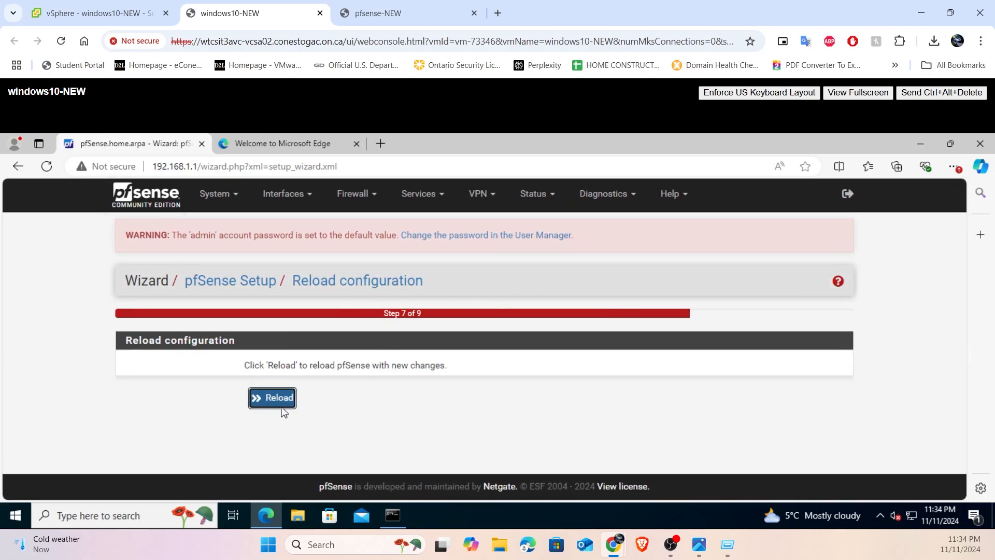
{"action": "left_click", "coordinate": [275, 400]}
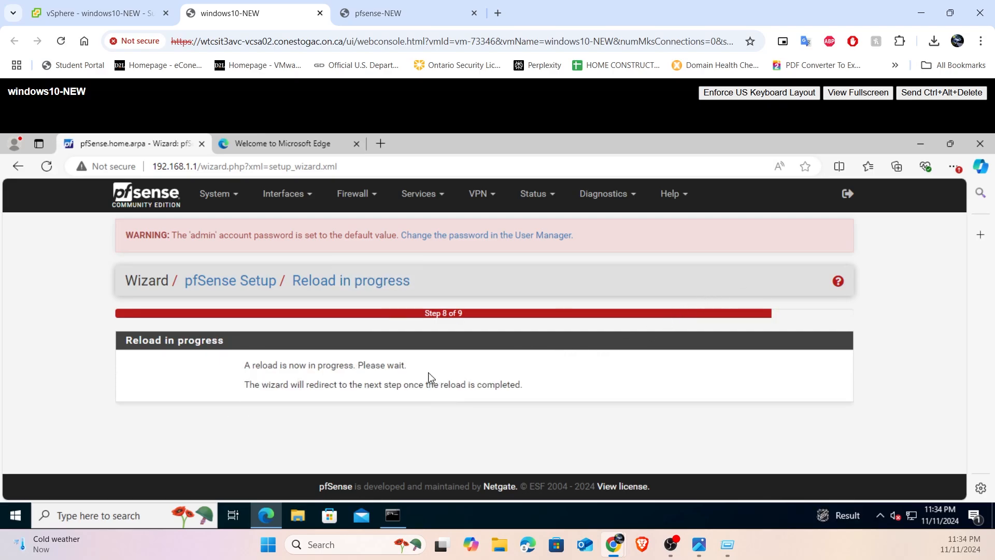
{"action": "left_click", "coordinate": [409, 13]}
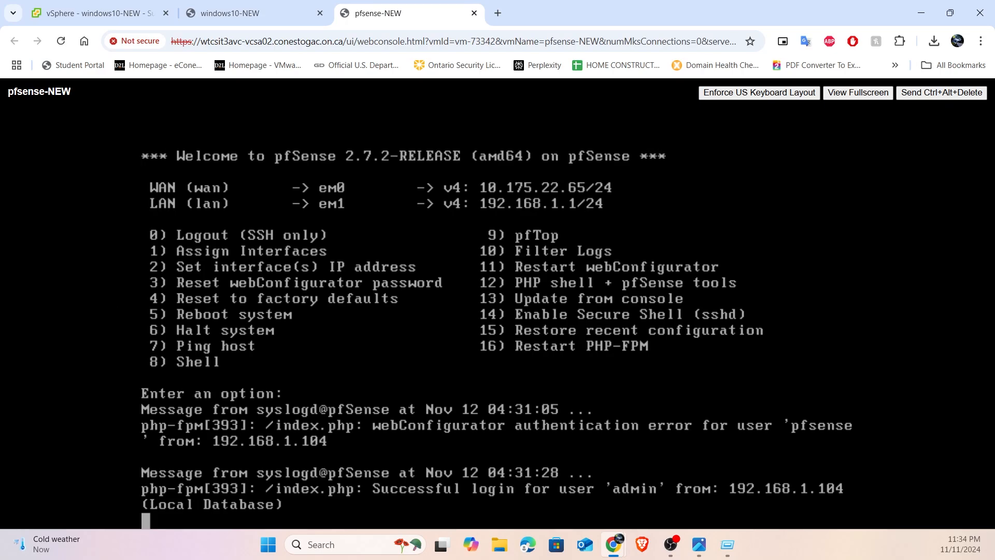
{"action": "key", "text": "Return"}
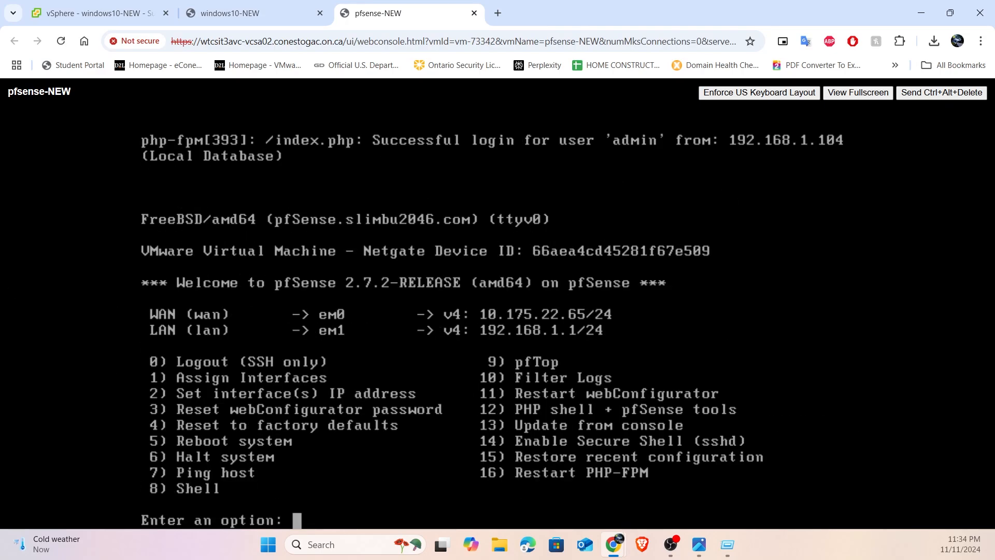
- Finish the completed wizard in the windows10-NEW console, accept the copyright and trademark notices, and dismiss the survey message
{"action": "left_click", "coordinate": [251, 9]}
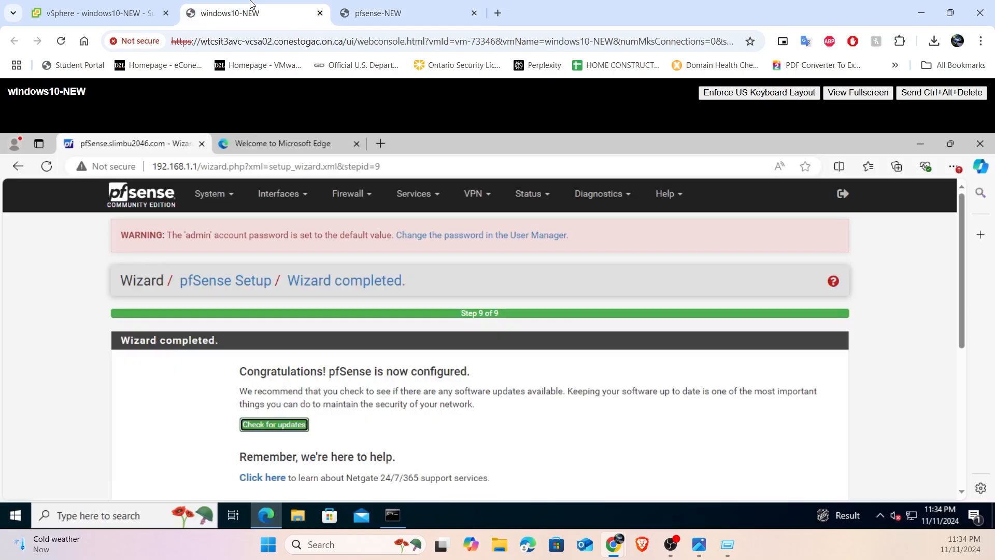
{"action": "scroll", "coordinate": [305, 288], "scroll_direction": "down", "scroll_amount": 3}
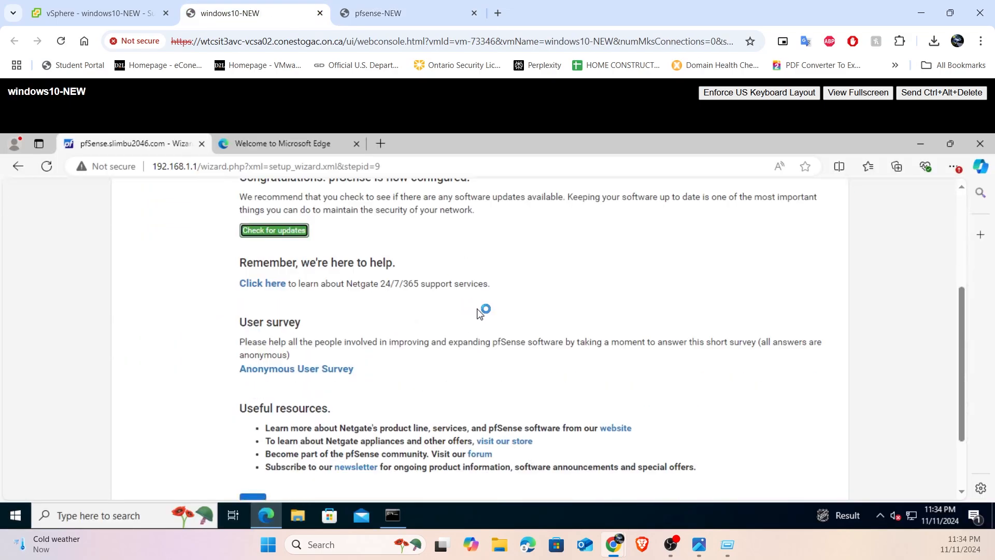
{"action": "scroll", "coordinate": [408, 326], "scroll_direction": "down", "scroll_amount": 2}
{"action": "left_click", "coordinate": [254, 414]}
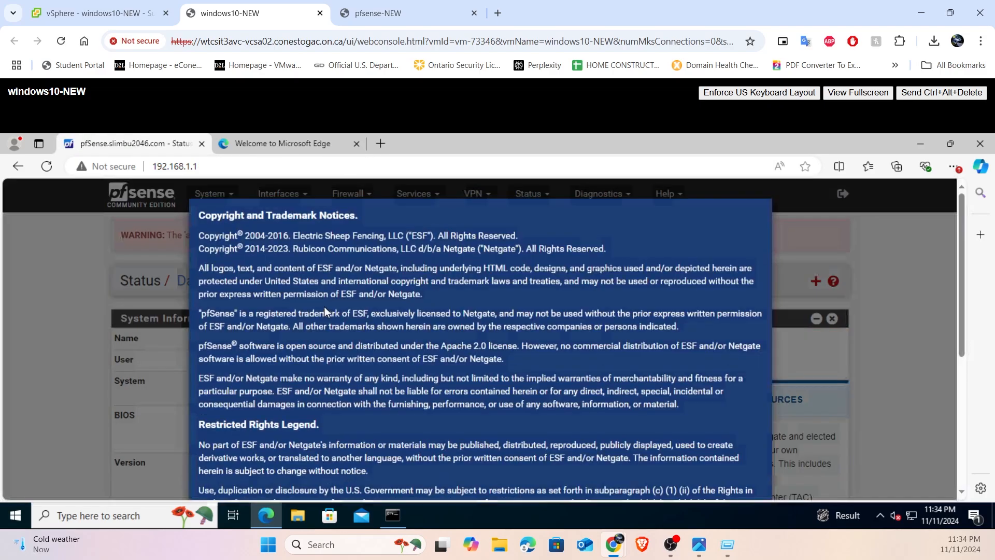
{"action": "scroll", "coordinate": [356, 302], "scroll_direction": "down", "scroll_amount": 1}
{"action": "scroll", "coordinate": [356, 301], "scroll_direction": "down", "scroll_amount": 4}
{"action": "scroll", "coordinate": [752, 469], "scroll_direction": "up", "scroll_amount": 1}
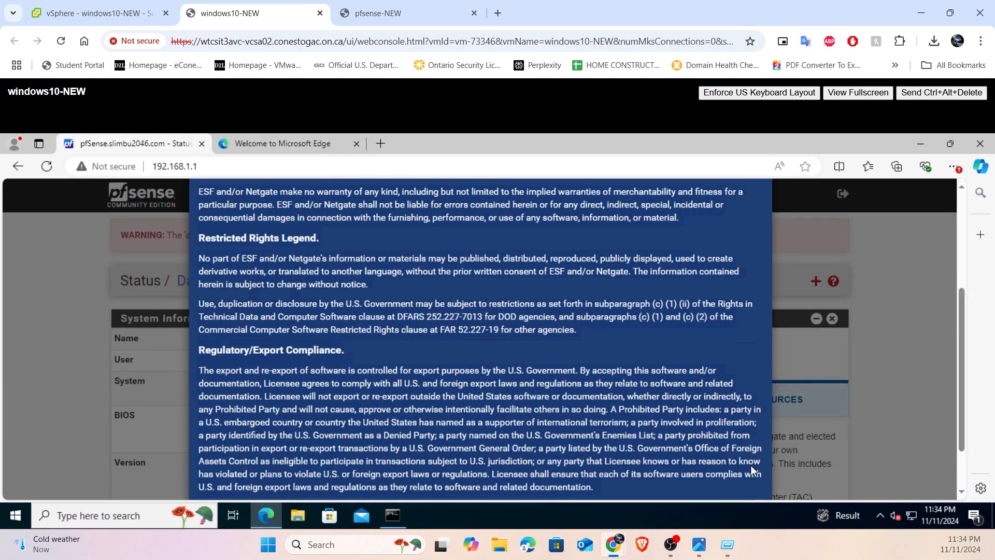
{"action": "scroll", "coordinate": [707, 424], "scroll_direction": "down", "scroll_amount": 1}
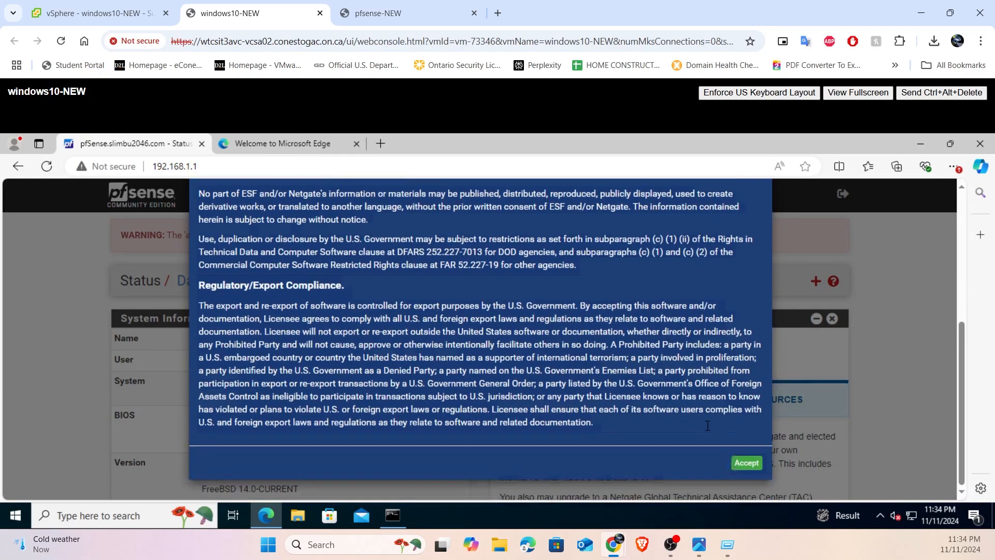
{"action": "left_click", "coordinate": [741, 462]}
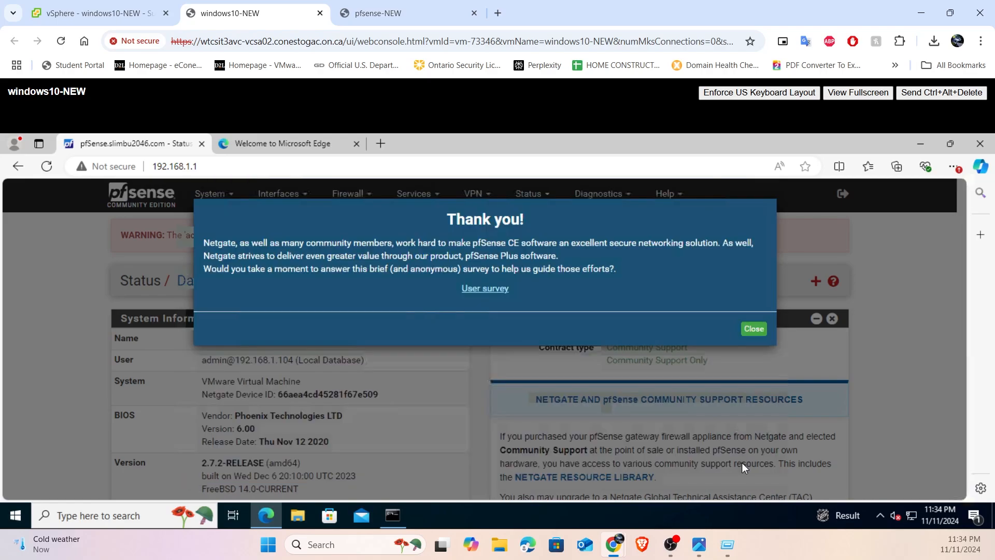
{"action": "left_click", "coordinate": [766, 332]}
- Review the interface addresses in the pfsense-NEW console and the System Information on the pfSense dashboard
{"action": "left_click", "coordinate": [383, 13]}
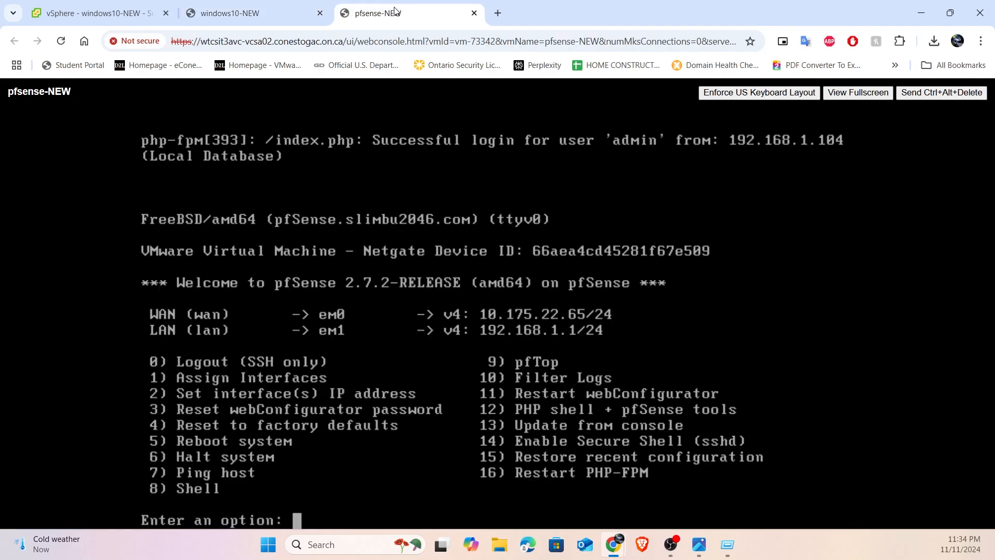
{"action": "left_click", "coordinate": [298, 4]}
{"action": "scroll", "coordinate": [379, 280], "scroll_direction": "down", "scroll_amount": 1}
{"action": "scroll", "coordinate": [381, 293], "scroll_direction": "up", "scroll_amount": 1}
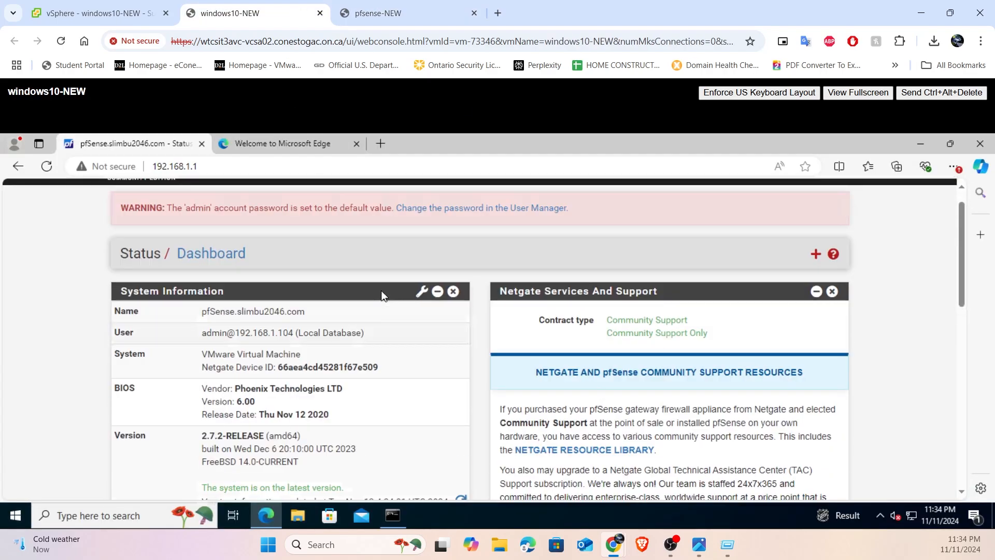
{"action": "scroll", "coordinate": [382, 295], "scroll_direction": "up", "scroll_amount": 1}
{"action": "left_click", "coordinate": [383, 13]}
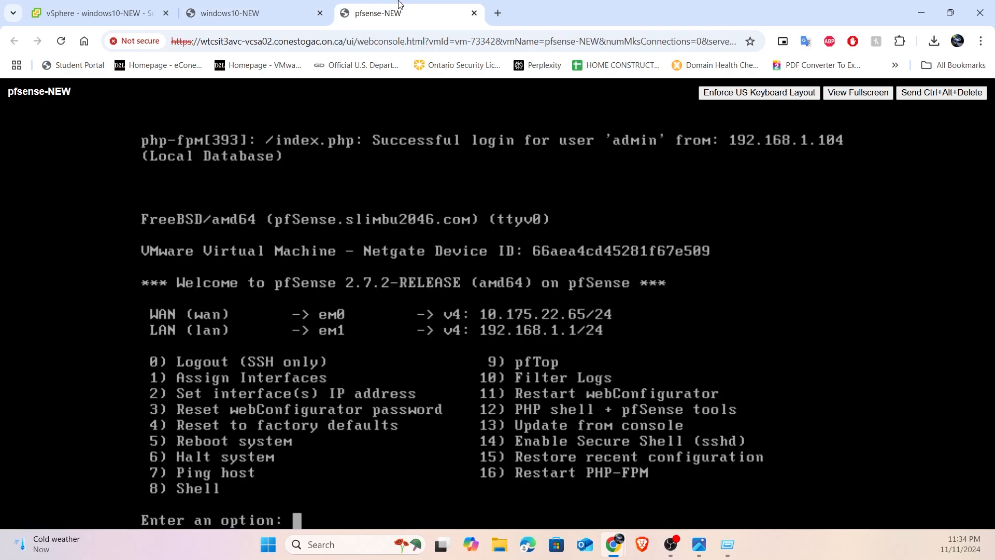
{"action": "left_click", "coordinate": [258, 4]}
{"action": "left_click", "coordinate": [110, 4]}
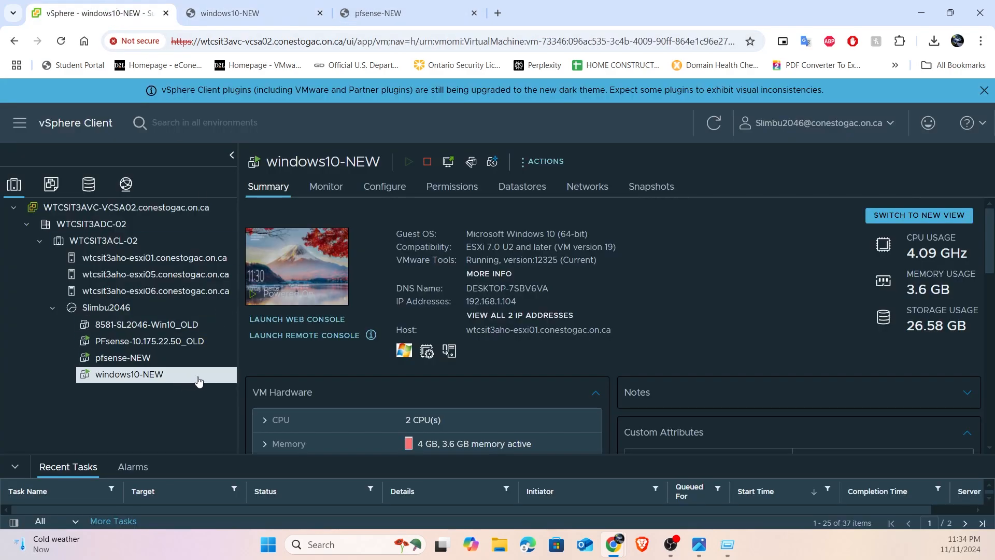
{"action": "left_click", "coordinate": [276, 320]}
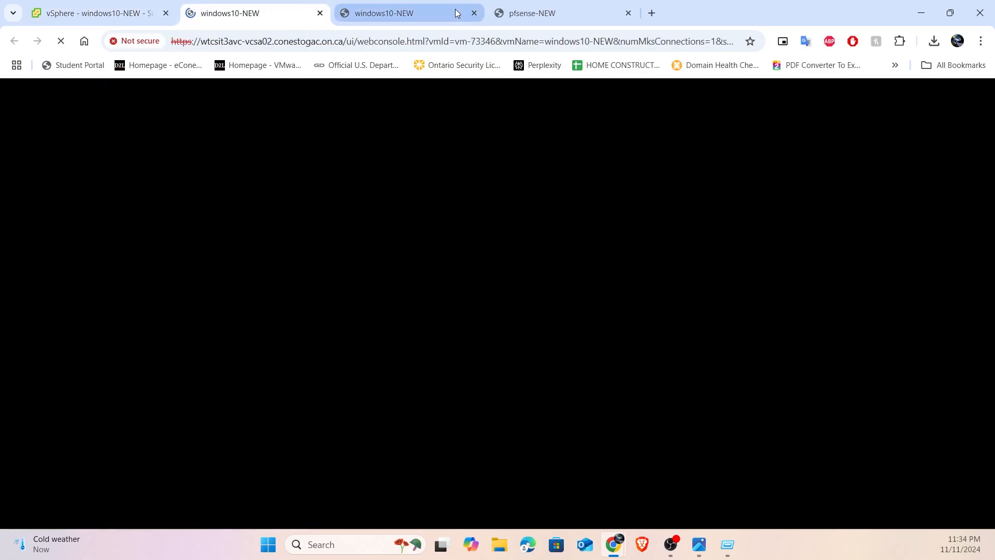
{"action": "left_click", "coordinate": [455, 8]}
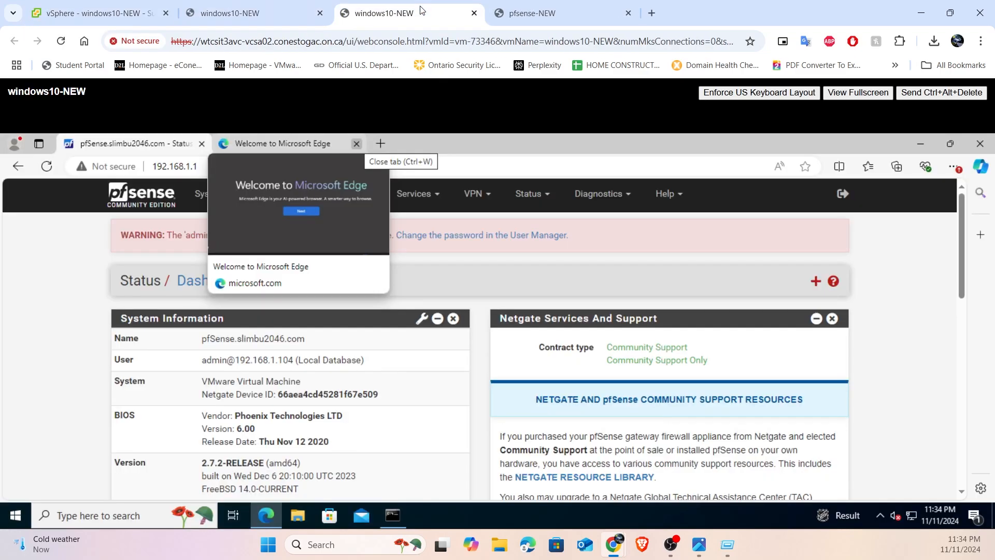
{"action": "left_click", "coordinate": [320, 14]}
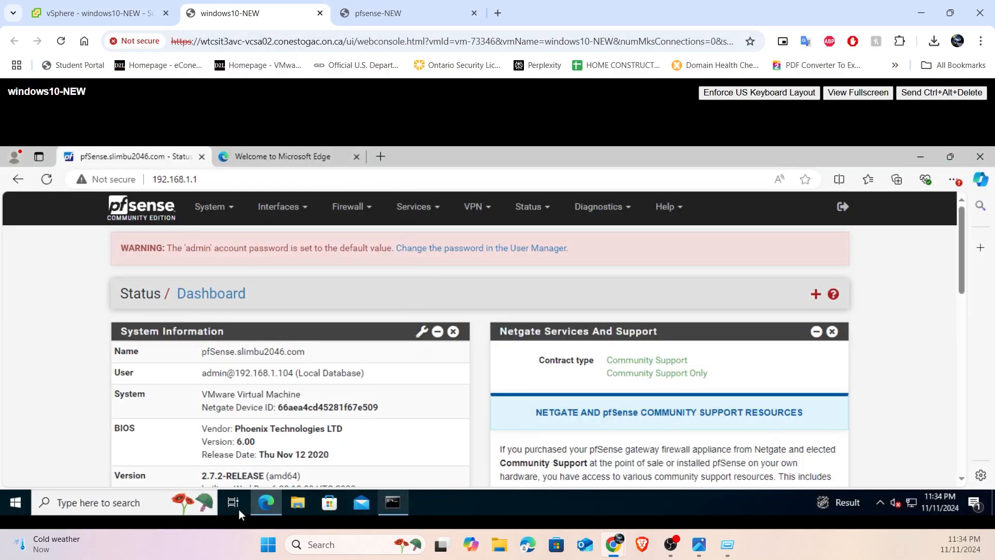
- Open a new Command Prompt window in the Windows 10 VM, run ipconfig, and check the IPv4 address
{"action": "right_click", "coordinate": [393, 502]}
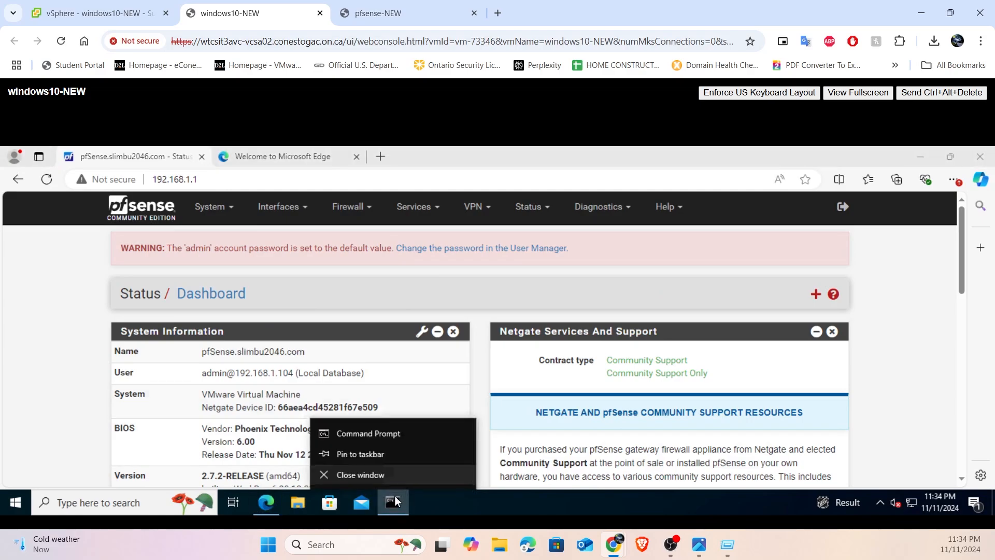
{"action": "left_click", "coordinate": [388, 432]}
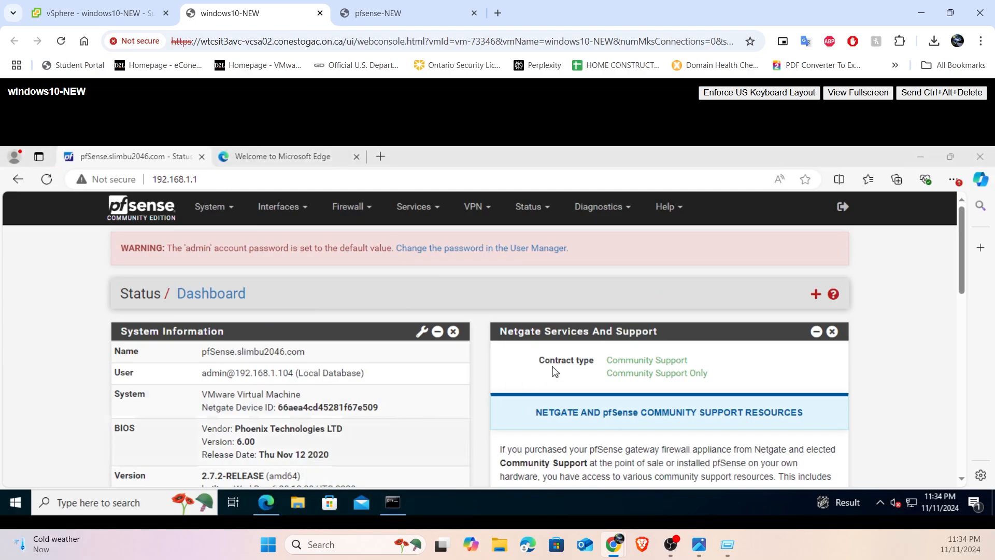
{"action": "left_click", "coordinate": [355, 285]}
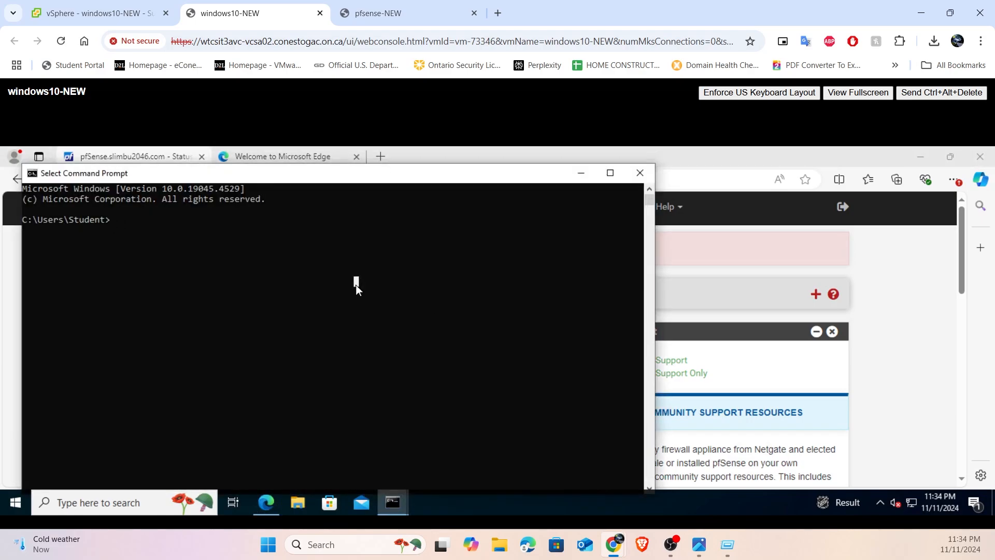
{"action": "type", "text": "ipcoi"}
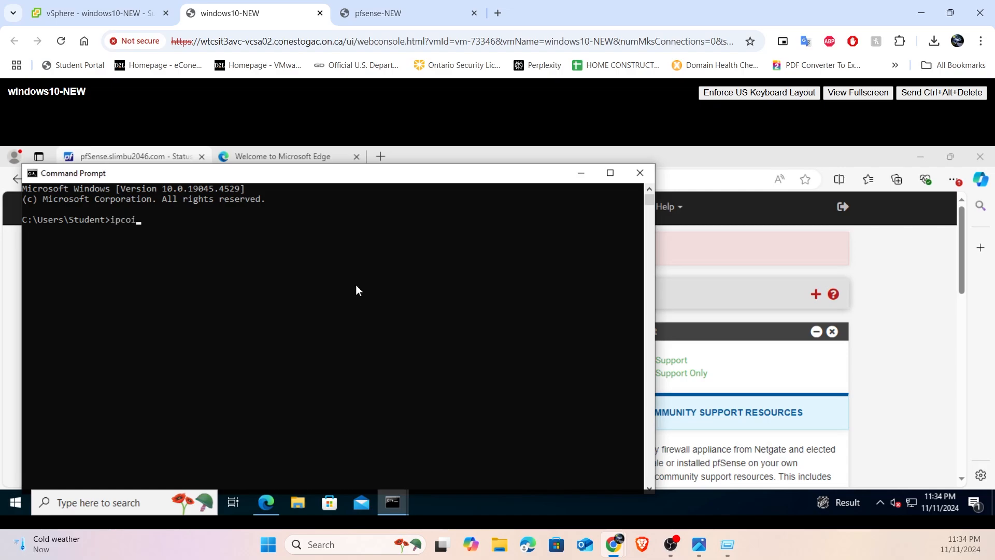
{"action": "key", "text": "BackSpace"}
{"action": "type", "text": "nfig"}
{"action": "key", "text": "Return"}
{"action": "left_click_drag", "start_coordinate": [221, 311], "coordinate": [301, 316]}
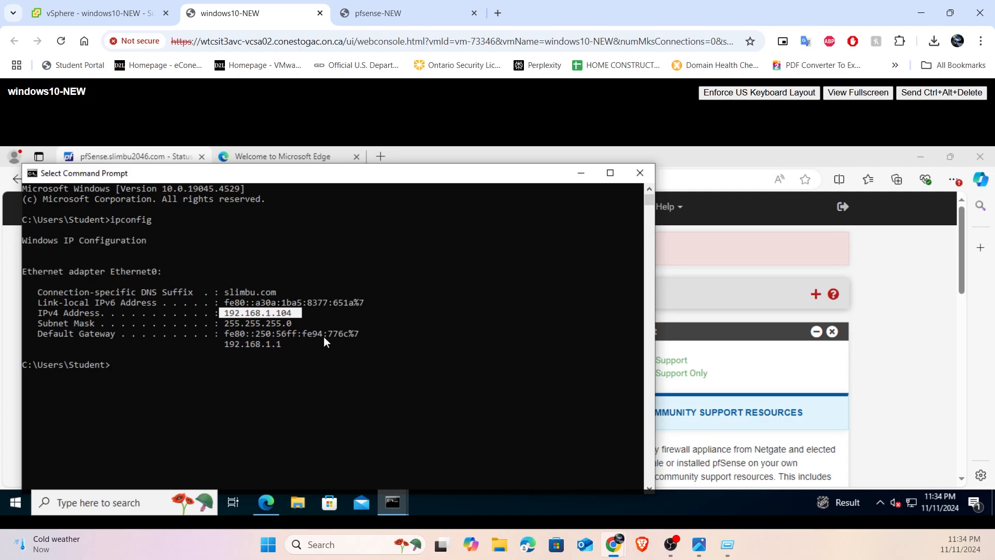
- Search Windows for the Remote Desktop settings, enable Remote Desktop on the Windows 10 VM with confirmation, and close Settings
{"action": "left_click", "coordinate": [19, 503]}
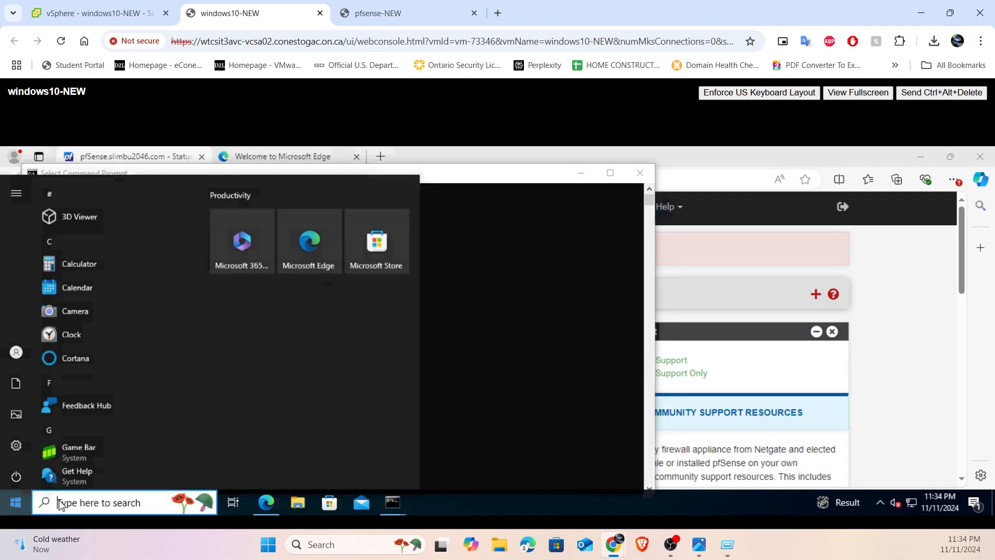
{"action": "type", "text": "remote"}
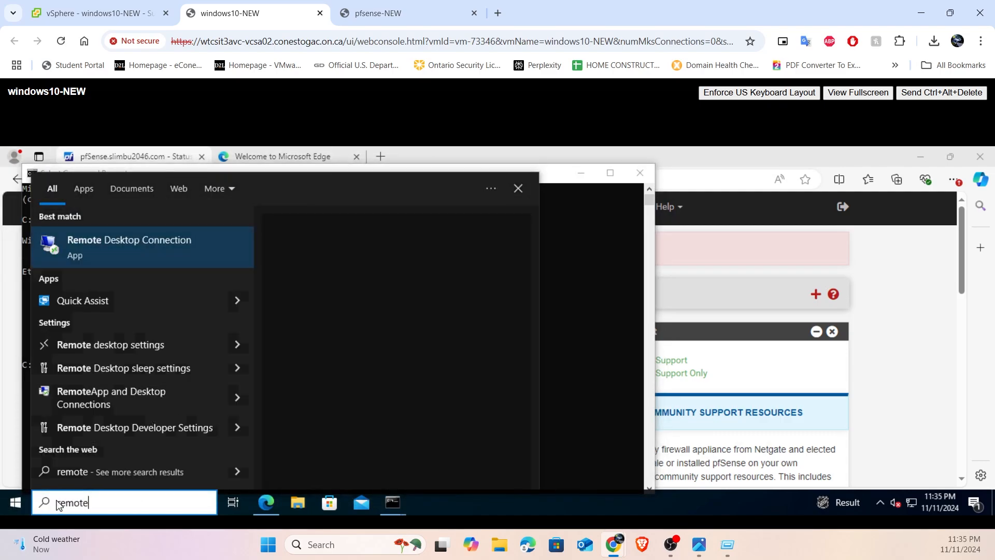
{"action": "key", "text": "Down"}
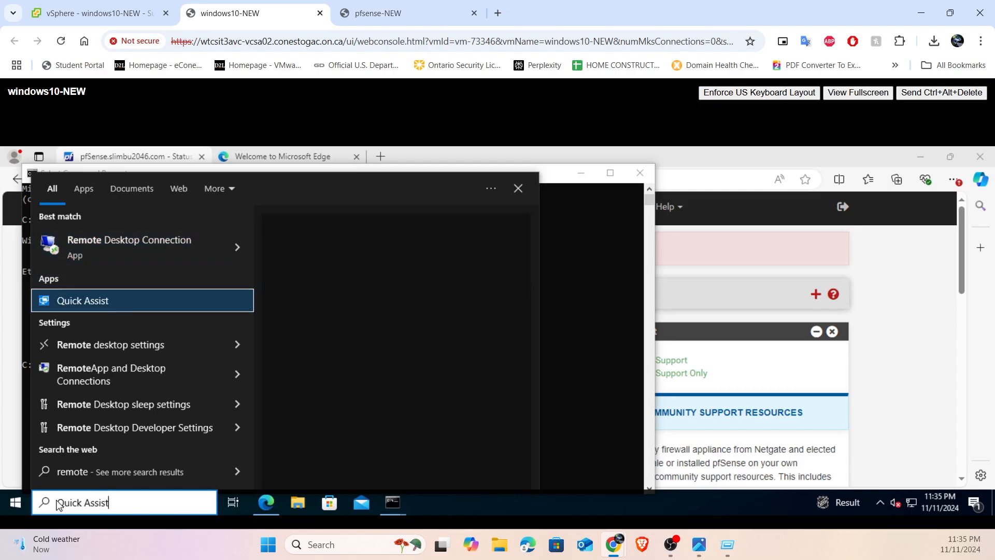
{"action": "key", "text": "Down"}
{"action": "key", "text": "Return"}
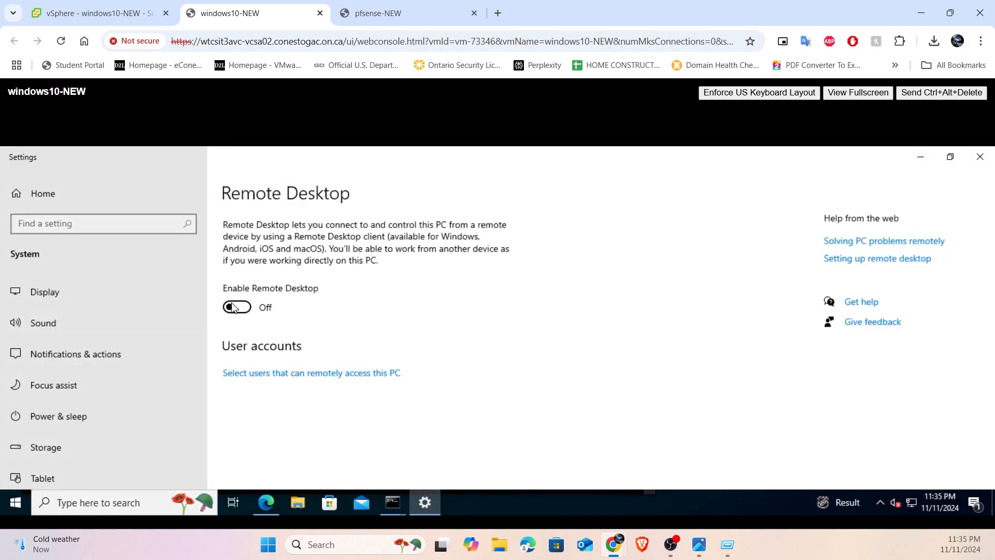
{"action": "left_click", "coordinate": [229, 306]}
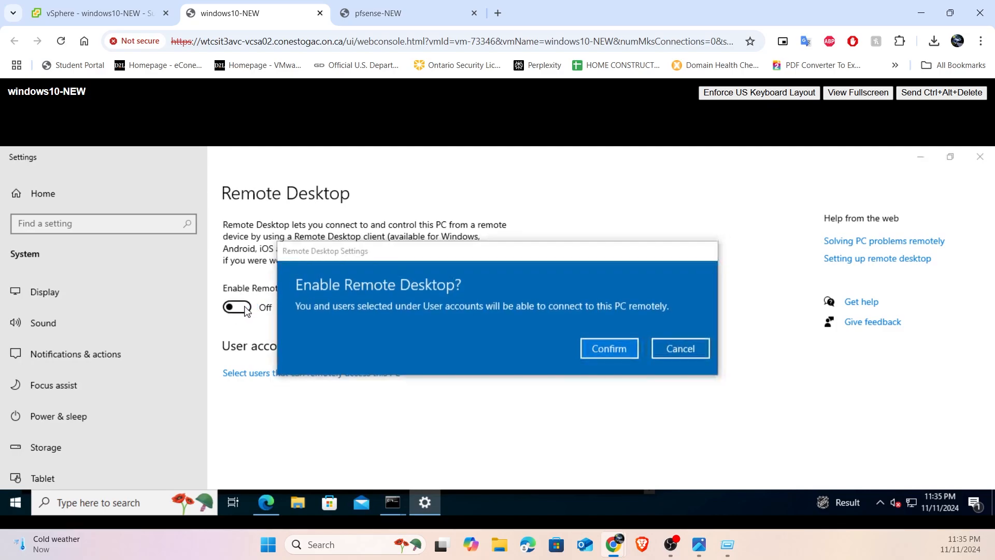
{"action": "left_click", "coordinate": [609, 346]}
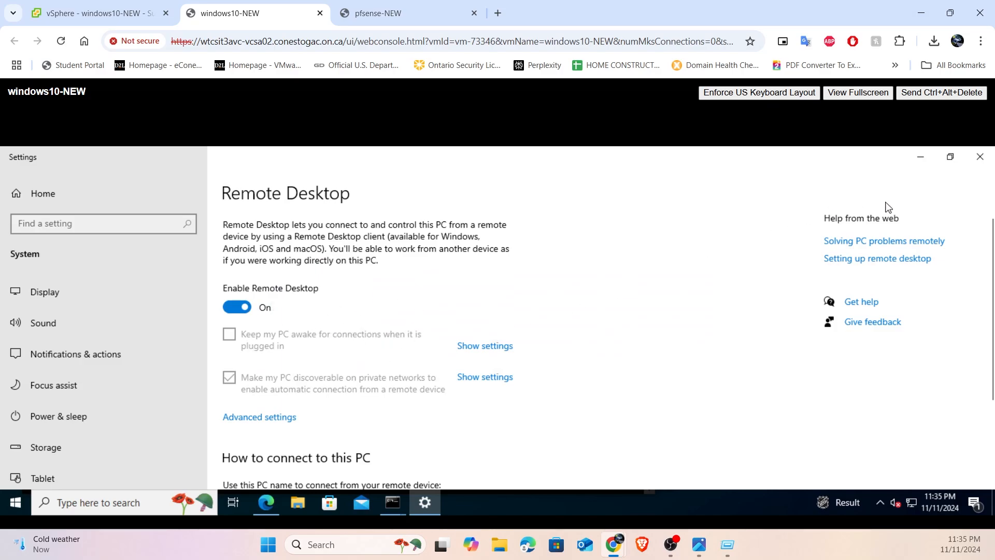
{"action": "left_click", "coordinate": [980, 156]}
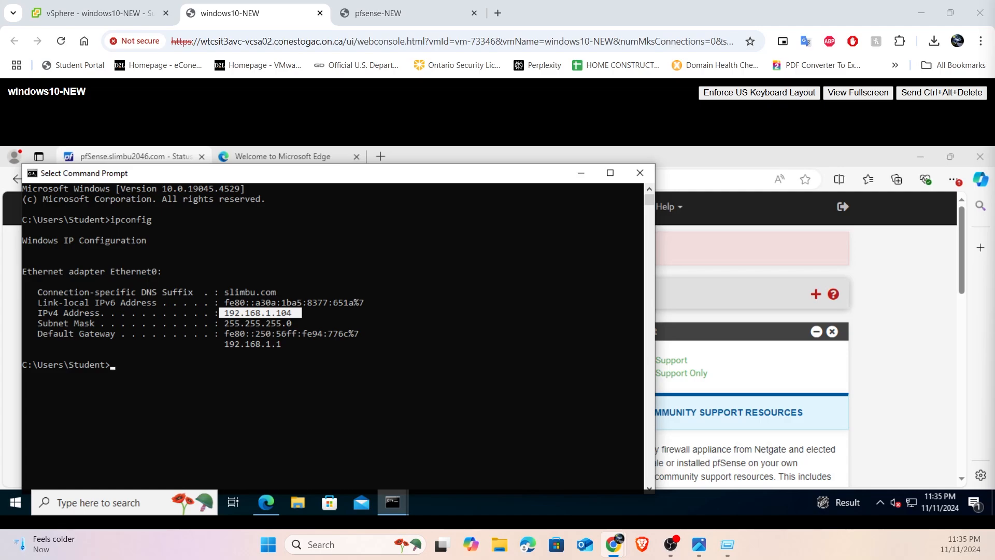
- Compare the PC address in the pfsense-diagram-bare.png network diagram with the IPv4 address in the windows10-NEW Command Prompt
{"action": "left_click", "coordinate": [699, 550]}
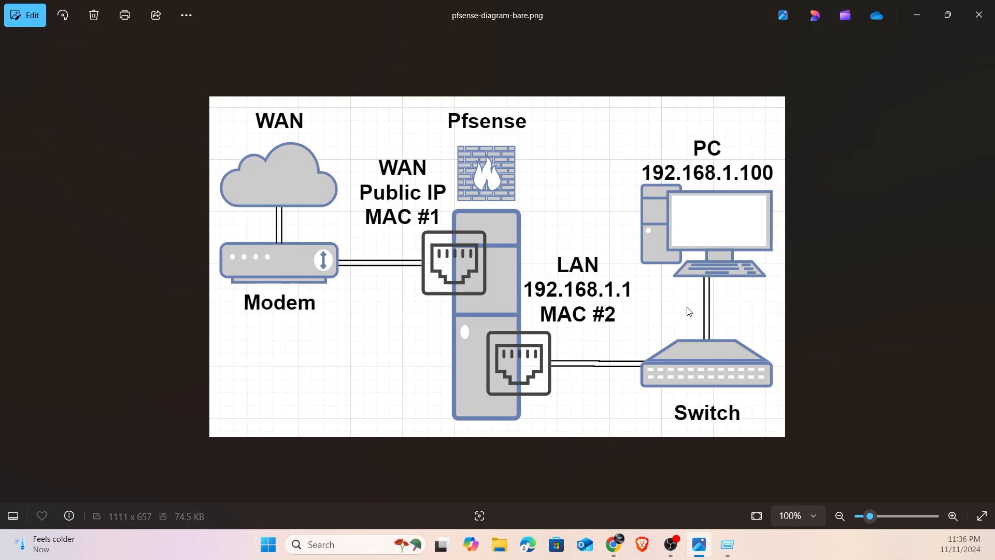
{"action": "mouse_move", "coordinate": [623, 547]}
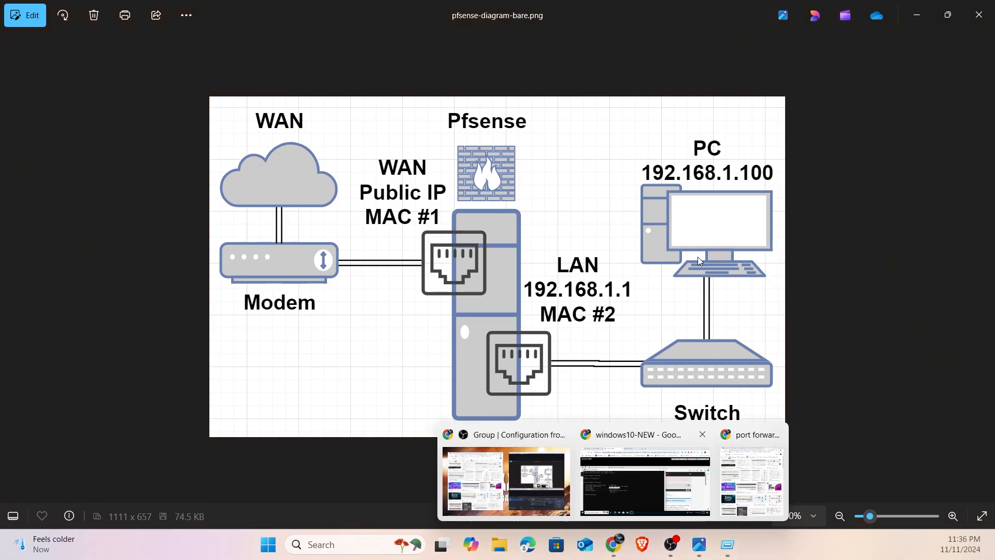
{"action": "left_click", "coordinate": [617, 476]}
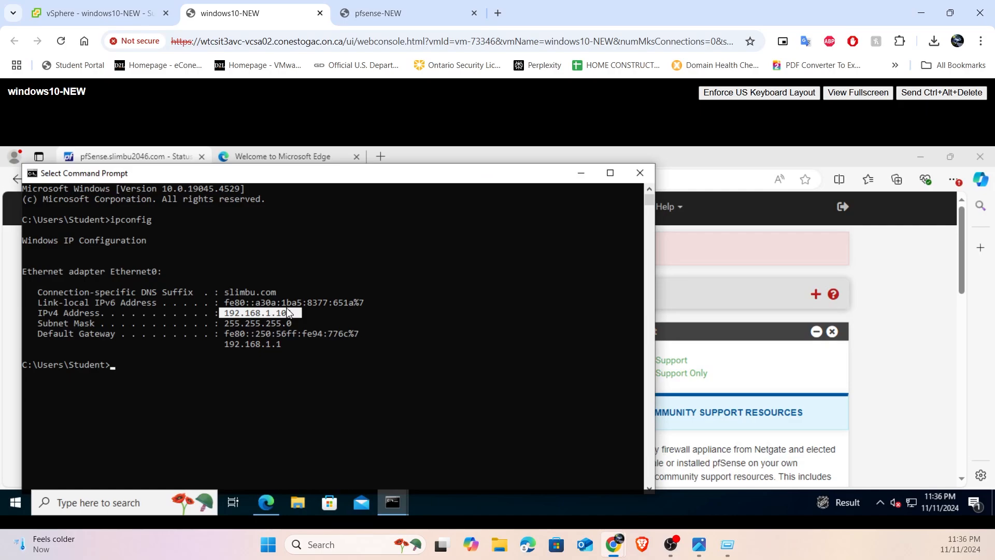
{"action": "left_click_drag", "start_coordinate": [285, 313], "coordinate": [299, 313]}
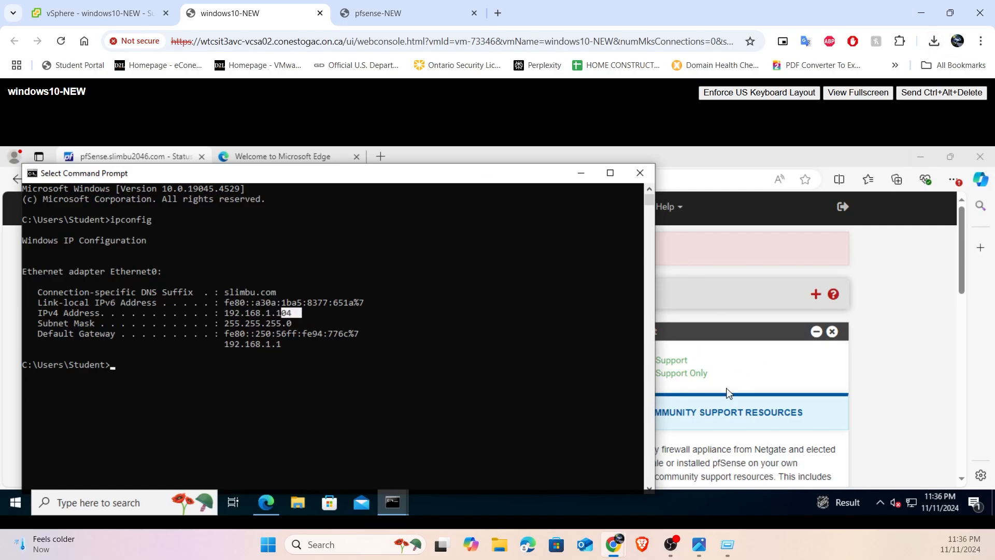
{"action": "mouse_move", "coordinate": [701, 542]}
{"action": "left_click", "coordinate": [697, 495]}
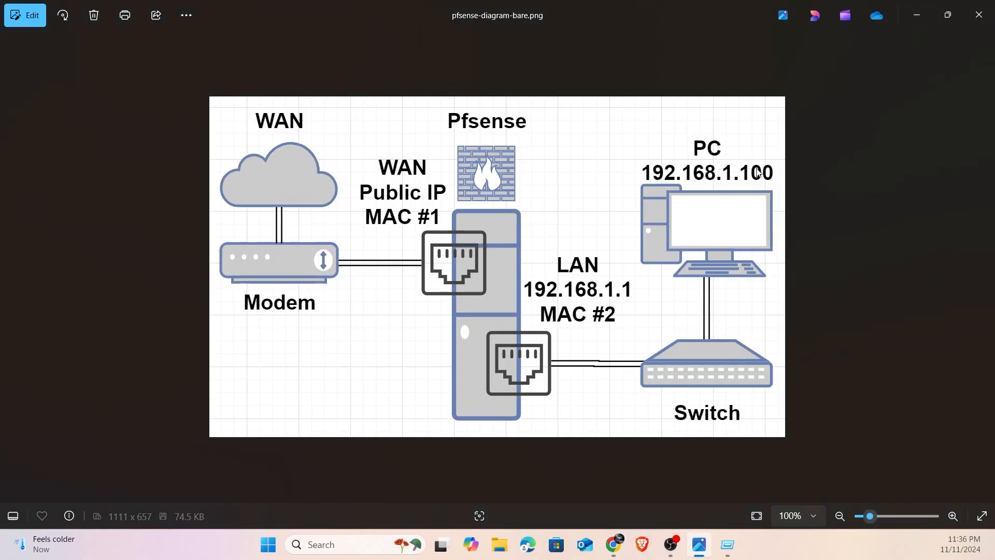
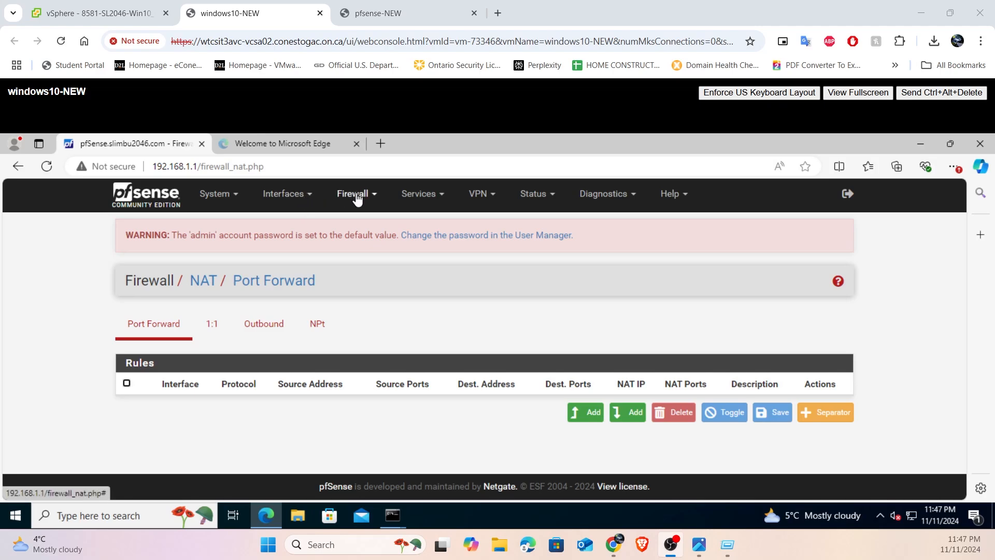
- Open the pfSense NAT port forward rules and add a new rule at the start of the list
{"action": "left_click", "coordinate": [354, 195]}
{"action": "left_click", "coordinate": [351, 250]}
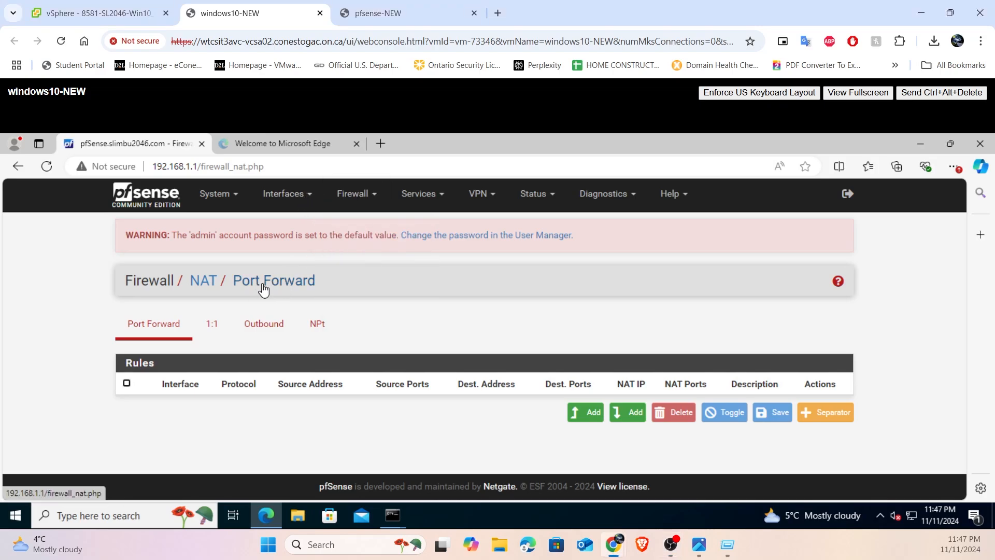
{"action": "left_click", "coordinate": [146, 329]}
{"action": "left_click", "coordinate": [595, 421]}
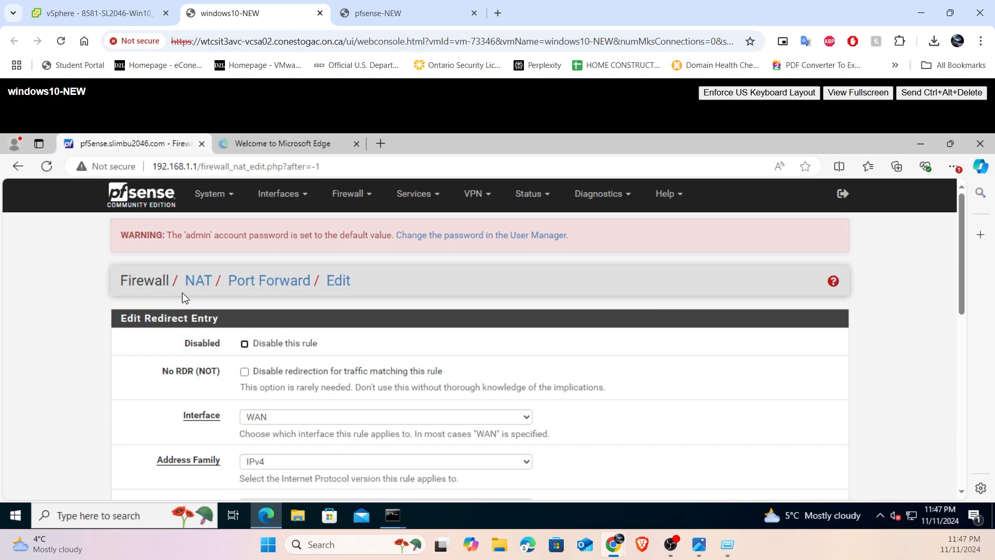
- Set the protocol of the new port forward rule on the WAN interface to TCP/UDP
{"action": "scroll", "coordinate": [182, 298], "scroll_direction": "down", "scroll_amount": 1}
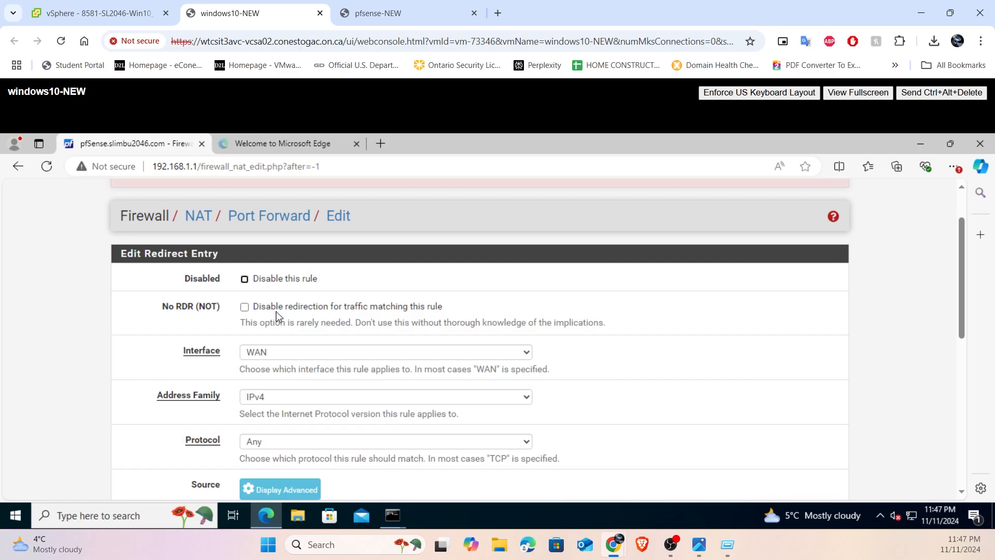
{"action": "left_click_drag", "start_coordinate": [194, 351], "coordinate": [351, 361]}
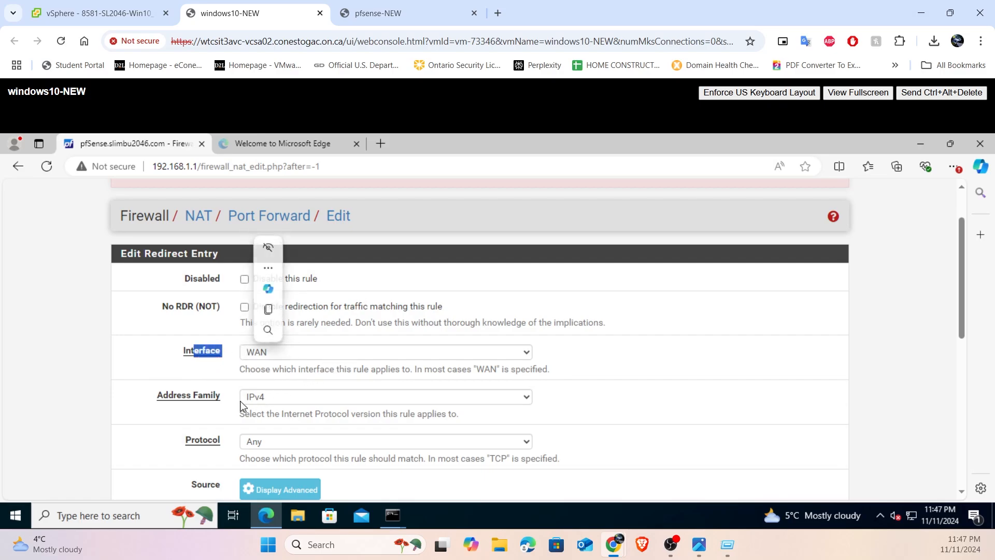
{"action": "left_click", "coordinate": [300, 441]}
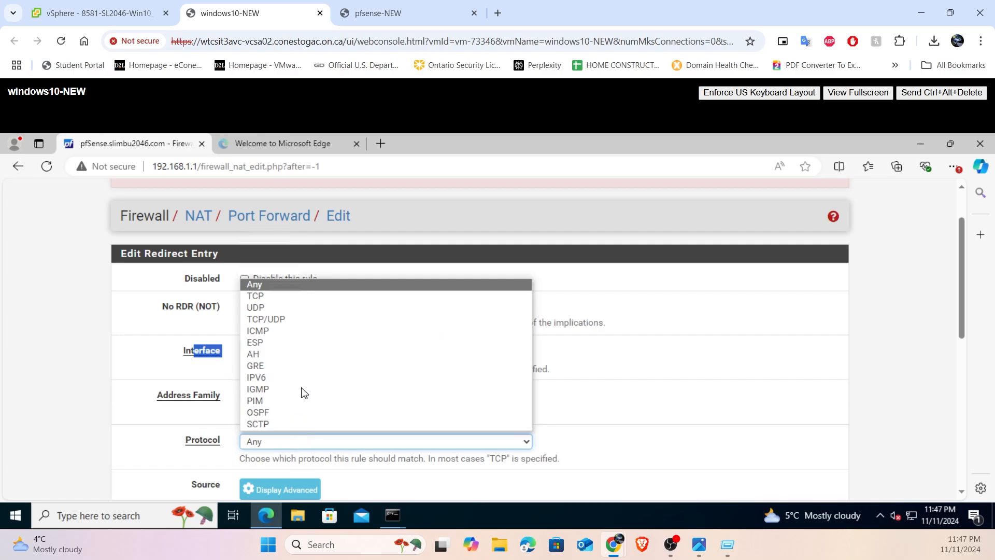
{"action": "left_click", "coordinate": [301, 319]}
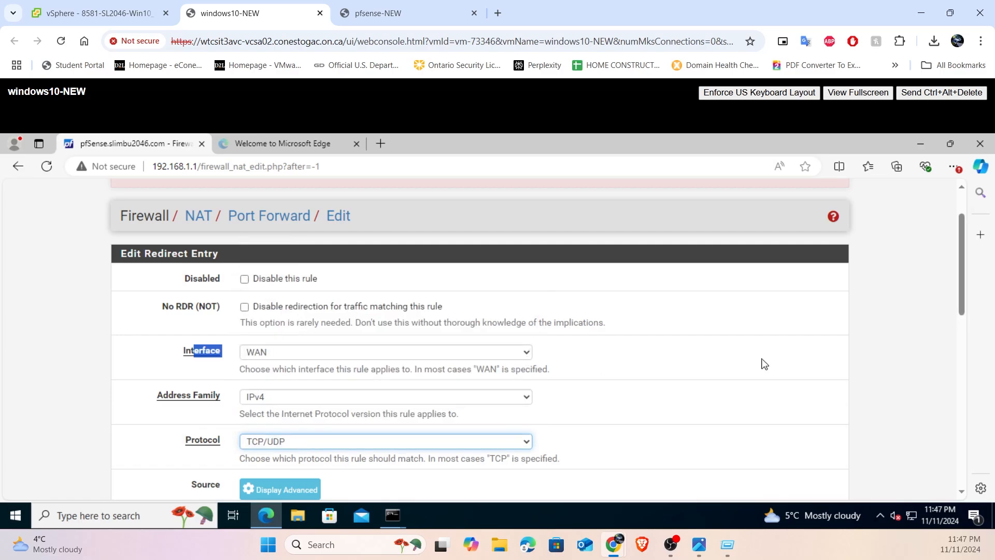
- Set the rule's destination port range to custom port 4000 for both the from and to ports
{"action": "scroll", "coordinate": [762, 363], "scroll_direction": "down", "scroll_amount": 1}
{"action": "scroll", "coordinate": [763, 364], "scroll_direction": "down", "scroll_amount": 1}
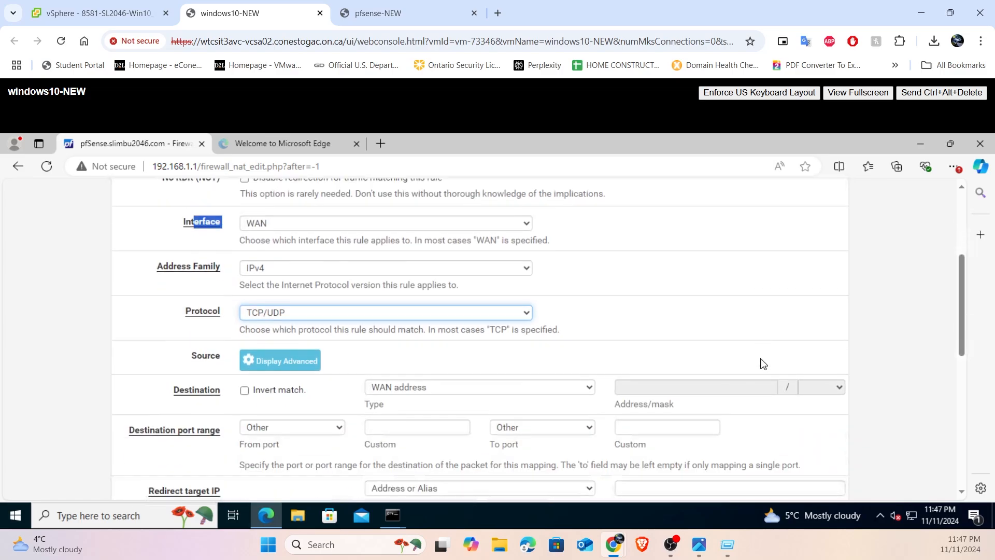
{"action": "scroll", "coordinate": [762, 363], "scroll_direction": "down", "scroll_amount": 1}
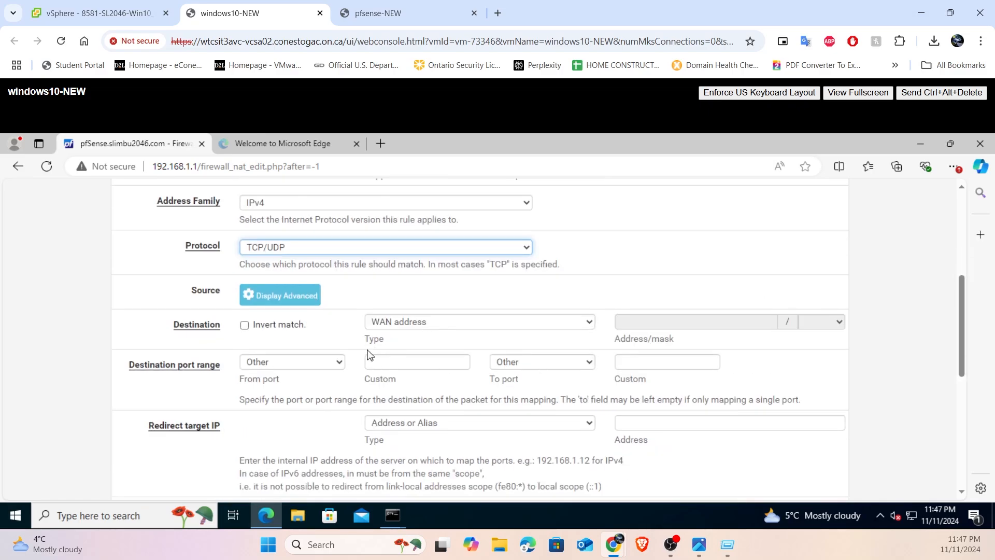
{"action": "left_click", "coordinate": [407, 363]}
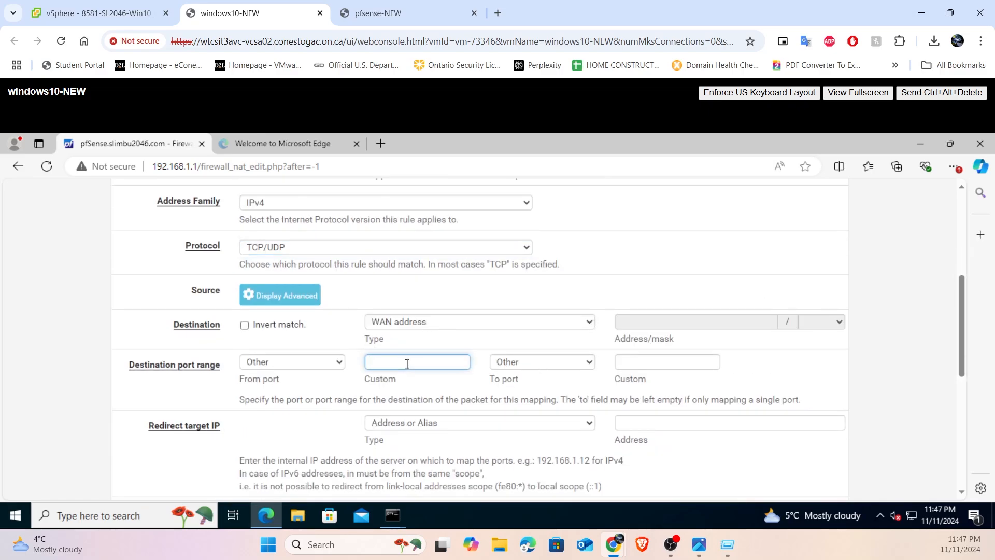
{"action": "type", "text": "4000"}
{"action": "left_click", "coordinate": [638, 366]}
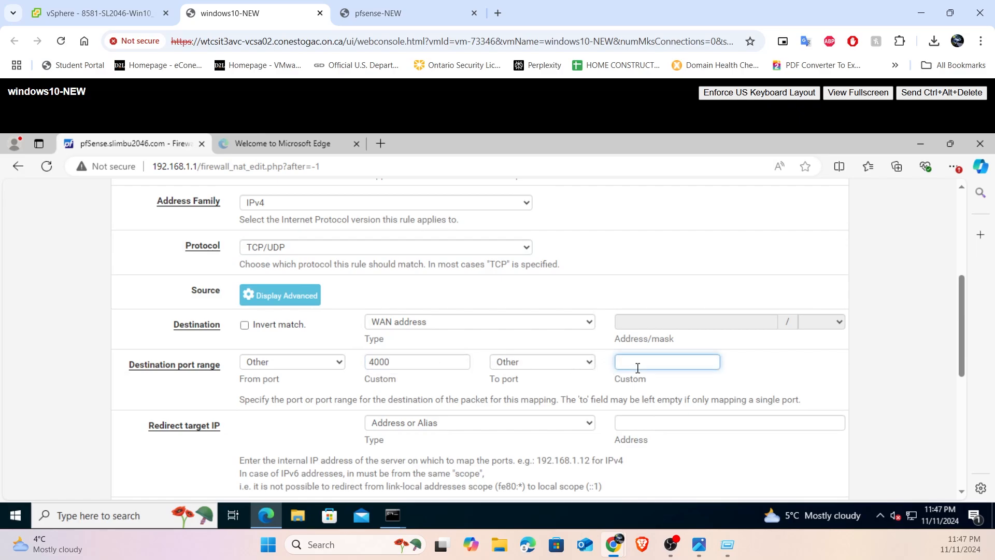
{"action": "type", "text": "4000"}
{"action": "left_click", "coordinate": [752, 369]}
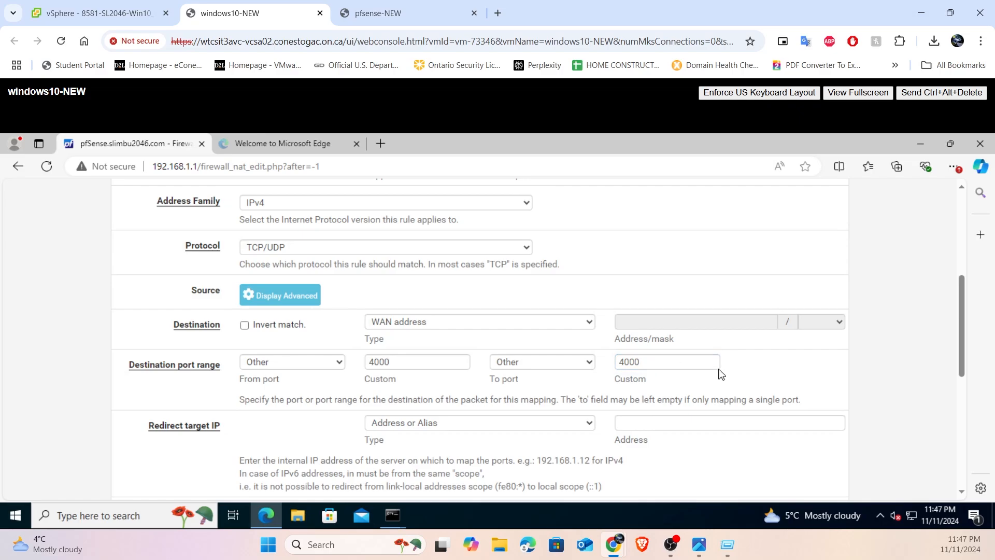
- Set the redirect target IP to 192.168.1.104 and the redirect target port to MS RDP
{"action": "left_click_drag", "start_coordinate": [154, 425], "coordinate": [233, 427]}
{"action": "left_click", "coordinate": [672, 423]}
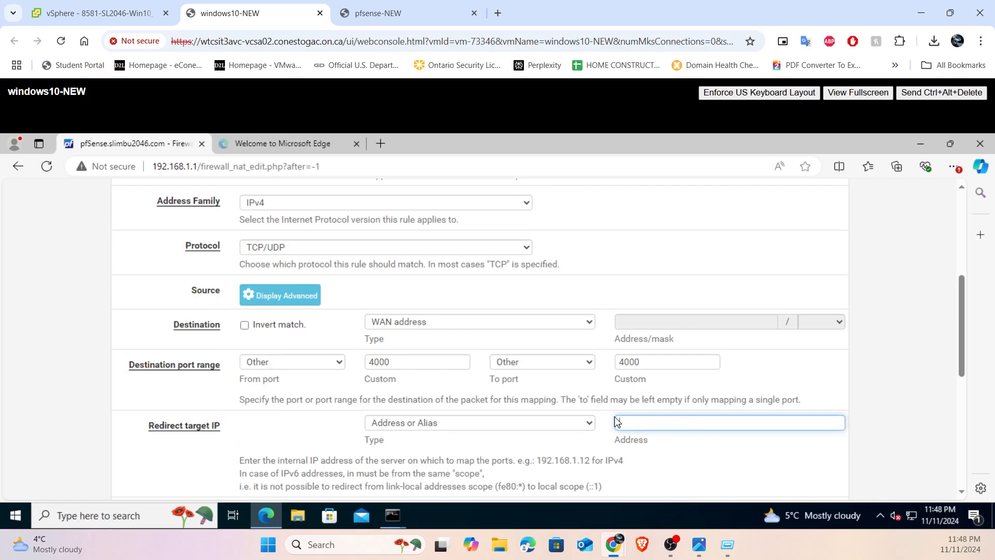
{"action": "type", "text": "192.168.1.104"}
{"action": "scroll", "coordinate": [616, 421], "scroll_direction": "down", "scroll_amount": 1}
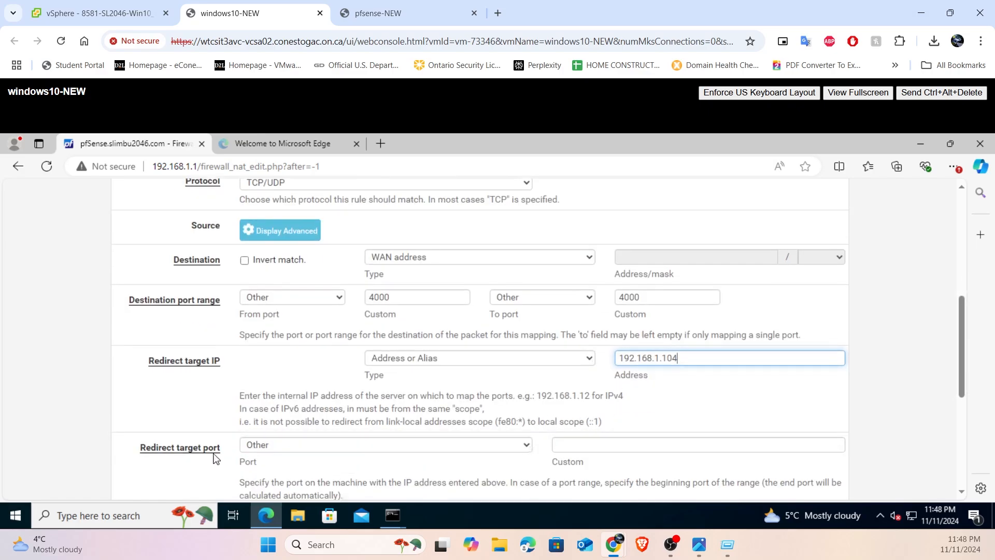
{"action": "left_click", "coordinate": [293, 444]}
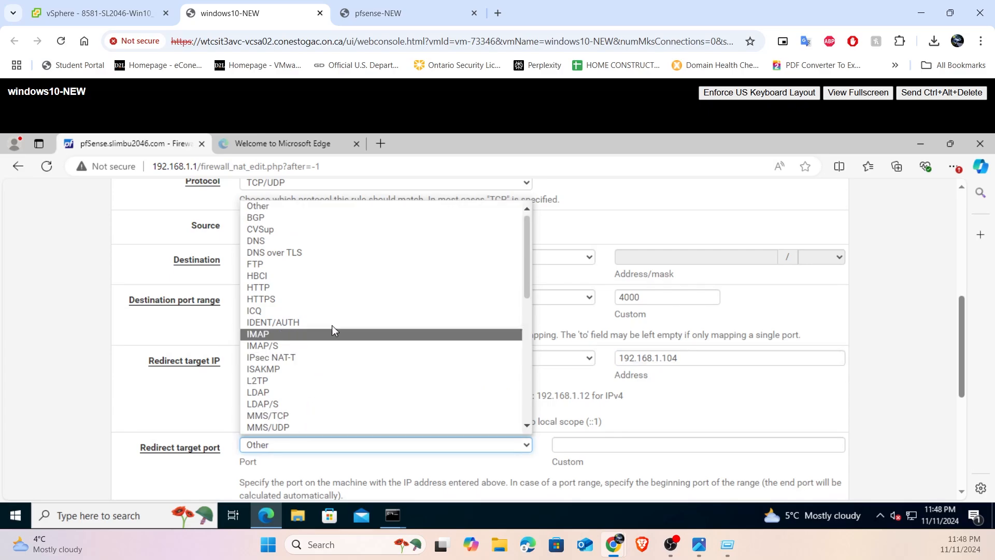
{"action": "scroll", "coordinate": [313, 363], "scroll_direction": "down", "scroll_amount": 2}
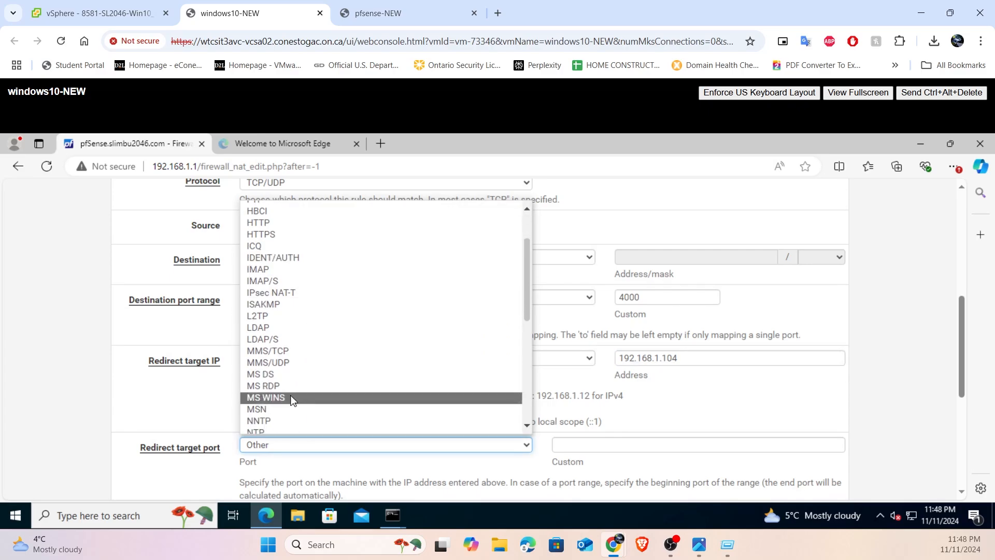
{"action": "left_click", "coordinate": [278, 386]}
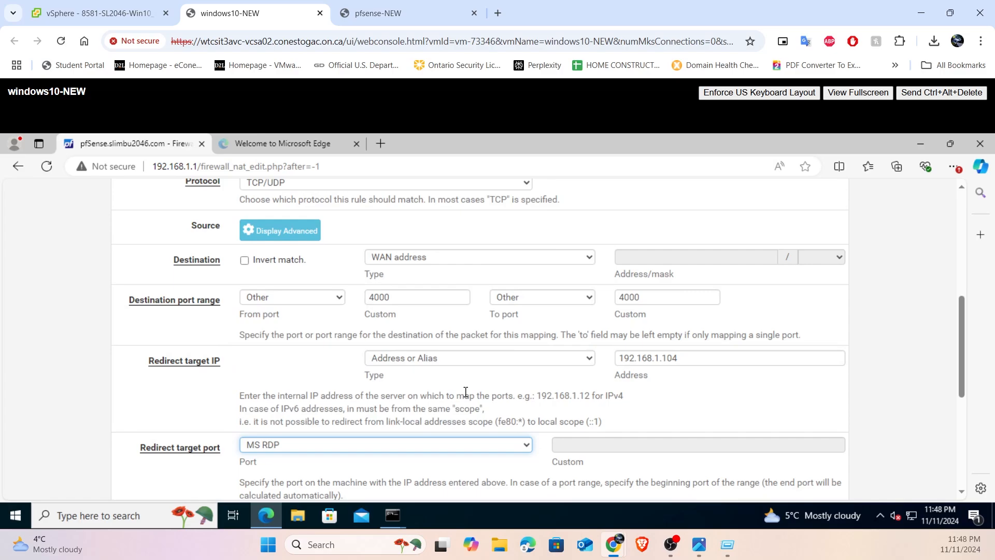
- Enter "rdp allow form WAN" as the description, check the filter rule association, and save the port forward rule
{"action": "scroll", "coordinate": [465, 392], "scroll_direction": "down", "scroll_amount": 1}
{"action": "left_click", "coordinate": [286, 471]}
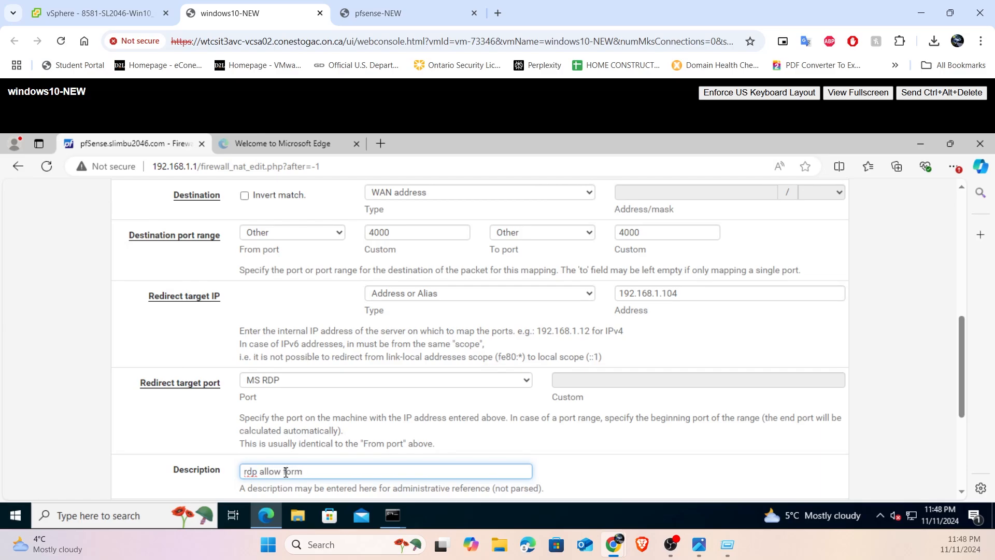
{"action": "type", "text": "rdp allow form WAN"}
{"action": "scroll", "coordinate": [285, 471], "scroll_direction": "down", "scroll_amount": 4}
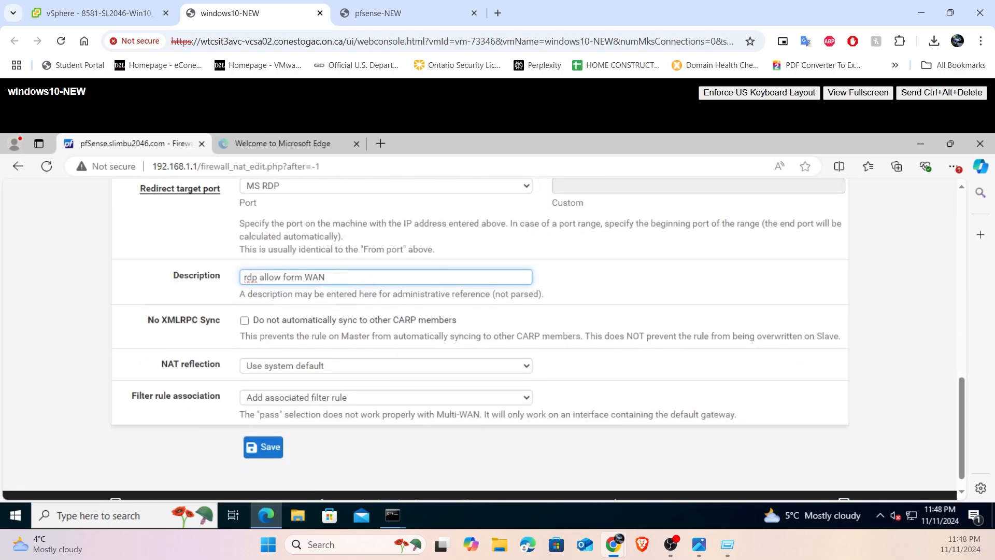
{"action": "left_click", "coordinate": [359, 399]}
{"action": "left_click", "coordinate": [600, 395]}
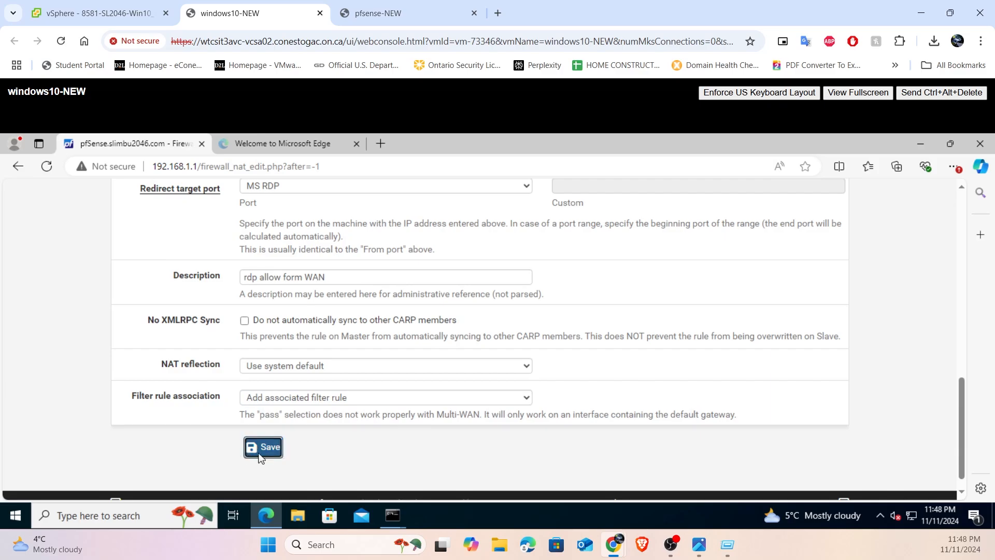
{"action": "left_click", "coordinate": [263, 448]}
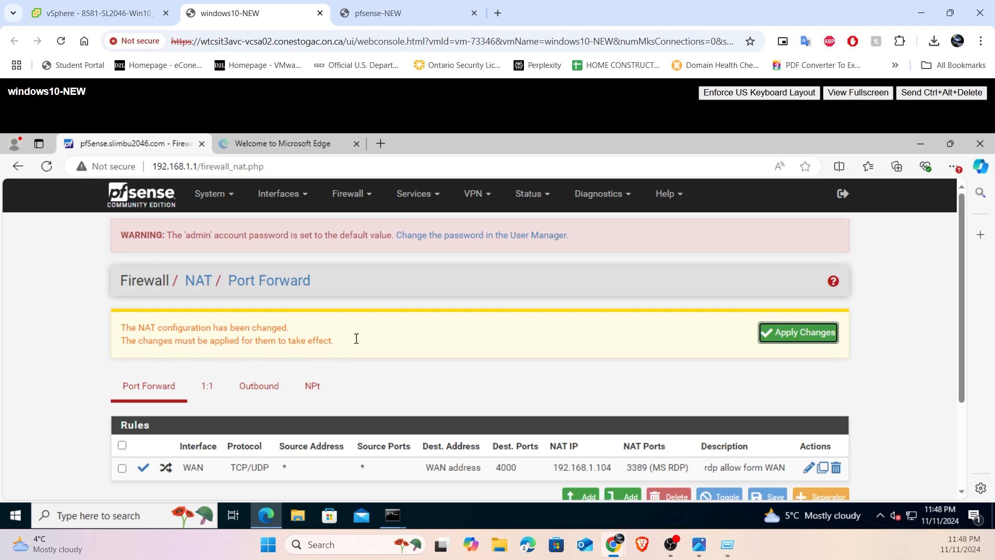
- Apply the pending NAT configuration changes and review the port forward rule in the list
{"action": "left_click", "coordinate": [793, 335]}
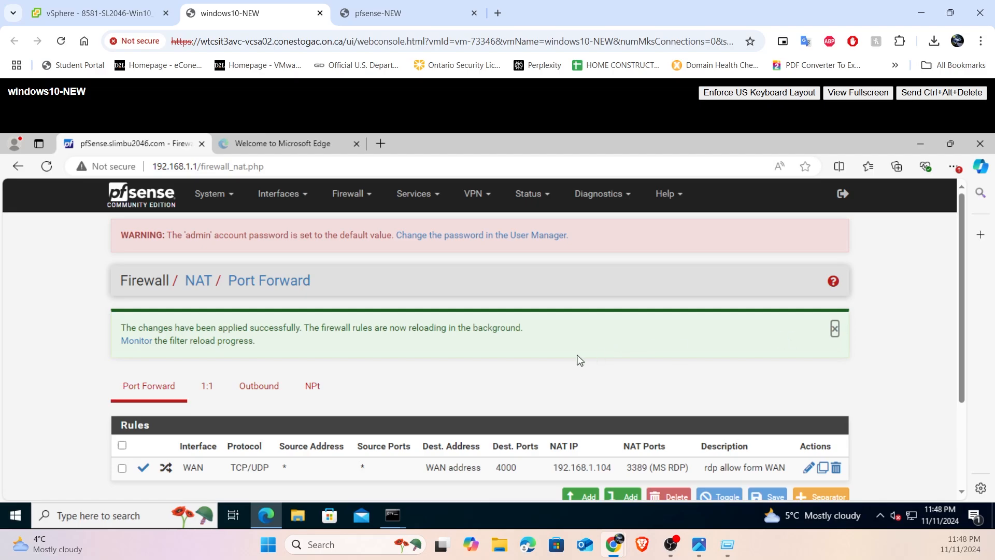
{"action": "scroll", "coordinate": [667, 380], "scroll_direction": "down", "scroll_amount": 2}
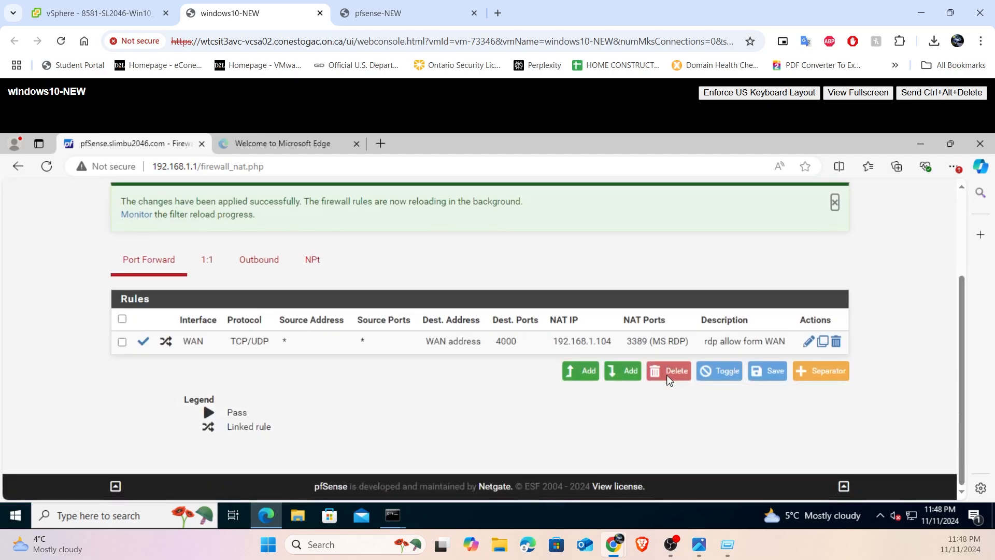
{"action": "scroll", "coordinate": [682, 374], "scroll_direction": "up", "scroll_amount": 2}
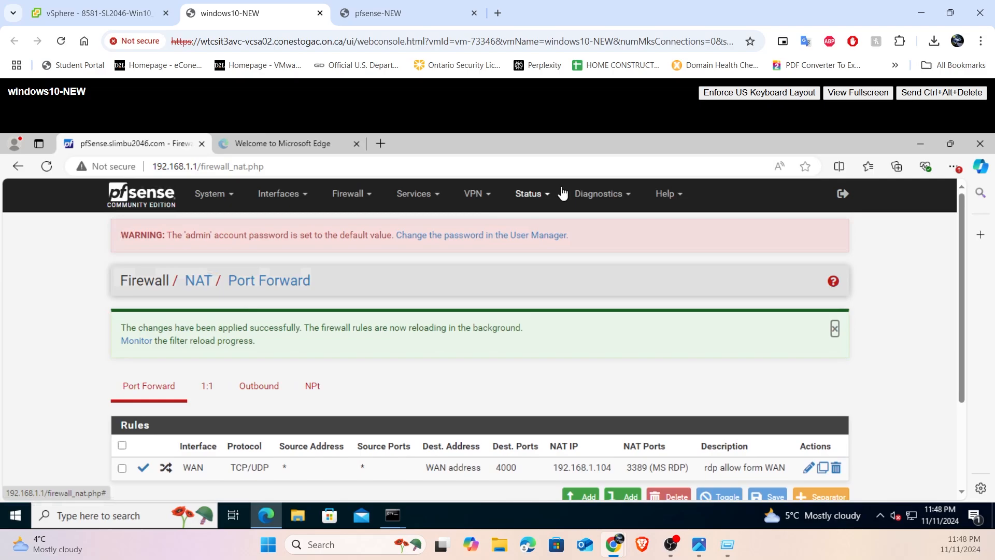
- Reboot pfSense from its web interface using the Normal reboot method, and check the startup in the pfsense-NEW console
{"action": "left_click", "coordinate": [528, 195]}
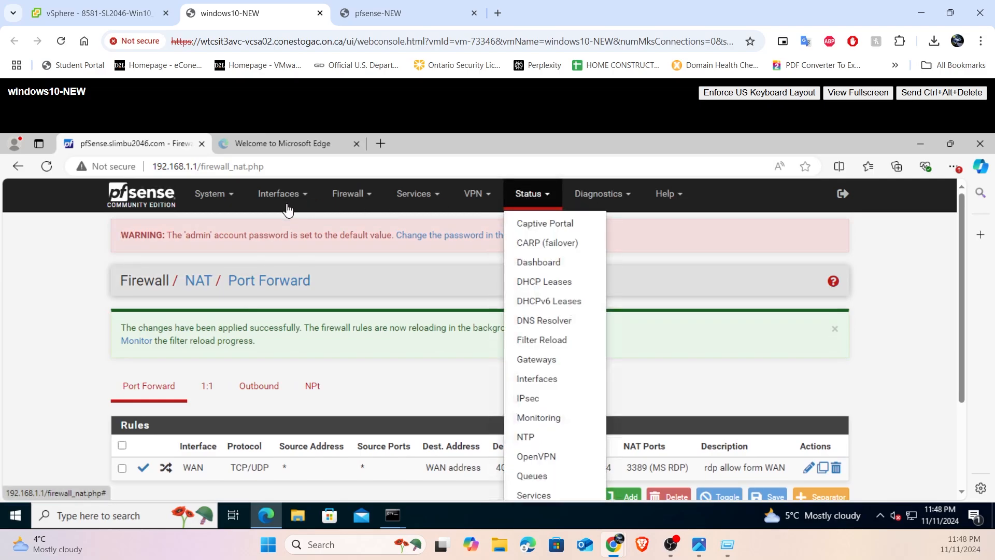
{"action": "left_click", "coordinate": [209, 196]}
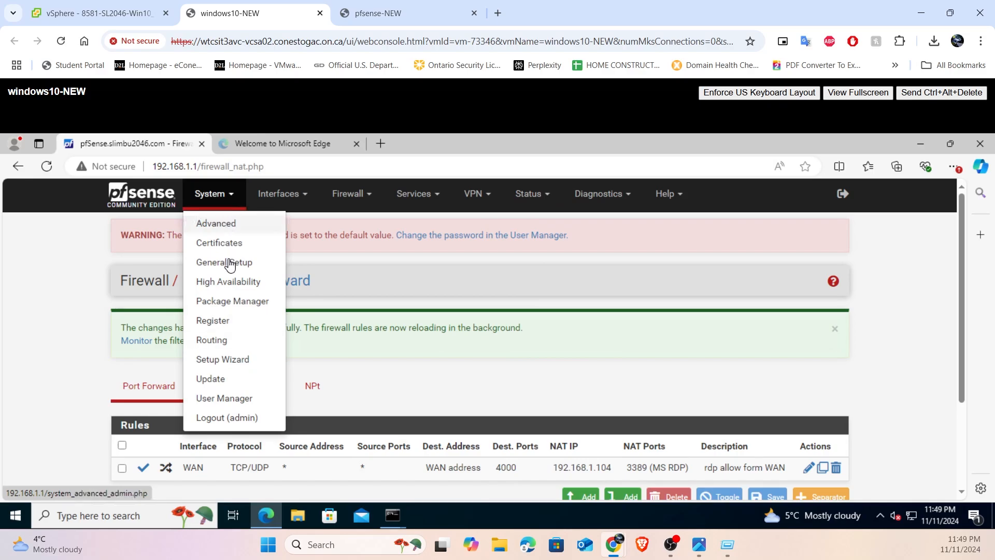
{"action": "left_click", "coordinate": [606, 197]}
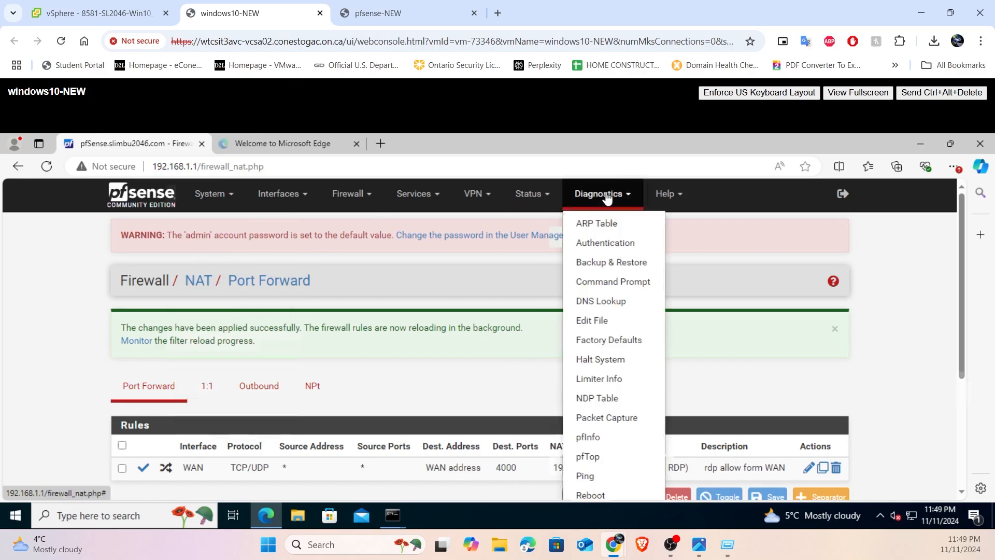
{"action": "scroll", "coordinate": [627, 316], "scroll_direction": "down", "scroll_amount": 2}
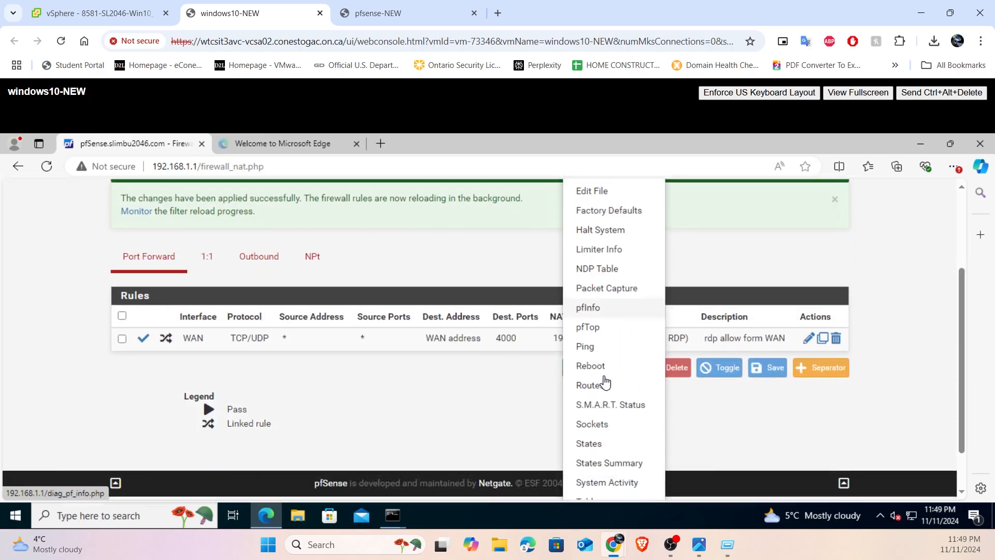
{"action": "left_click", "coordinate": [601, 366]}
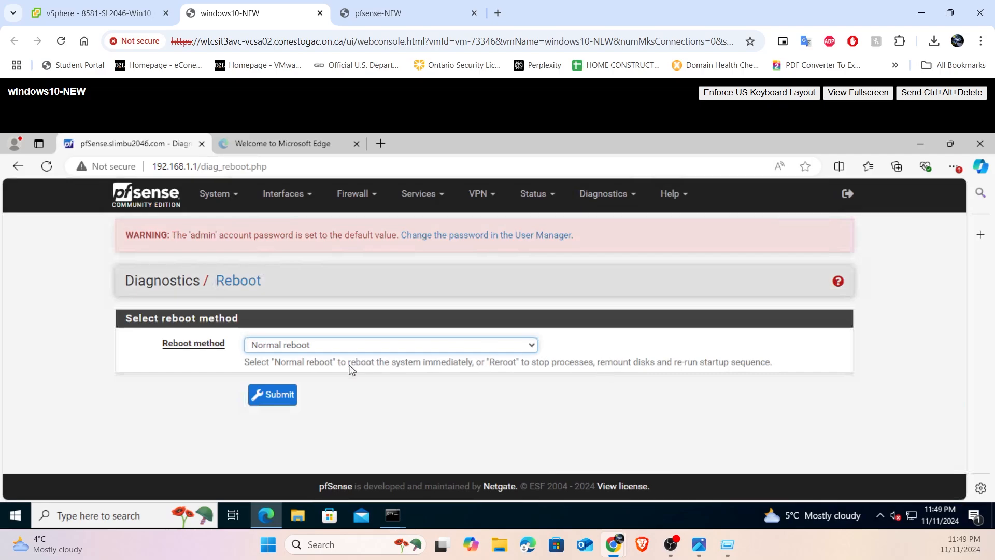
{"action": "left_click", "coordinate": [270, 399]}
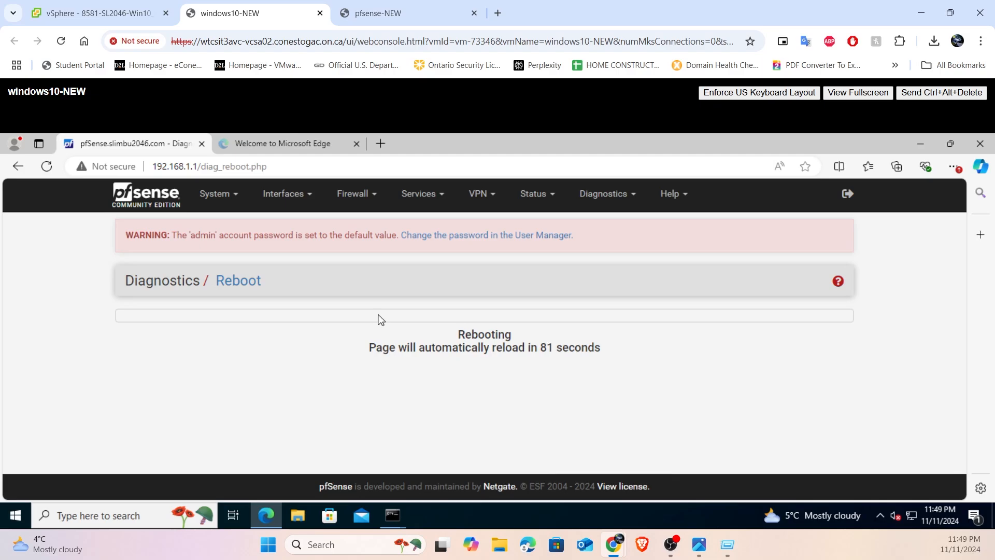
{"action": "left_click", "coordinate": [394, 4]}
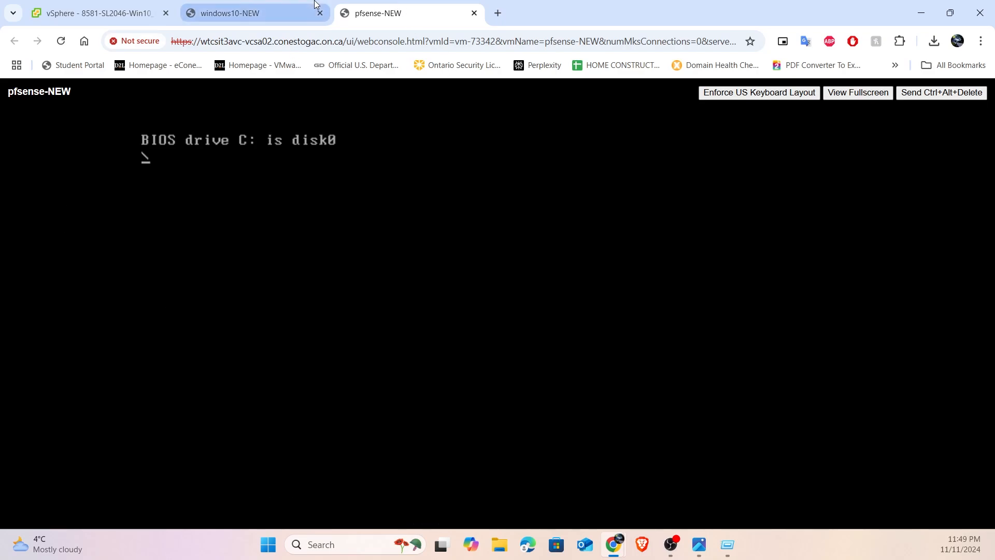
{"action": "mouse_move", "coordinate": [316, 4]}
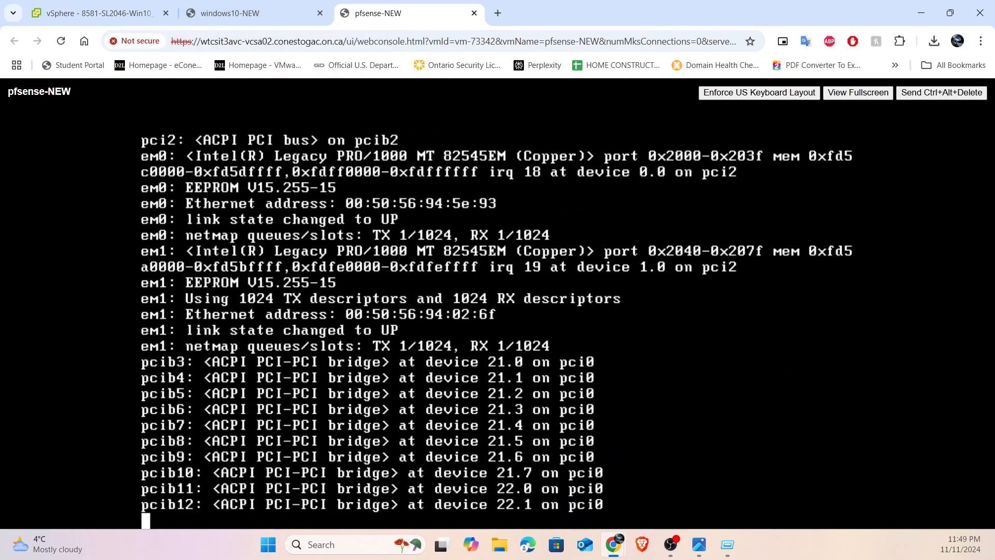
- Search the host PC for rdp, open Remote Desktop Connection, and bring up the pfsense-diagram-bare.png network diagram in Photos
{"action": "left_click", "coordinate": [268, 544]}
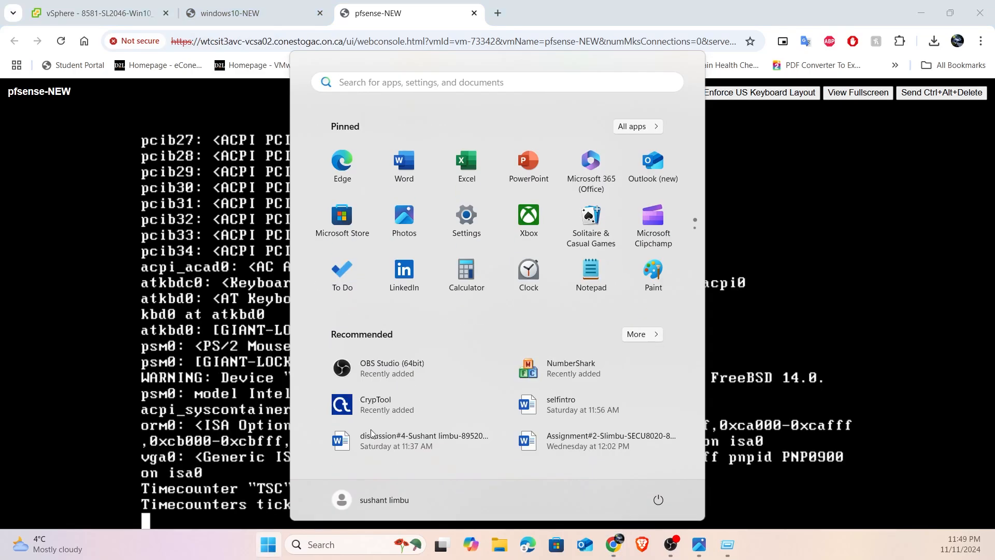
{"action": "type", "text": "rdp"}
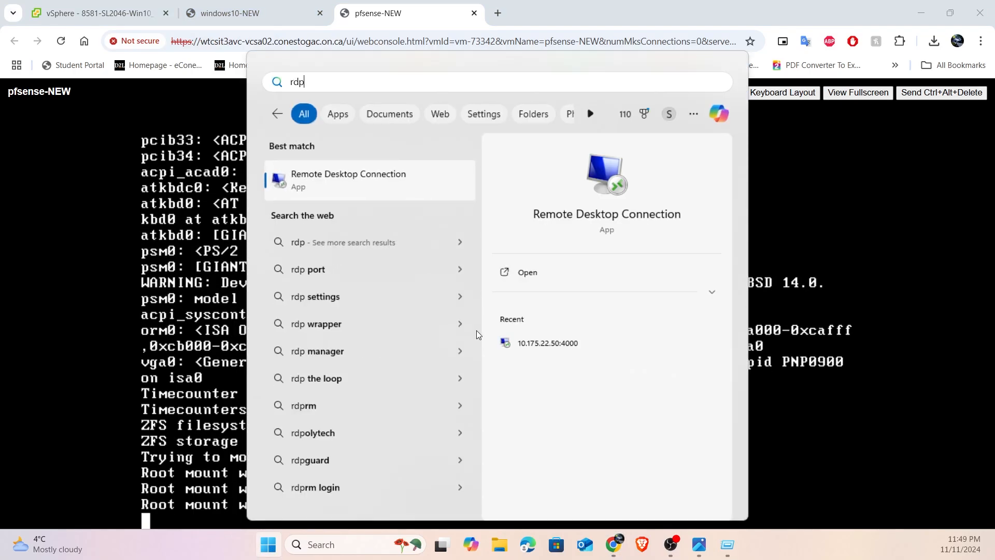
{"action": "key", "text": "Return"}
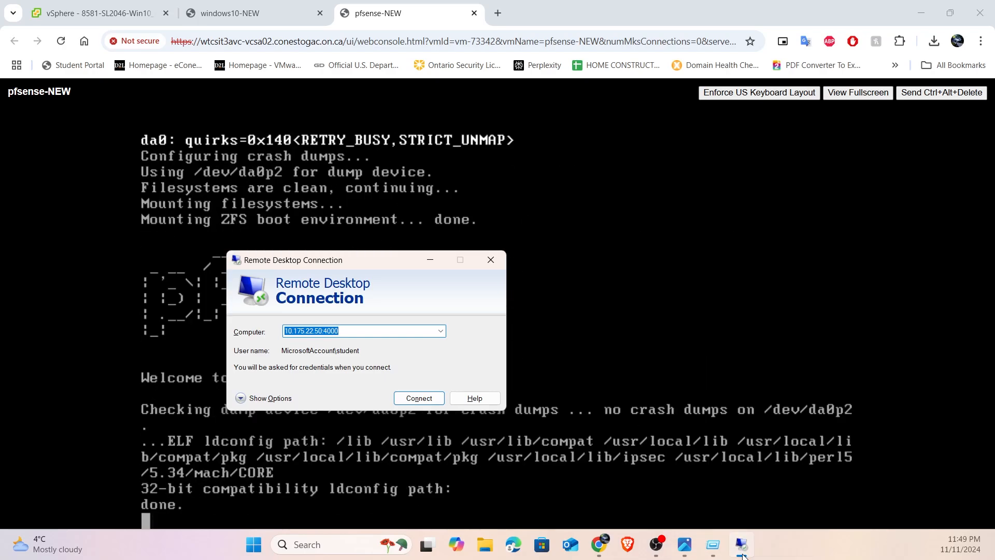
{"action": "left_click", "coordinate": [742, 554]}
{"action": "left_click", "coordinate": [742, 553]}
{"action": "left_click", "coordinate": [684, 550]}
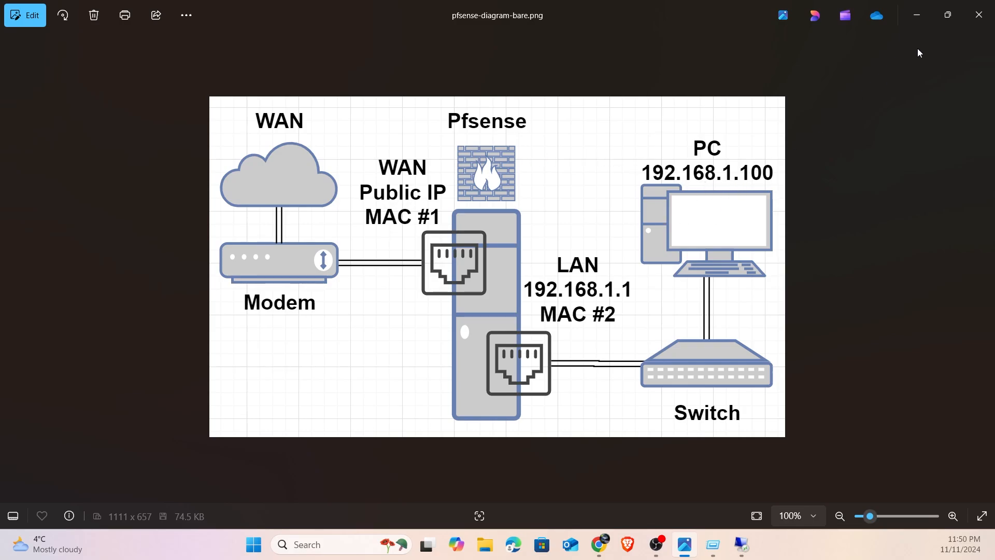
- Minimize the network diagram and connect Remote Desktop to the computer 10.175.22.65:4000
{"action": "left_click", "coordinate": [916, 19]}
{"action": "left_click", "coordinate": [365, 329]}
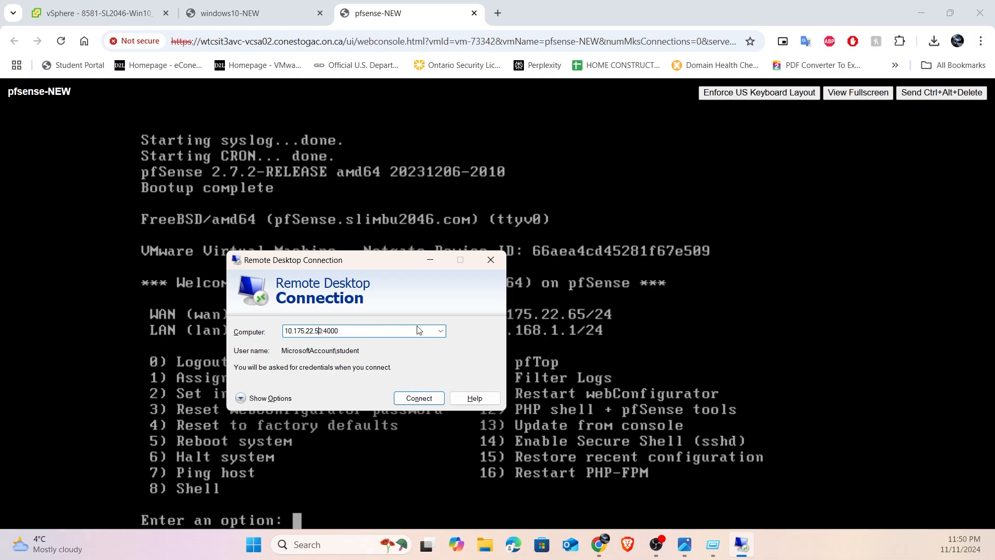
{"action": "key", "text": "BackSpace"}
{"action": "key", "text": "BackSpace"}
{"action": "key", "text": "BackSpace"}
{"action": "type", "text": "65"}
{"action": "left_click", "coordinate": [419, 398]}
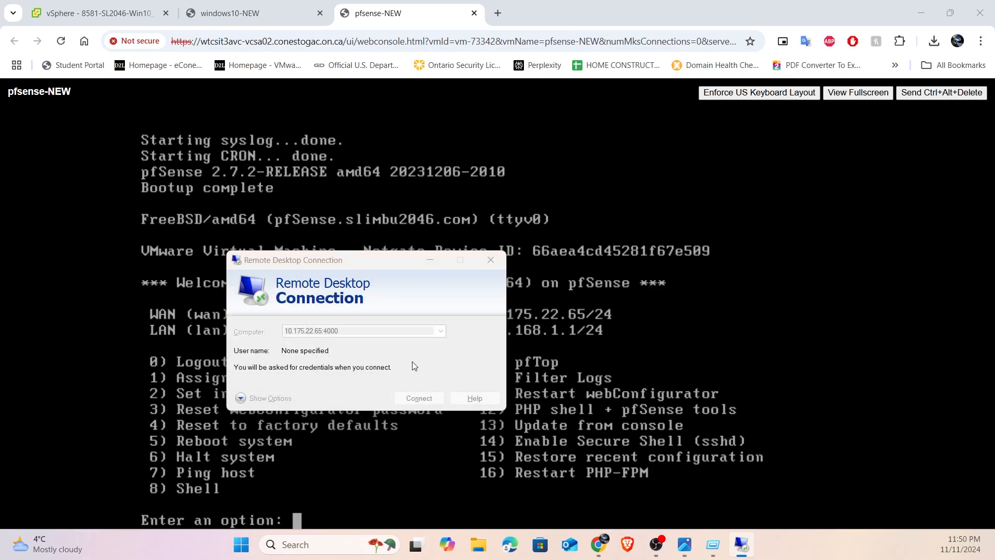
- Expand the sign-in choices in the credentials prompt and choose to use a different account
{"action": "left_click", "coordinate": [299, 472]}
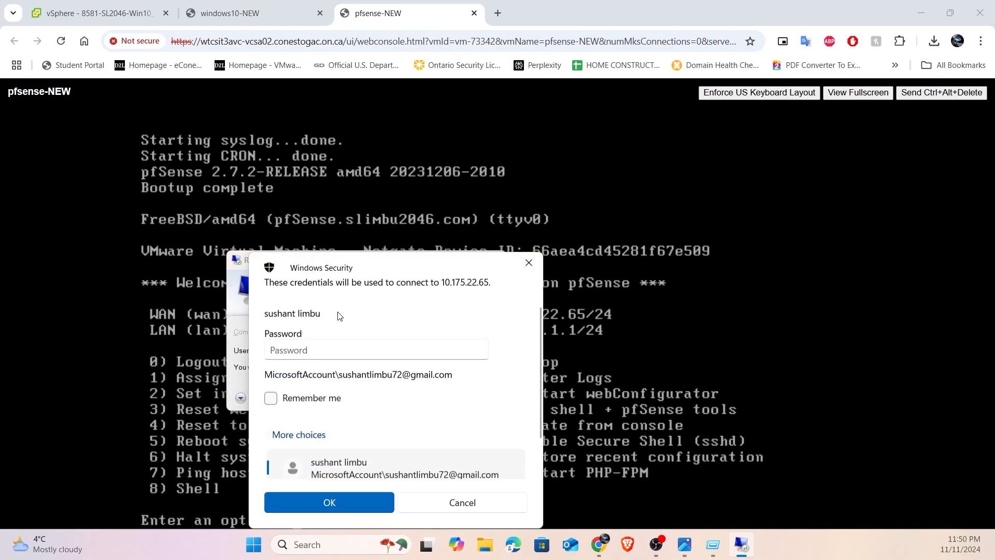
{"action": "scroll", "coordinate": [314, 316], "scroll_direction": "up", "scroll_amount": 2}
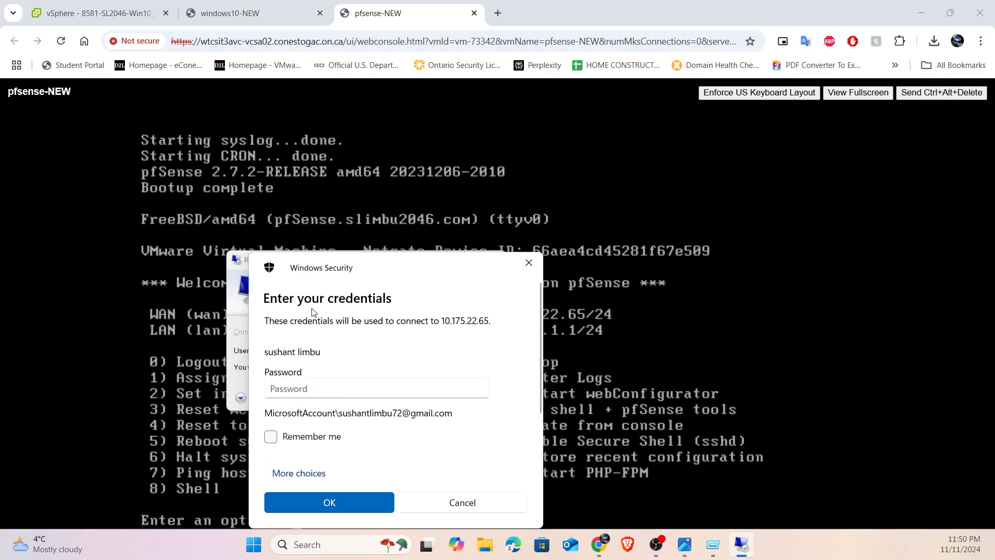
{"action": "scroll", "coordinate": [309, 316], "scroll_direction": "down", "scroll_amount": 2}
{"action": "scroll", "coordinate": [308, 321], "scroll_direction": "up", "scroll_amount": 1}
{"action": "scroll", "coordinate": [316, 363], "scroll_direction": "down", "scroll_amount": 1}
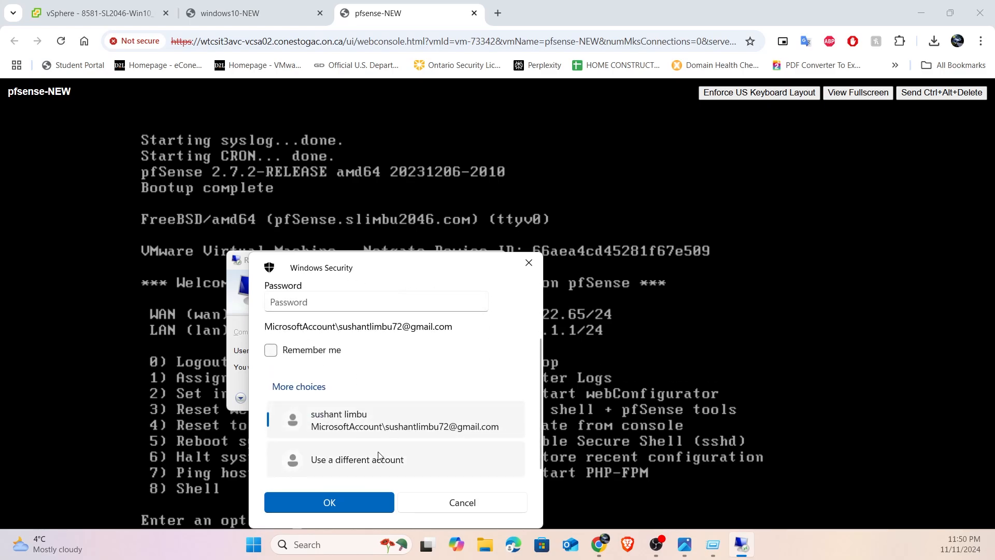
{"action": "left_click", "coordinate": [388, 459]}
{"action": "scroll", "coordinate": [378, 305], "scroll_direction": "up", "scroll_amount": 1}
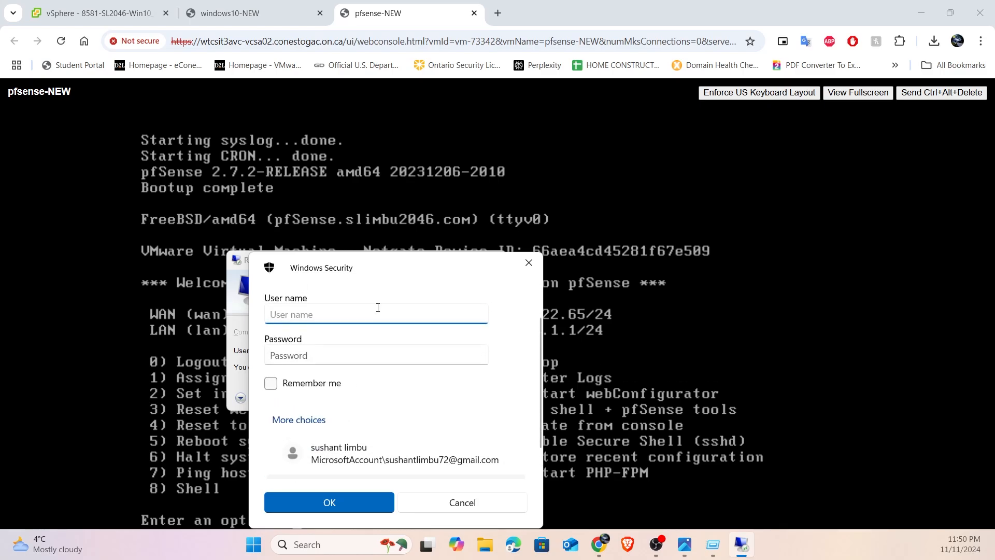
- Enter the user name student with the account password, submit the credentials, and accept the certificate warning to connect
{"action": "type", "text": "studen"}
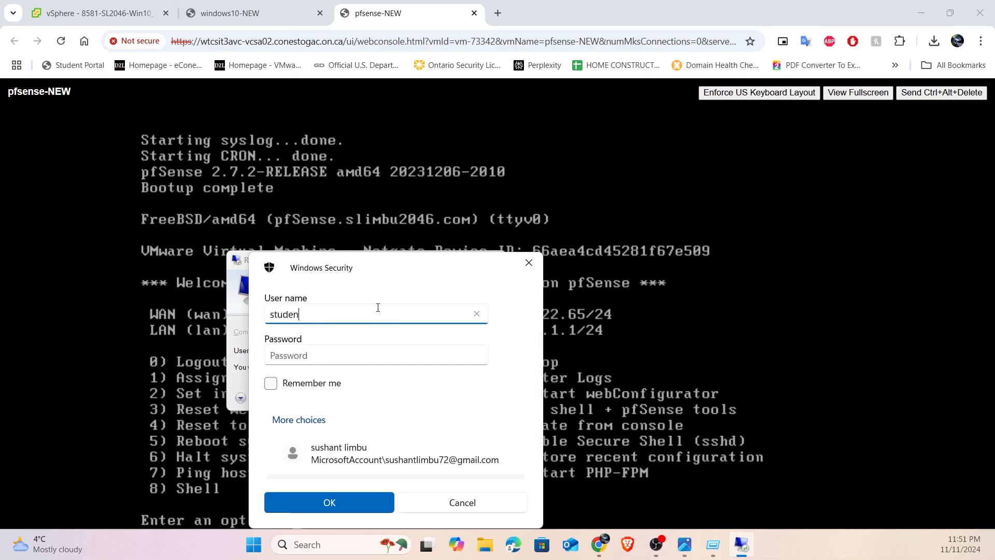
{"action": "type", "text": "t"}
{"action": "key", "text": "Tab"}
{"action": "type", "text": "******"}
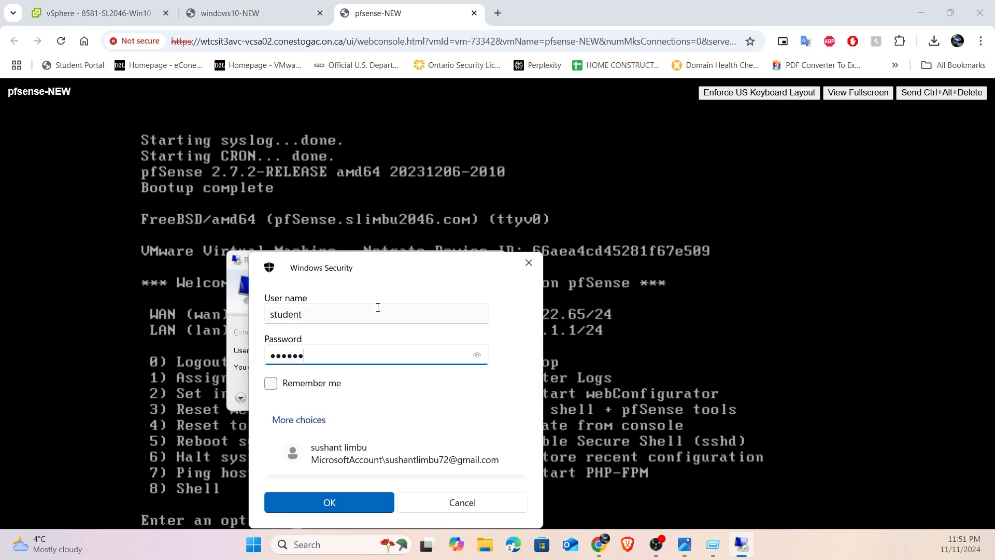
{"action": "type", "text": "**"}
{"action": "key", "text": "Return"}
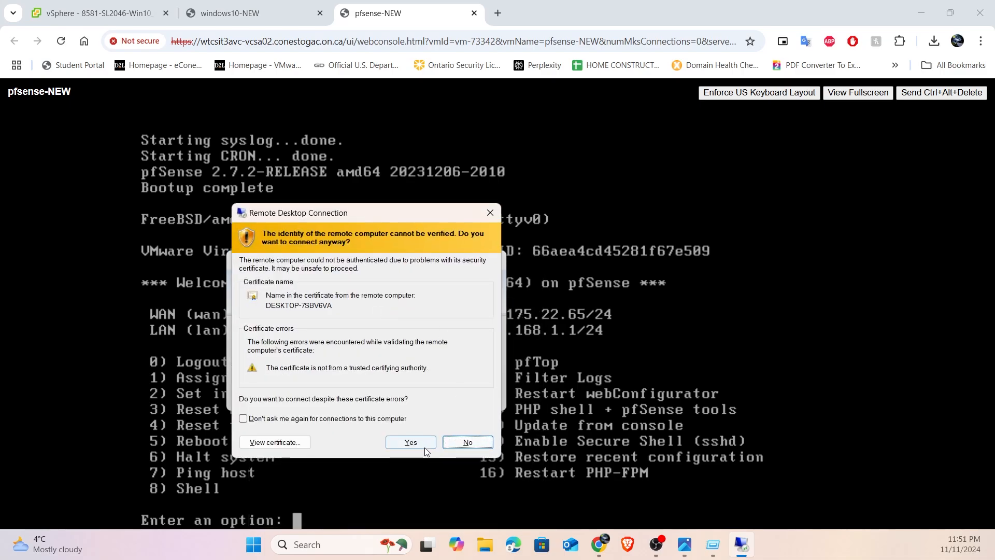
{"action": "left_click", "coordinate": [424, 448]}
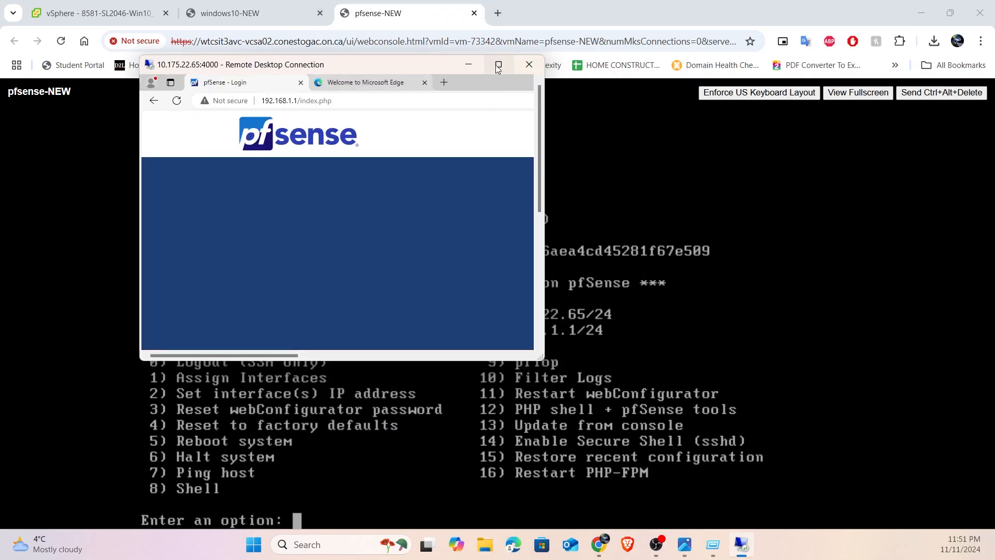
- Maximize the remote session and sign in to the pfSense web interface as admin with the account password
{"action": "left_click", "coordinate": [498, 66]}
{"action": "left_click", "coordinate": [463, 222]}
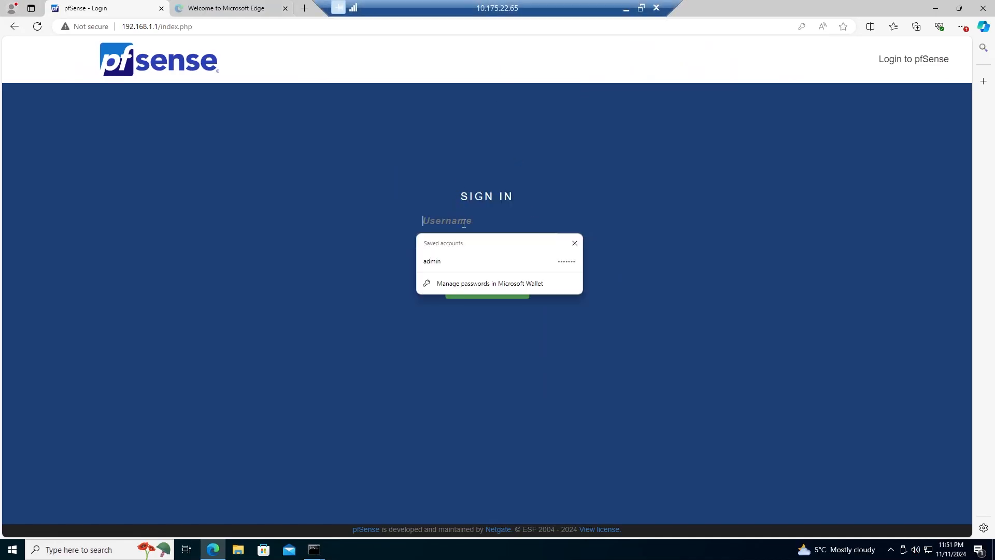
{"action": "type", "text": "pfsense"}
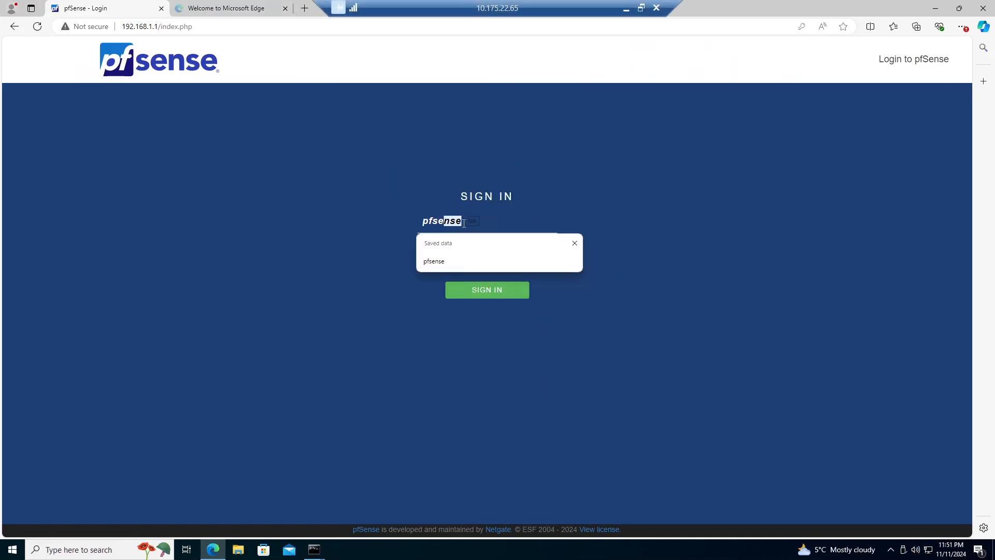
{"action": "key", "text": "Tab"}
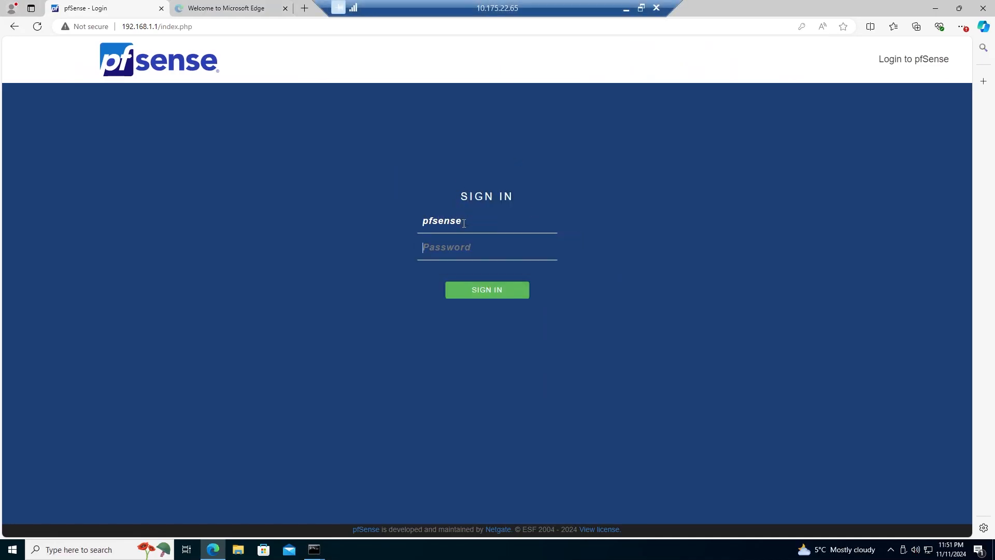
{"action": "double_click", "coordinate": [464, 222]}
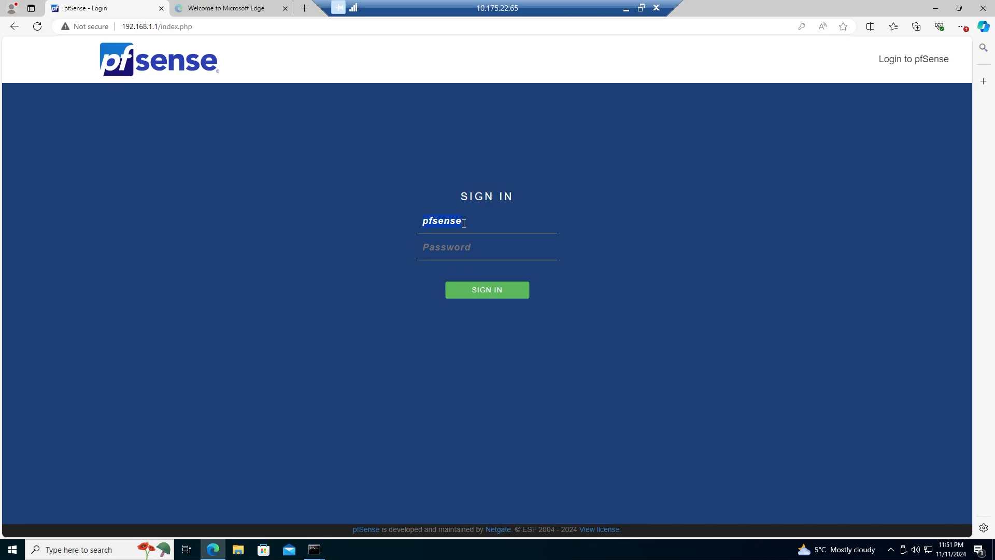
{"action": "type", "text": "admin"}
{"action": "key", "text": "Tab"}
{"action": "type", "text": "pfsense"}
{"action": "key", "text": "Return"}
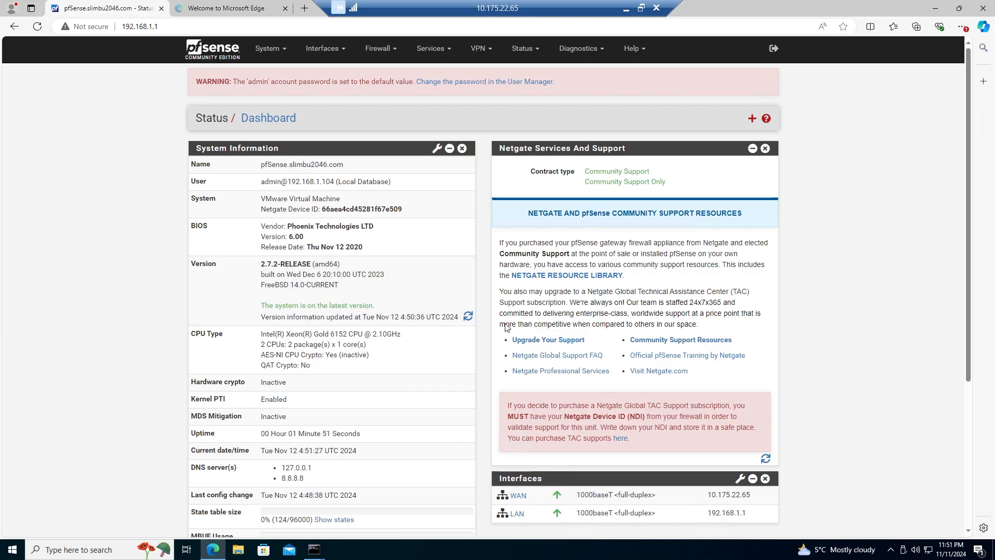
- Examine the System Information on the pfSense dashboard and highlight the domain part of the system name
{"action": "scroll", "coordinate": [327, 360], "scroll_direction": "down", "scroll_amount": 3}
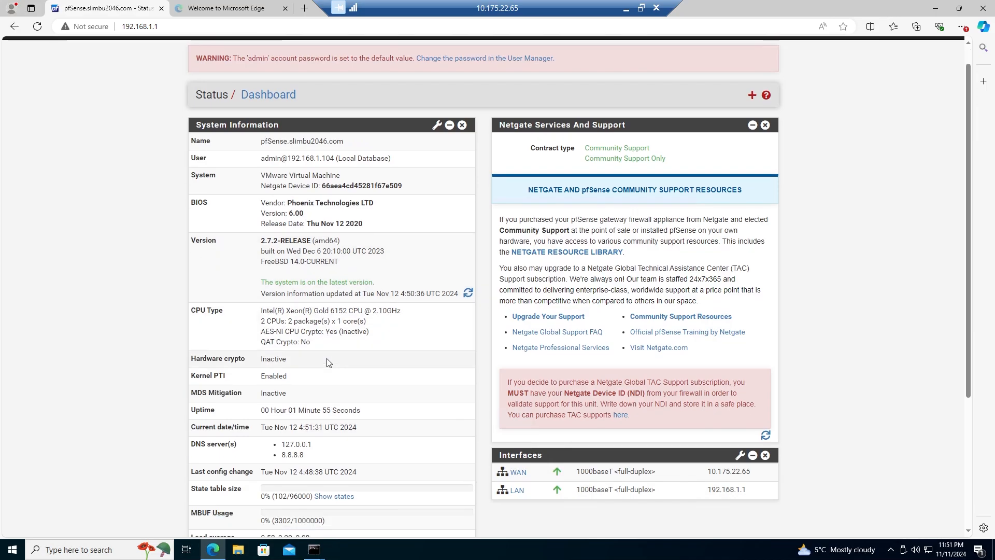
{"action": "scroll", "coordinate": [327, 361], "scroll_direction": "up", "scroll_amount": 3}
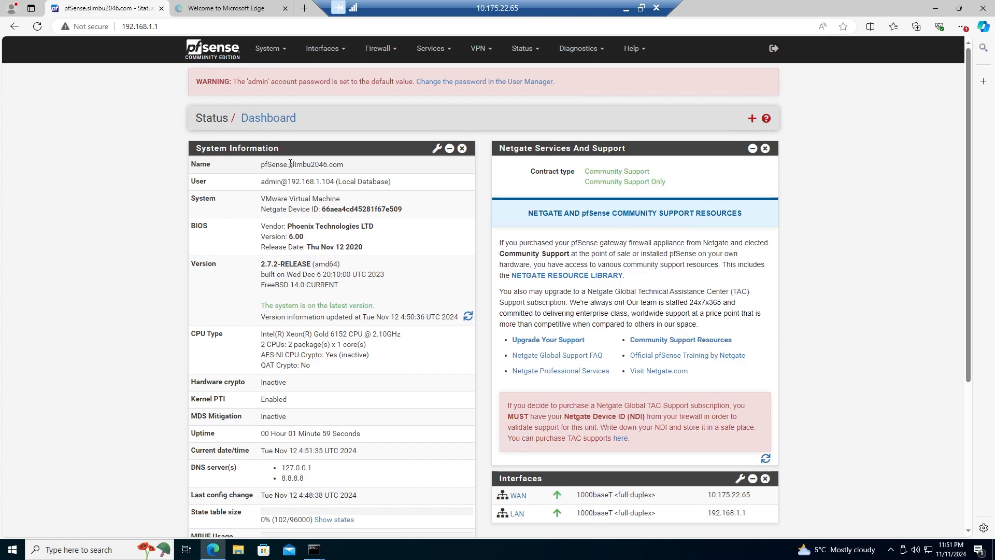
{"action": "left_click_drag", "start_coordinate": [289, 164], "coordinate": [344, 164]}
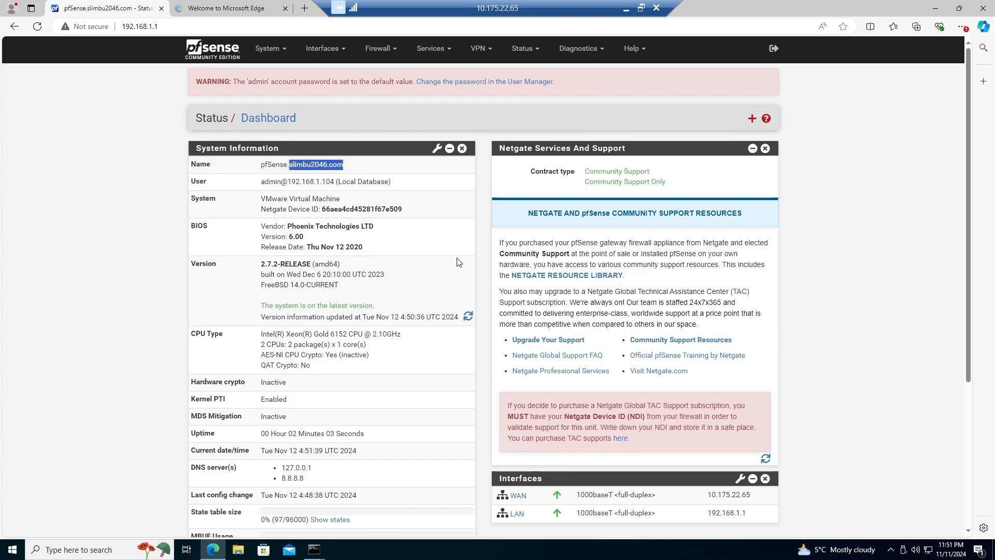
- Open the WAN interface settings and examine its general configuration and static IPv4 address
{"action": "left_click", "coordinate": [341, 48]}
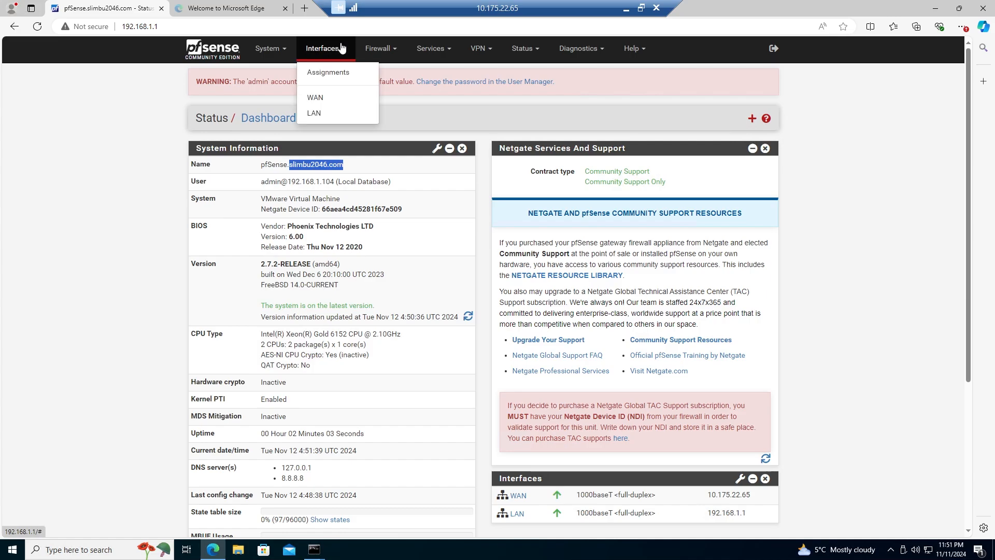
{"action": "left_click", "coordinate": [319, 100]}
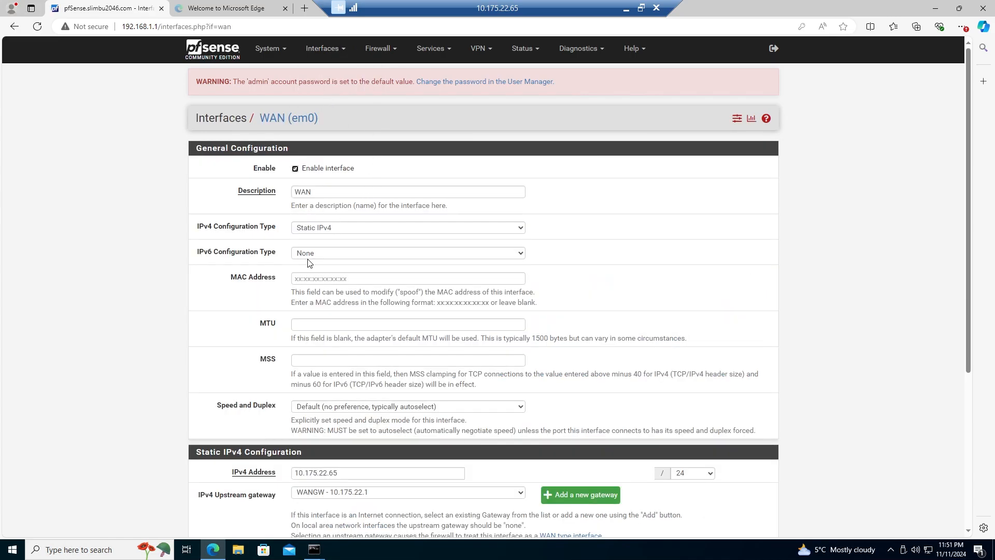
{"action": "scroll", "coordinate": [342, 383], "scroll_direction": "down", "scroll_amount": 1}
{"action": "left_click_drag", "start_coordinate": [346, 421], "coordinate": [317, 421]}
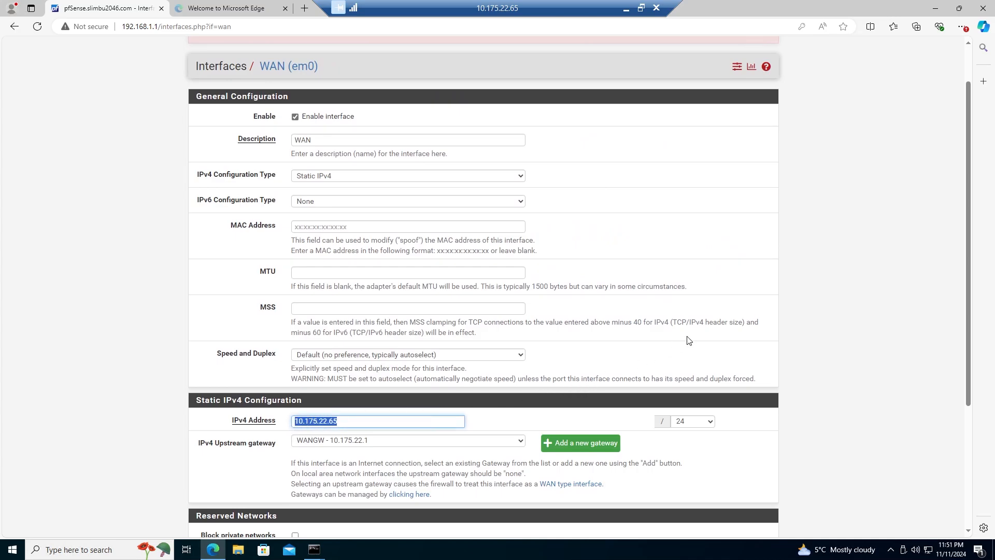
{"action": "scroll", "coordinate": [687, 339], "scroll_direction": "up", "scroll_amount": 1}
{"action": "scroll", "coordinate": [687, 339], "scroll_direction": "up", "scroll_amount": 1}
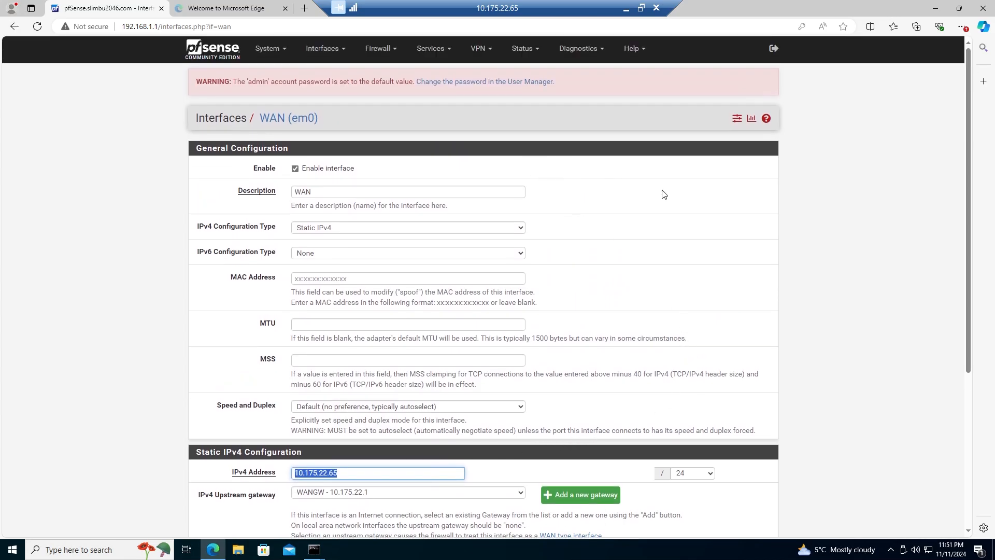